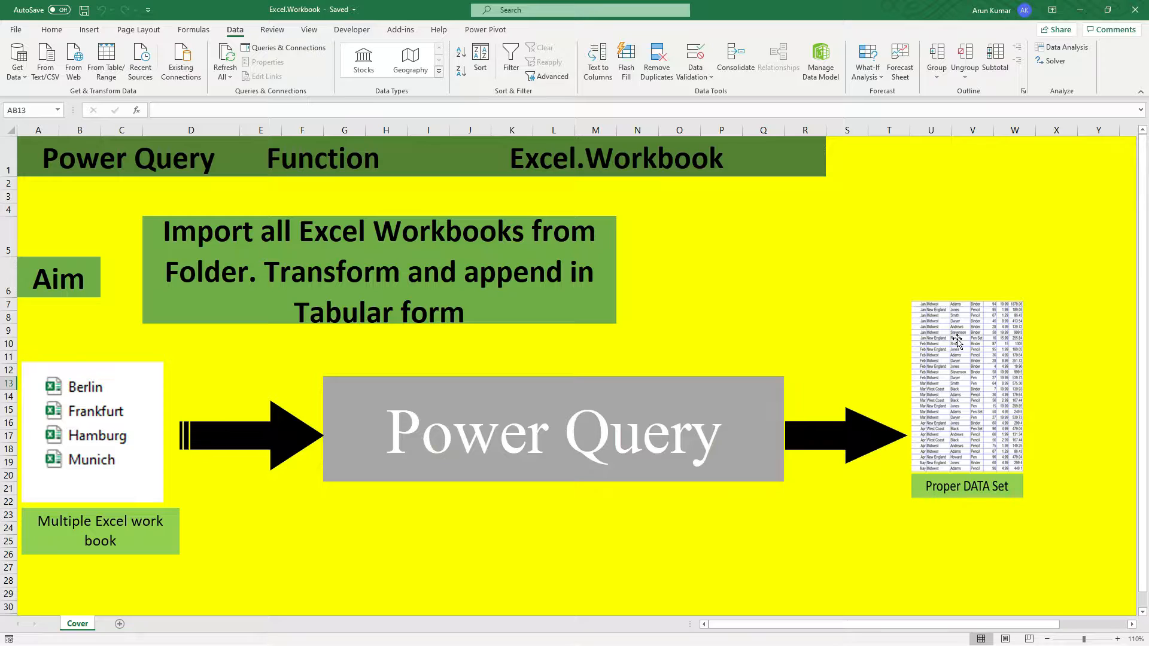
Switch to File Explorer and look over the source workbooks in Start folder
key("alt+Tab")
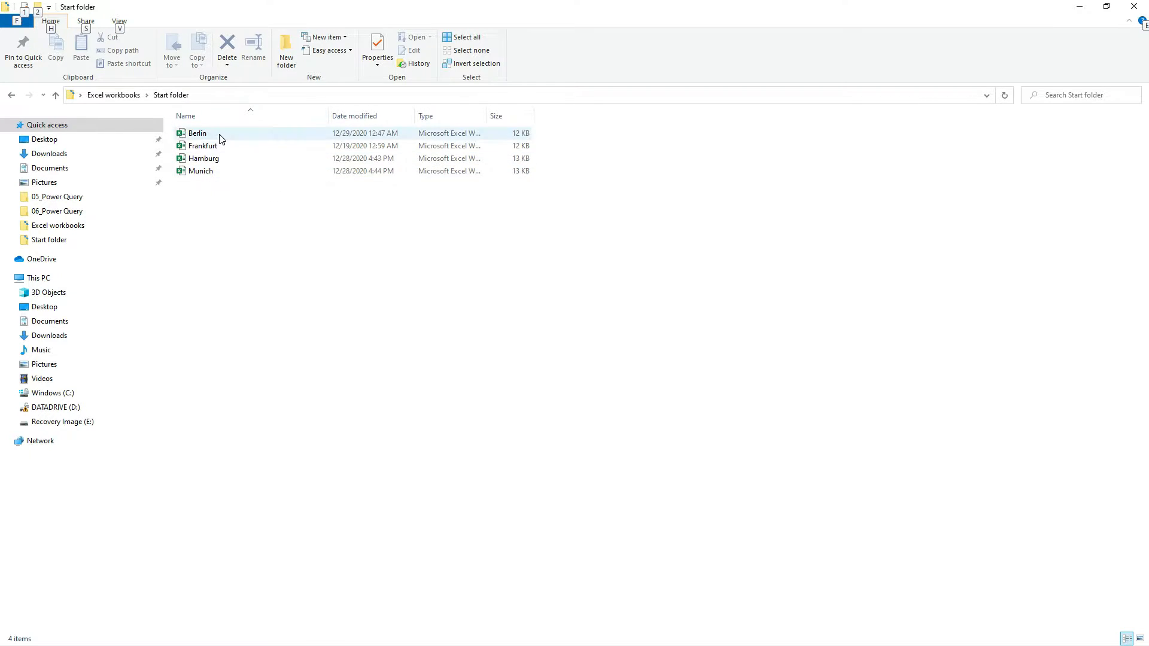
mouse_move(220, 135)
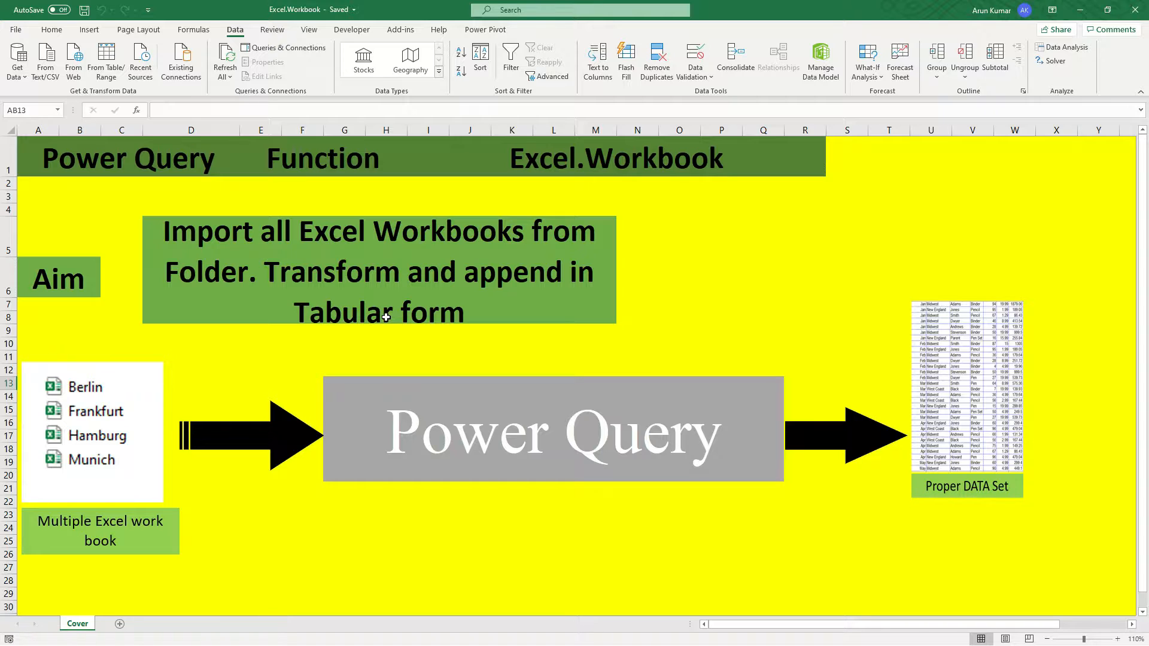
Import the Start folder inside the desktop's Excel workbooks folder as a folder query and open it for transformation in Power Query Editor
left_click(236, 32)
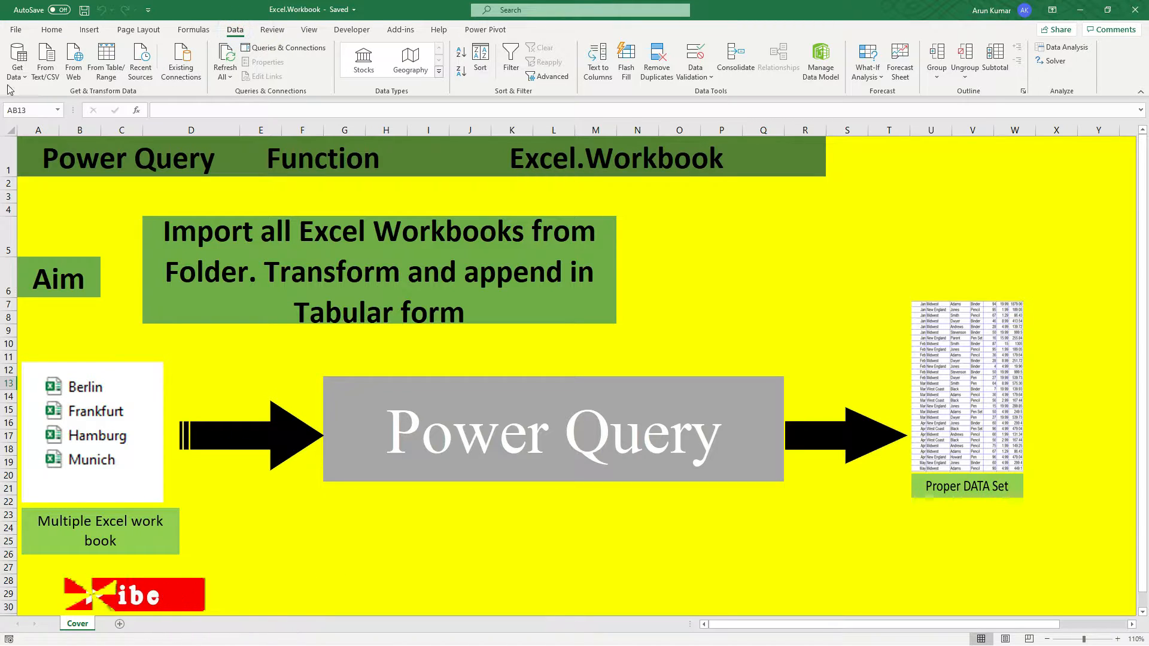
left_click(24, 77)
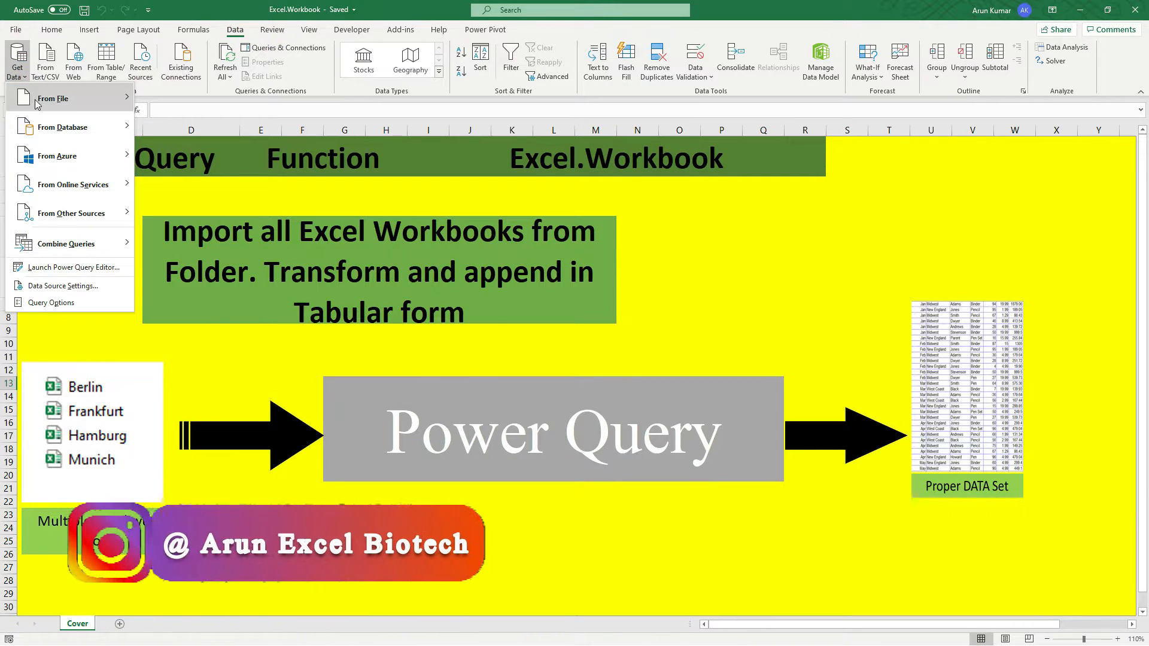
mouse_move(35, 99)
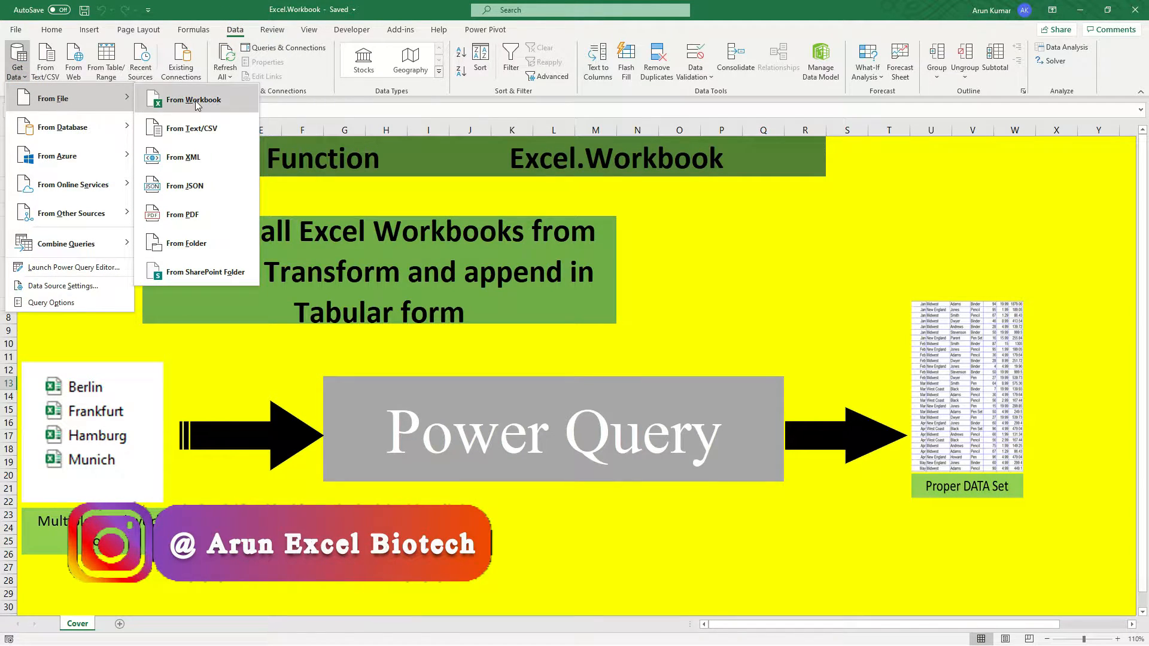
left_click(187, 243)
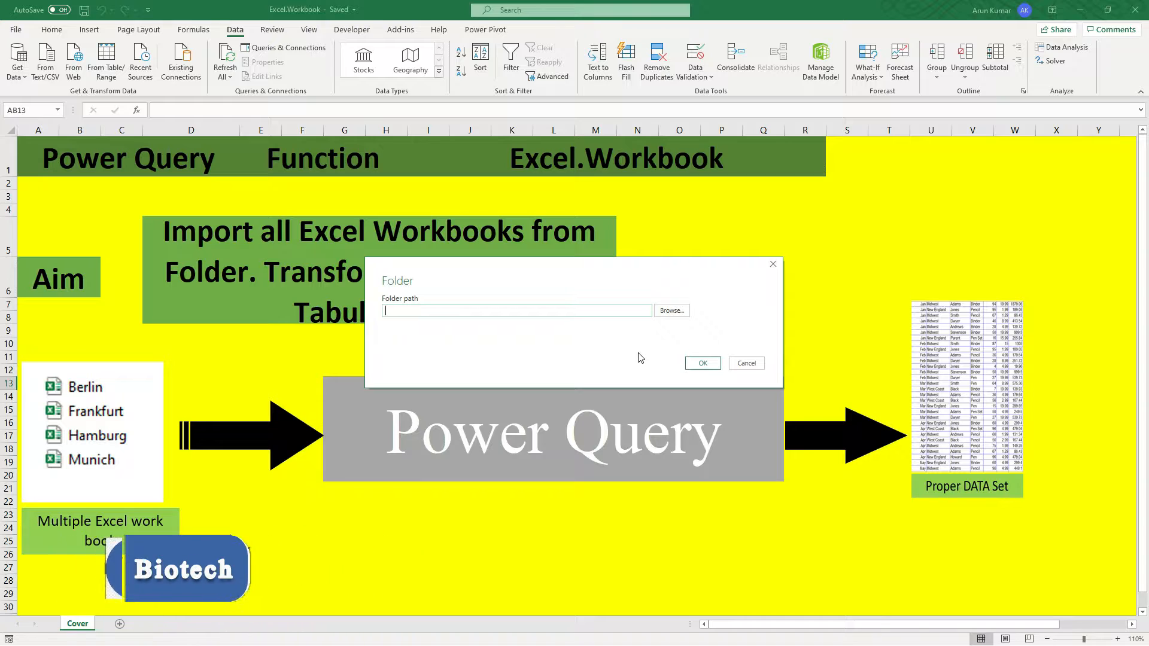
left_click(672, 312)
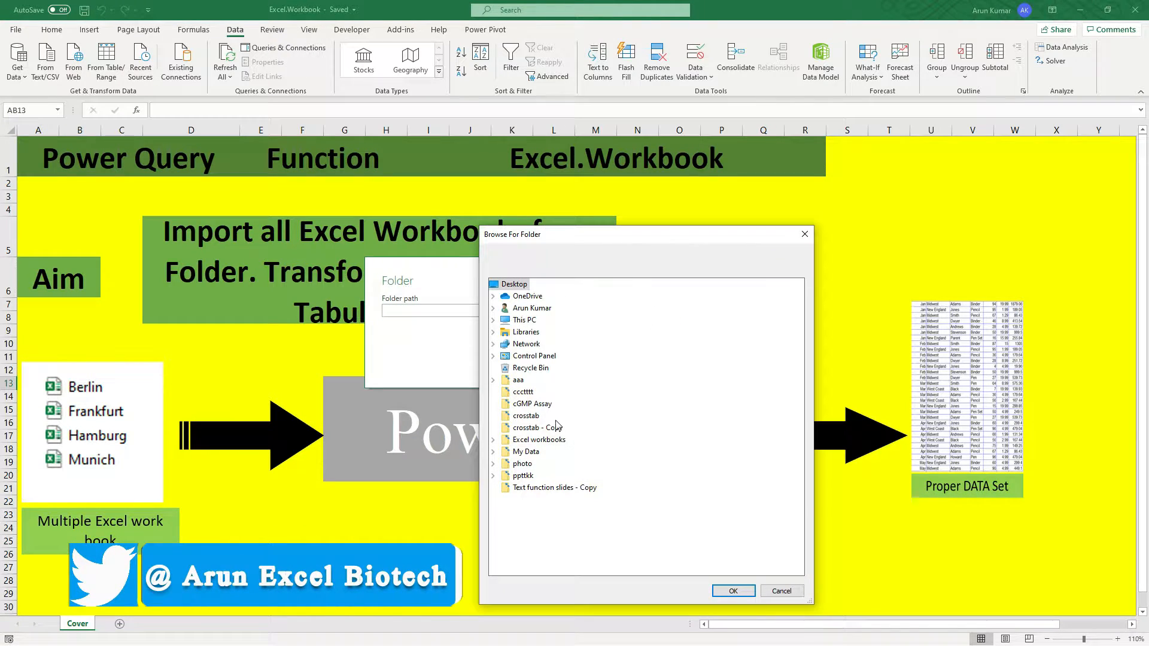
left_click(493, 440)
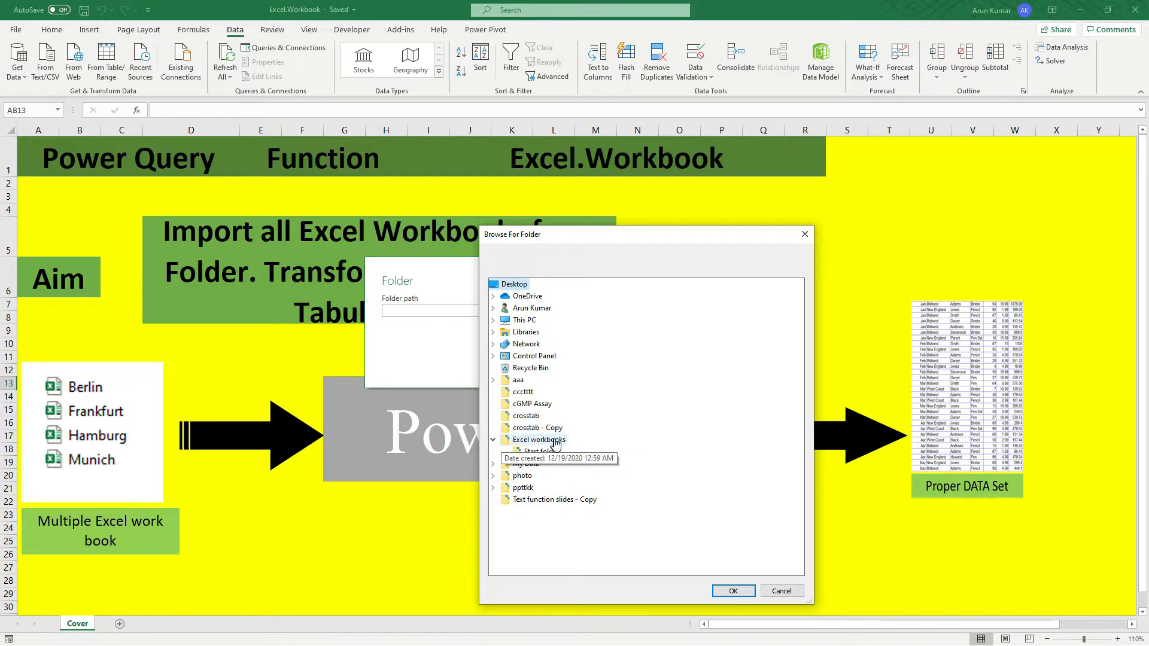
left_click(542, 452)
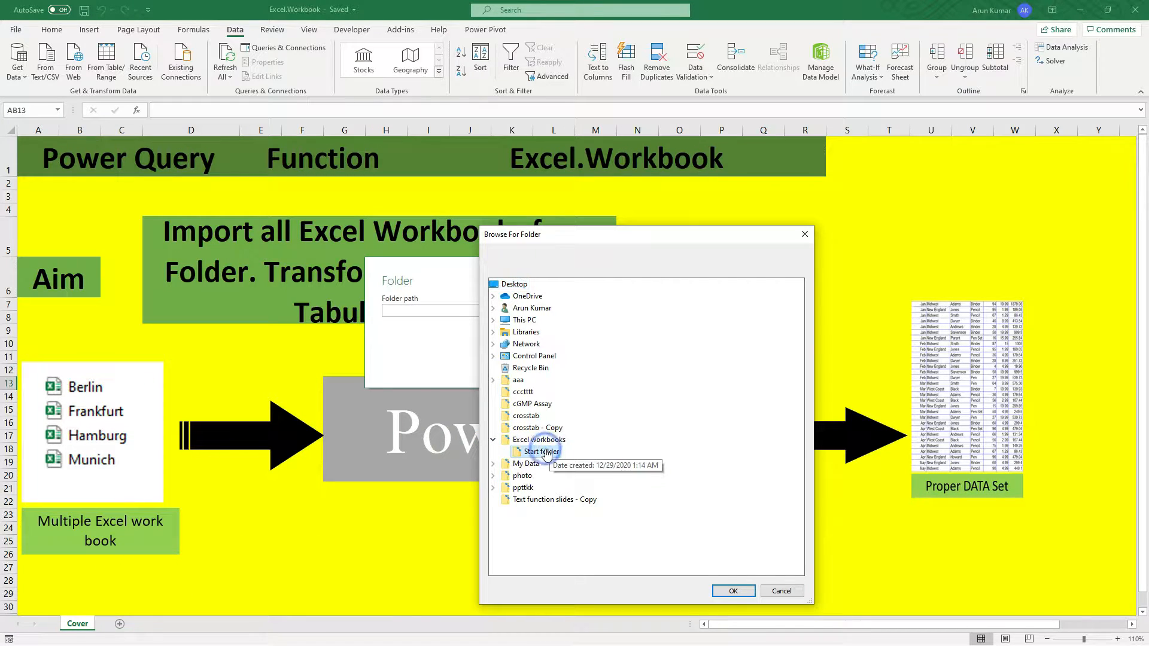
left_click(732, 592)
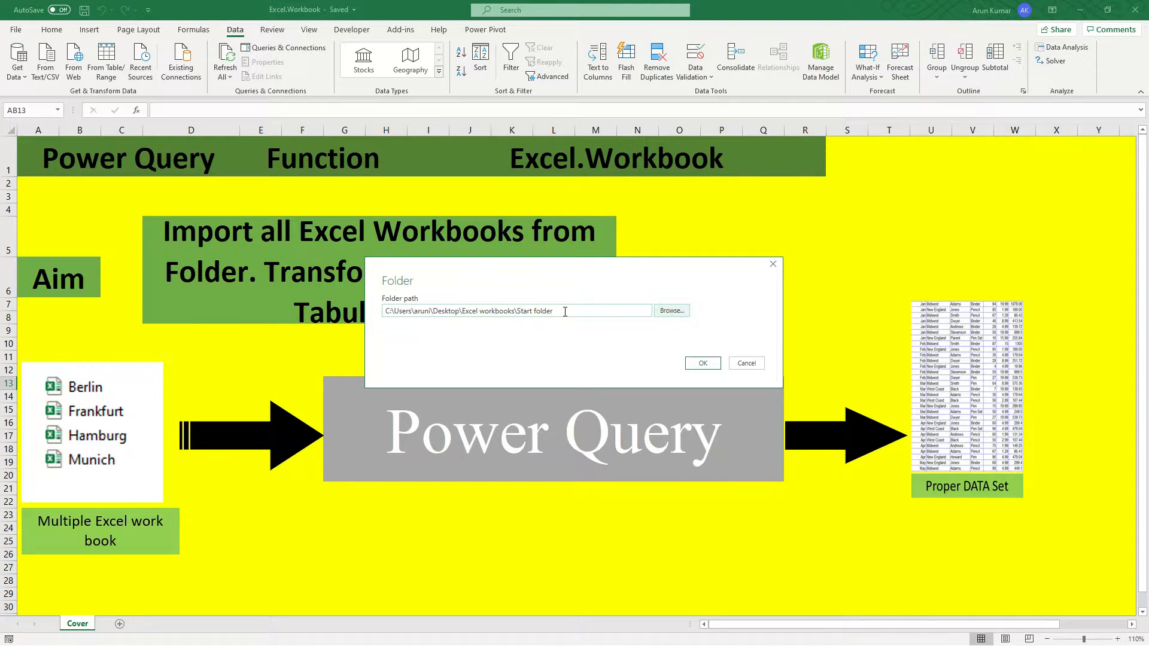
left_click_drag(563, 311, 383, 310)
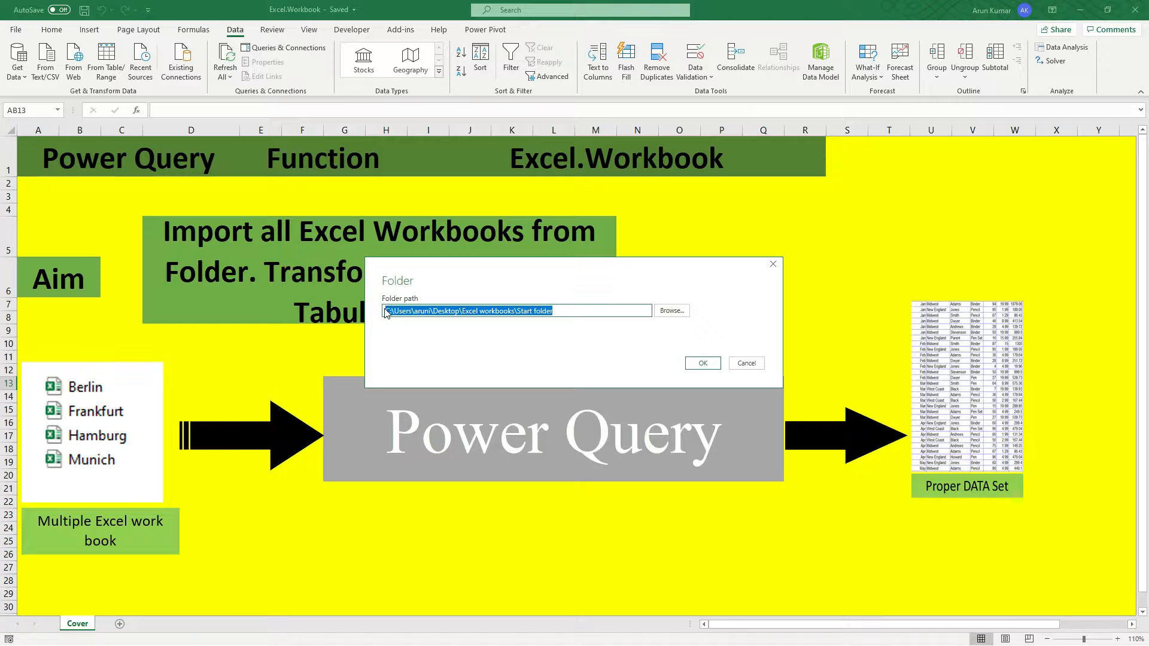
left_click(699, 364)
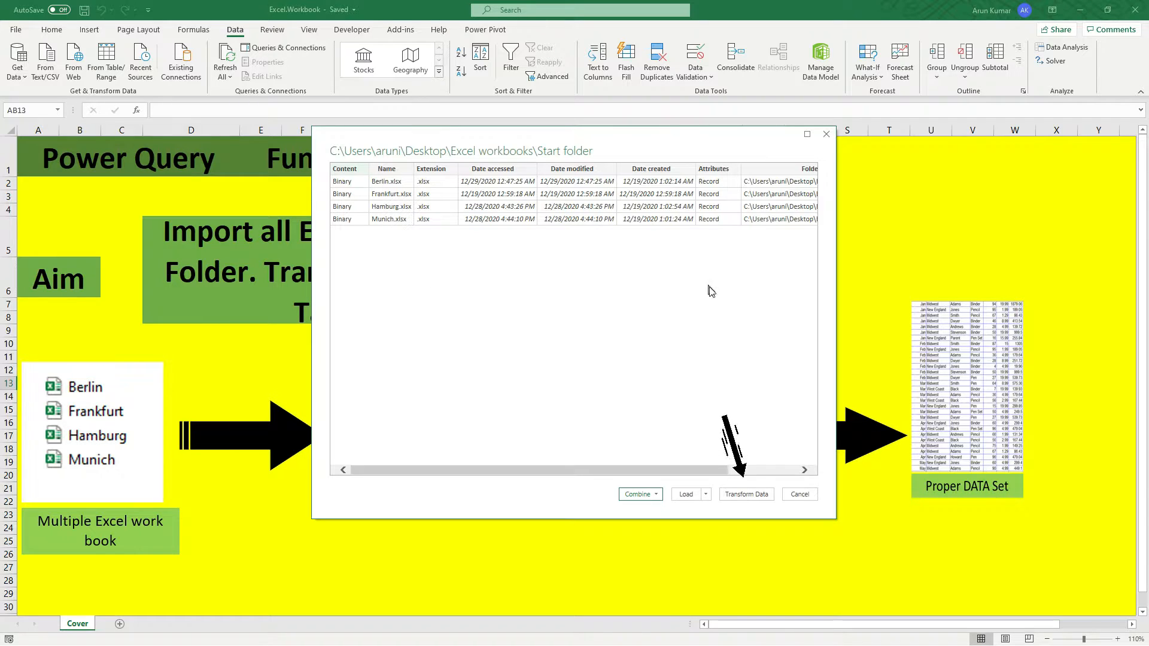
left_click(749, 495)
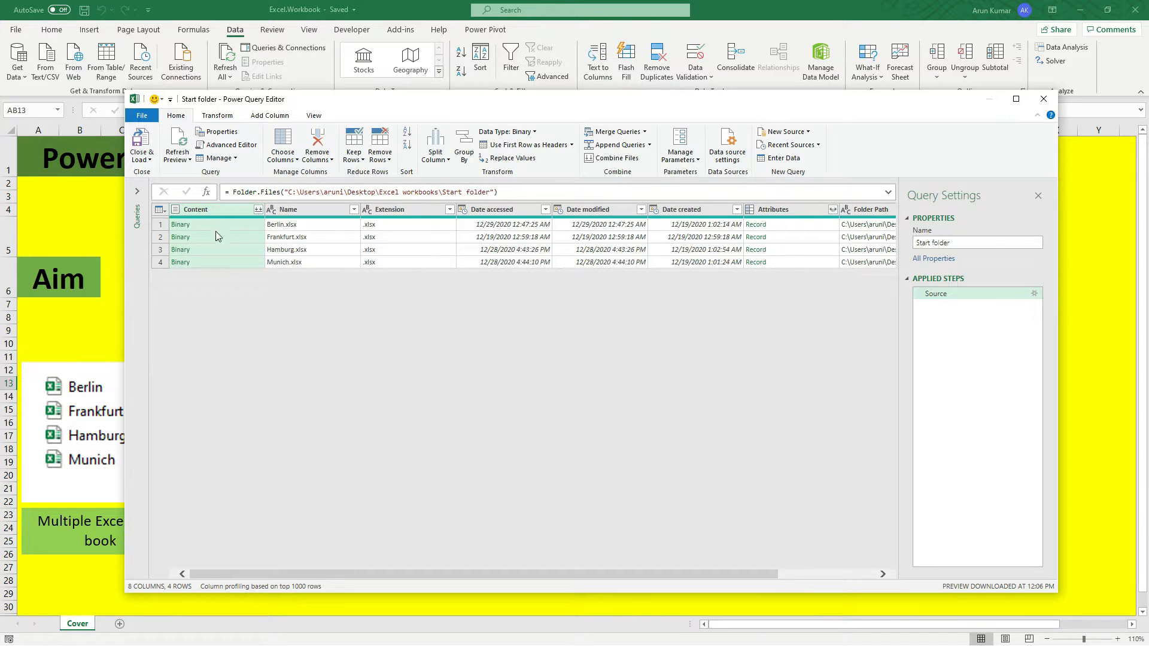
Preview the binary content of the Berlin, Frankfurt, Hamburg and Munich files one by one
left_click(257, 225)
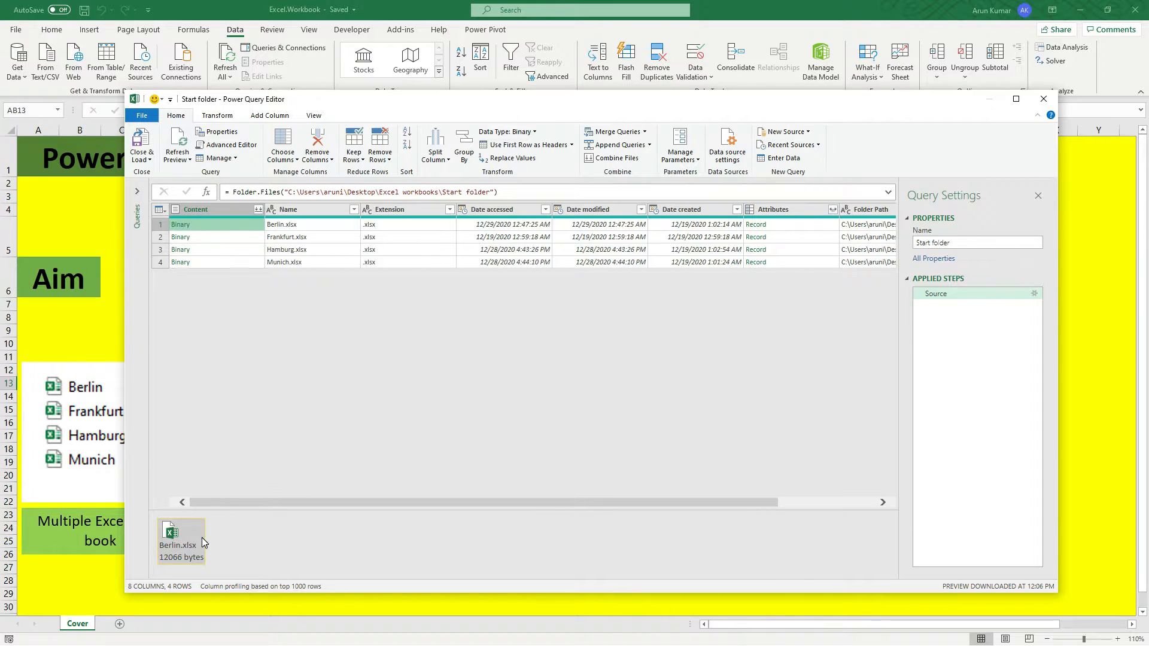
left_click(251, 237)
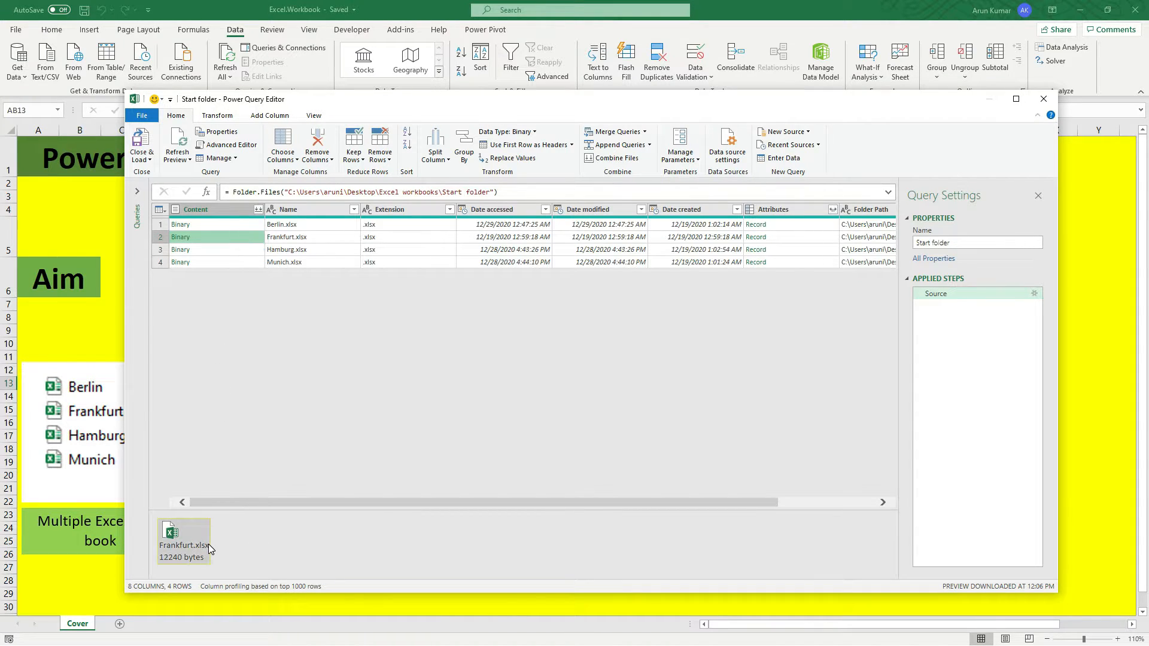
left_click(261, 249)
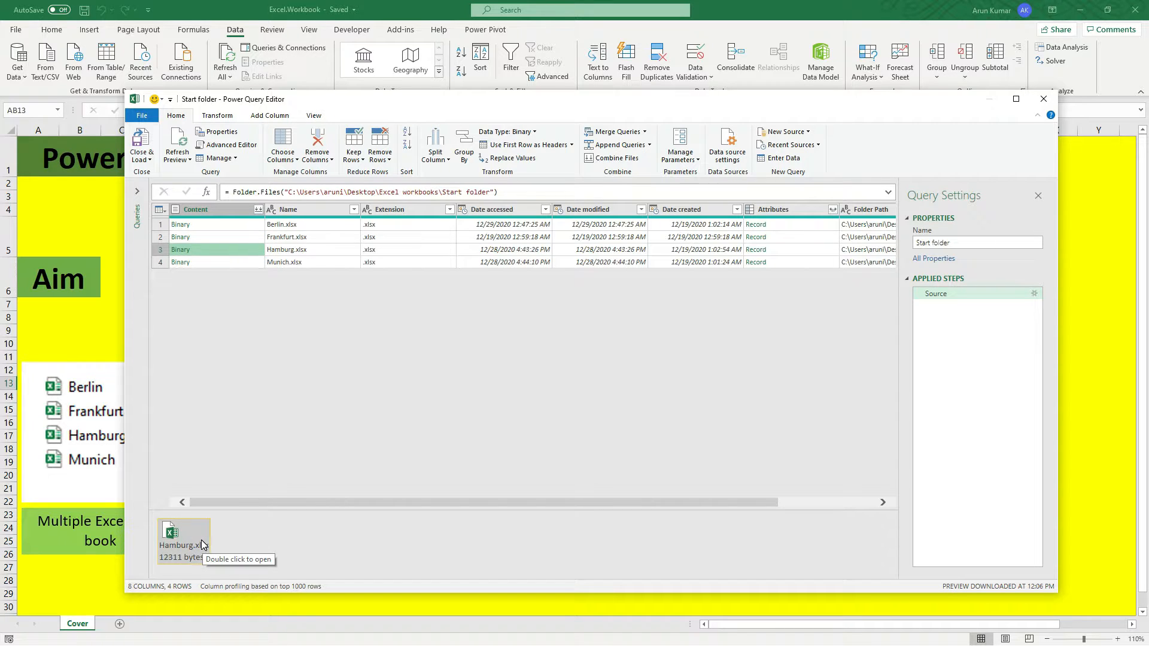
left_click(260, 263)
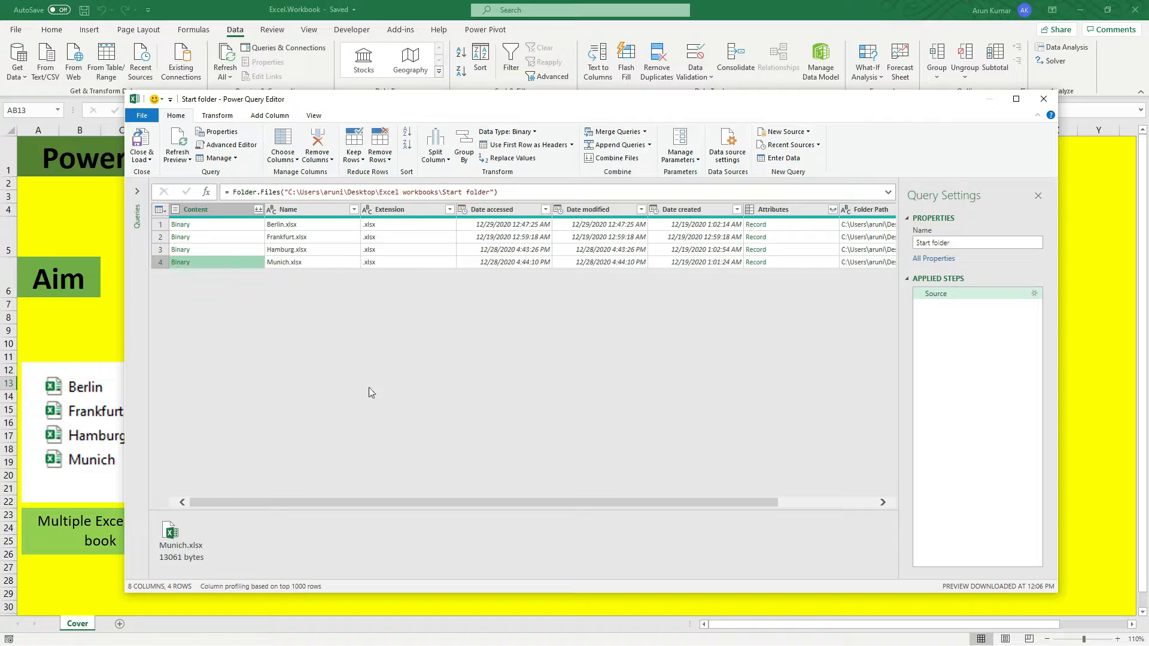
left_click(353, 393)
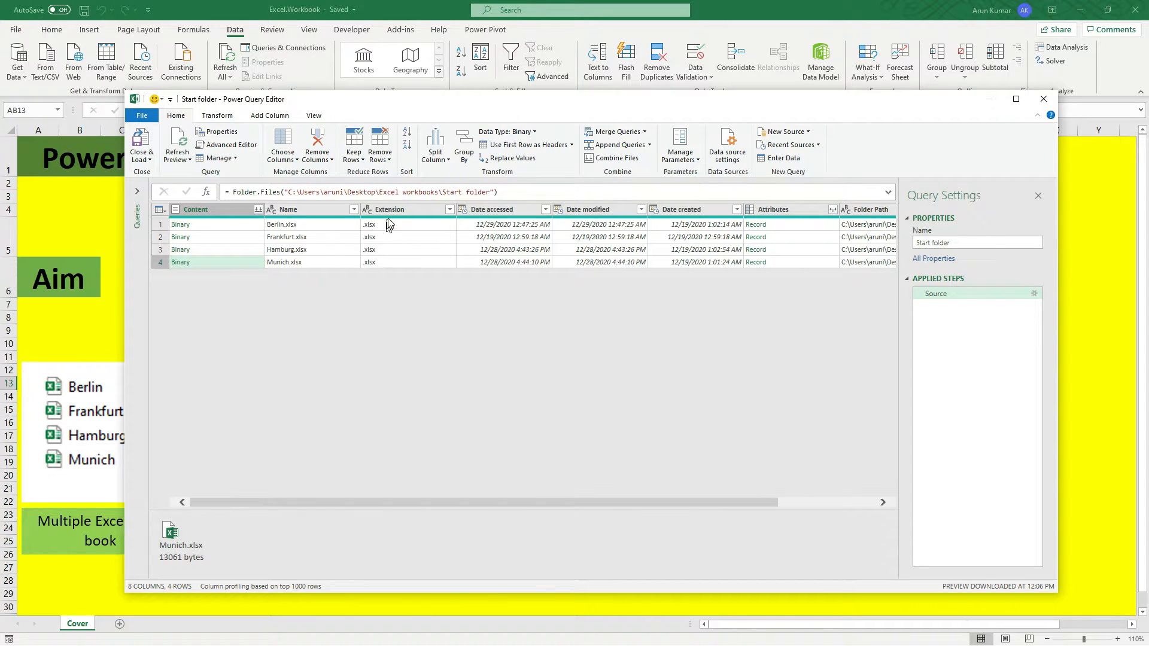
Transform the text in the Extension column to lowercase
left_click(415, 209)
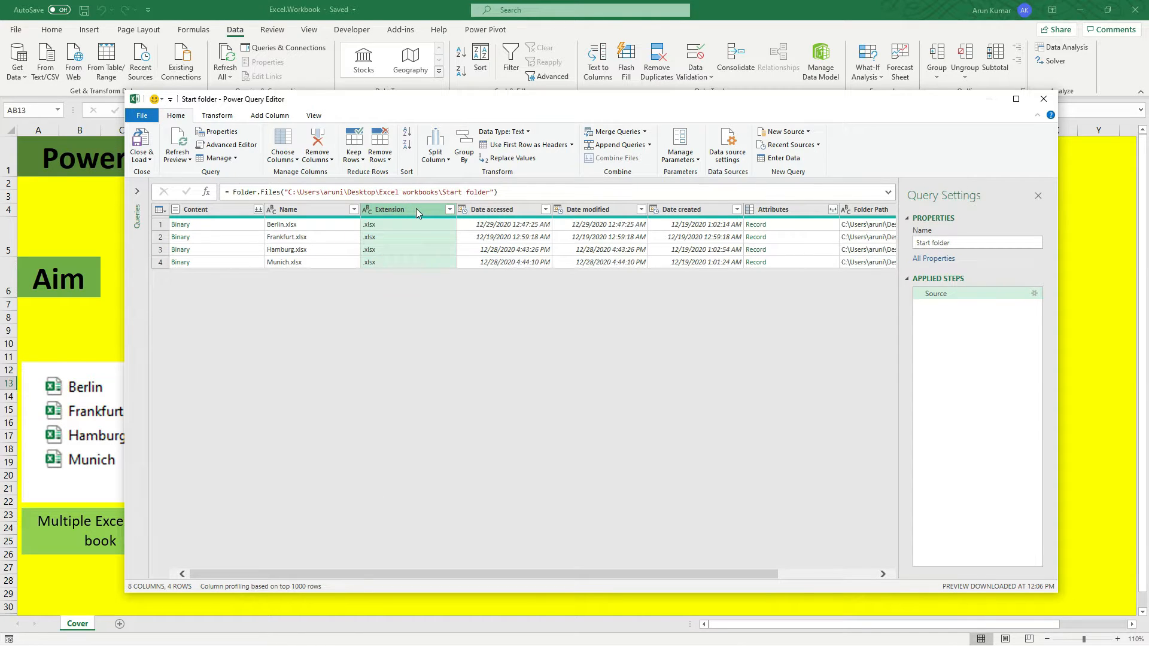
right_click(405, 213)
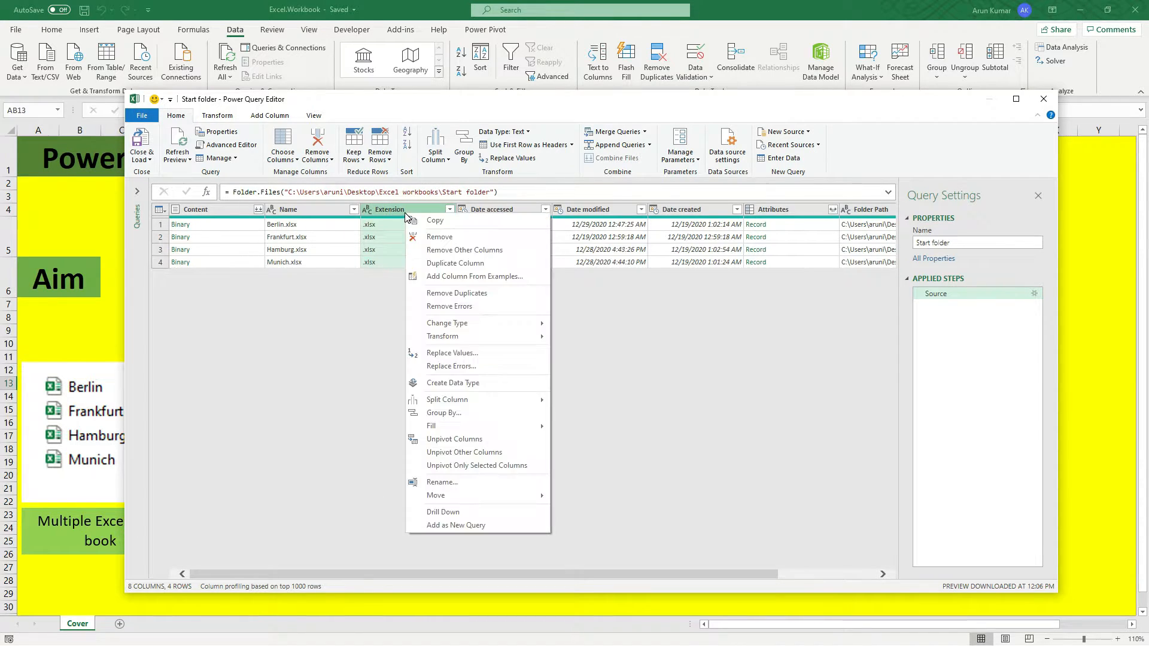
mouse_move(455, 335)
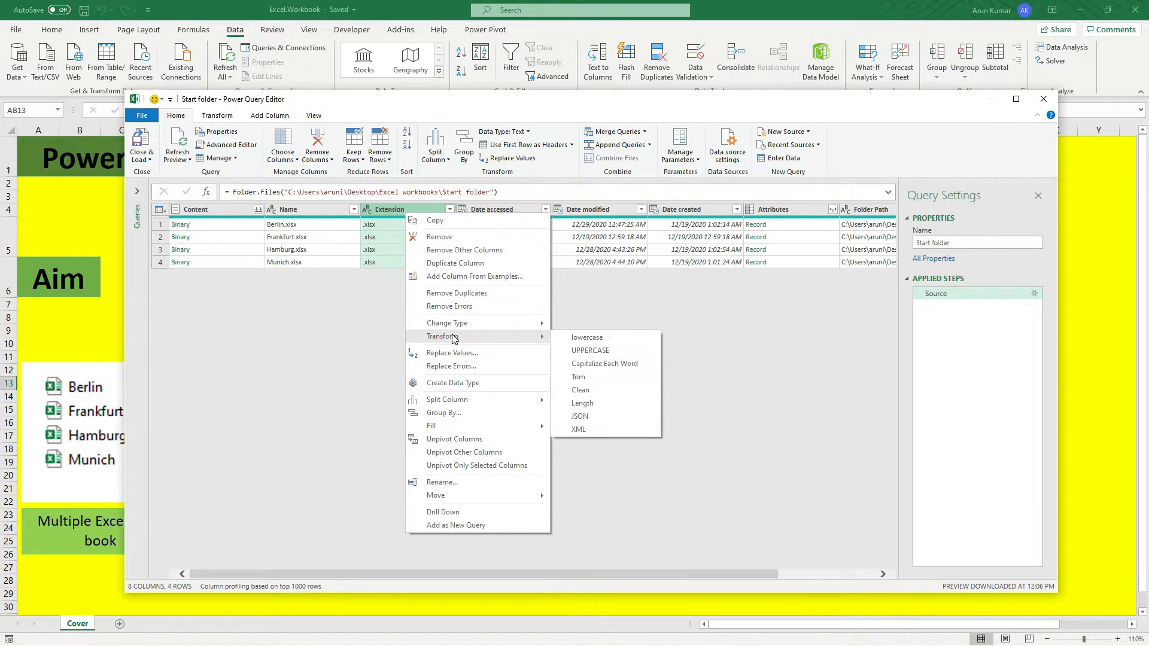
left_click(587, 339)
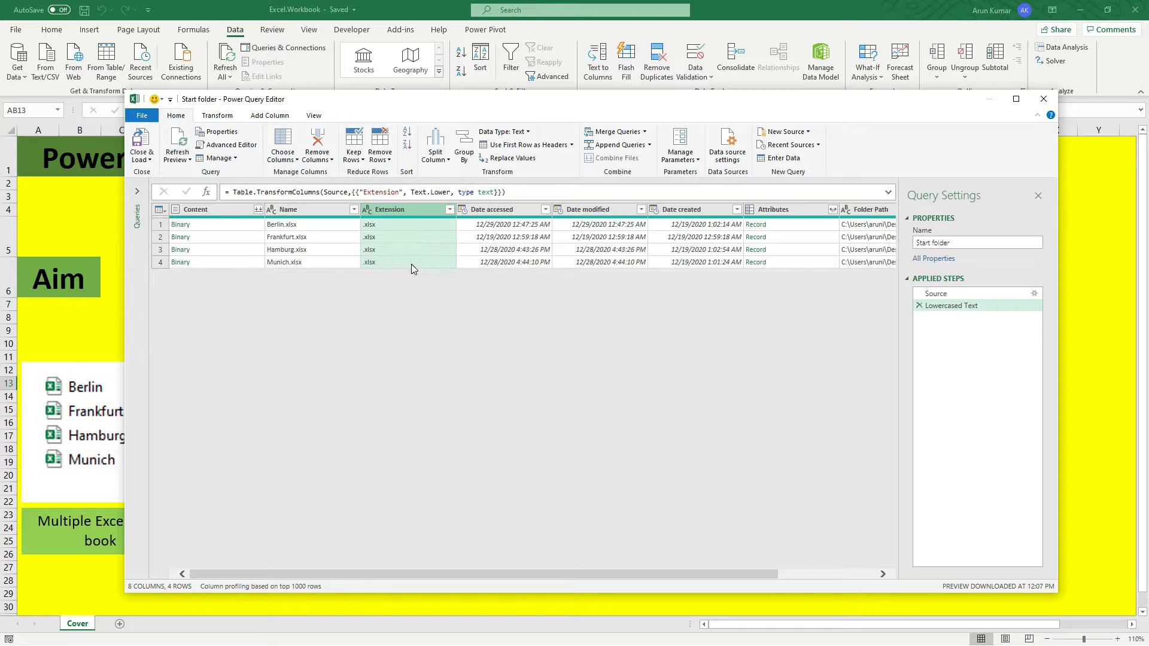
Replace ".xlsx" with nothing in the Name column so that only the city names are left
left_click(300, 215)
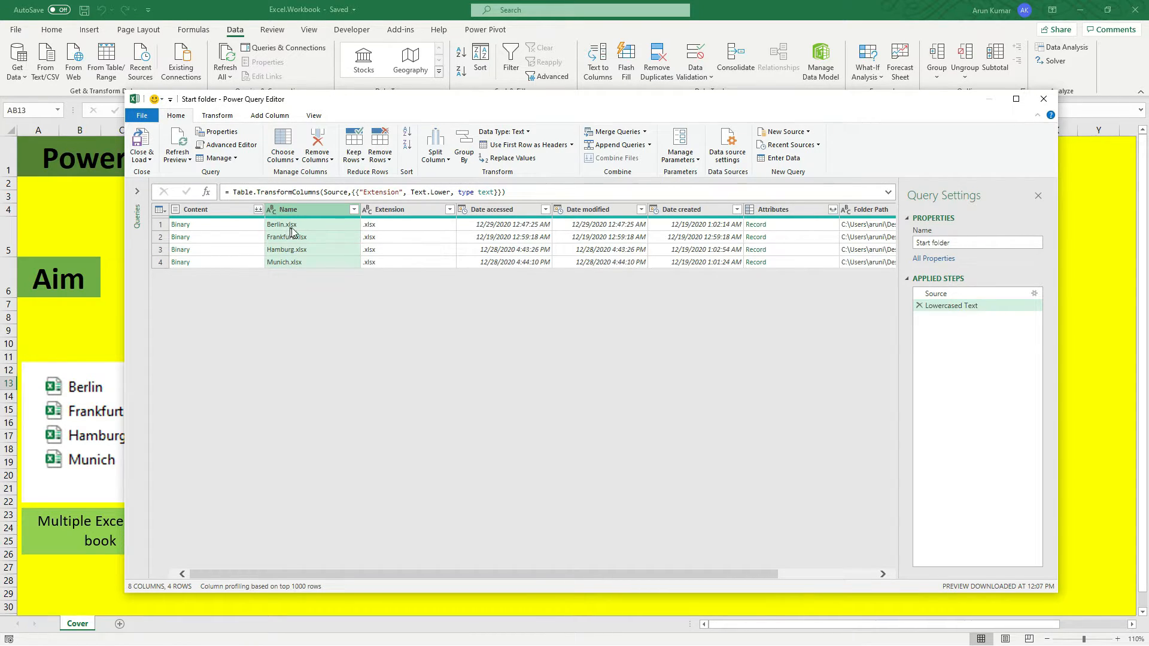
left_click(510, 159)
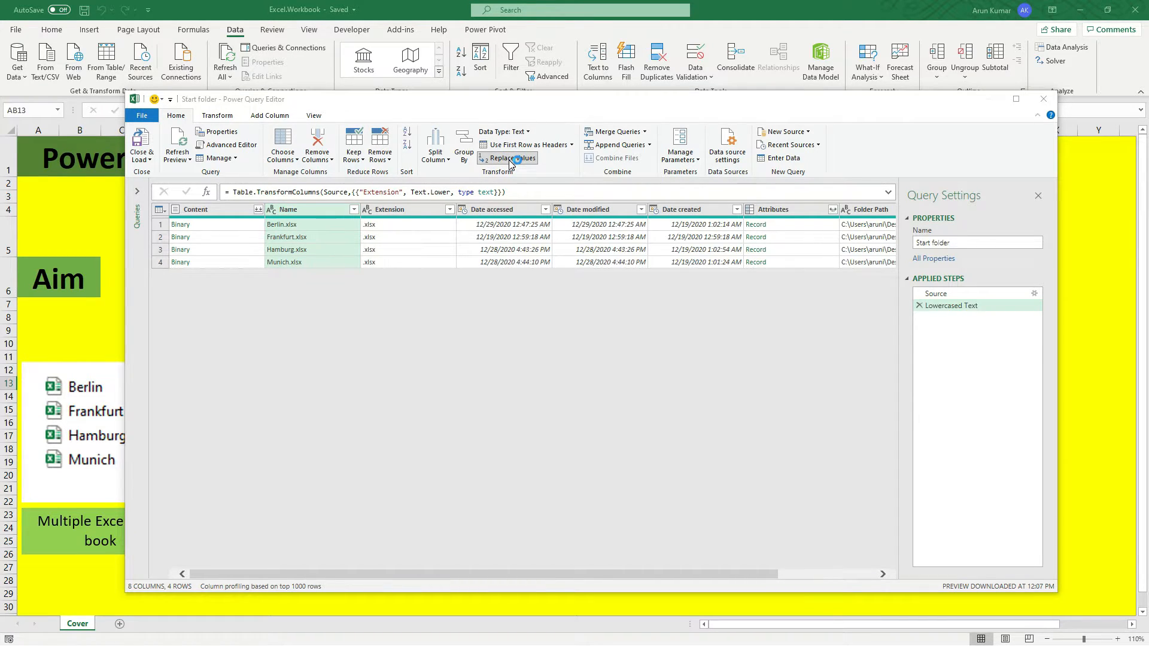
left_click(394, 308)
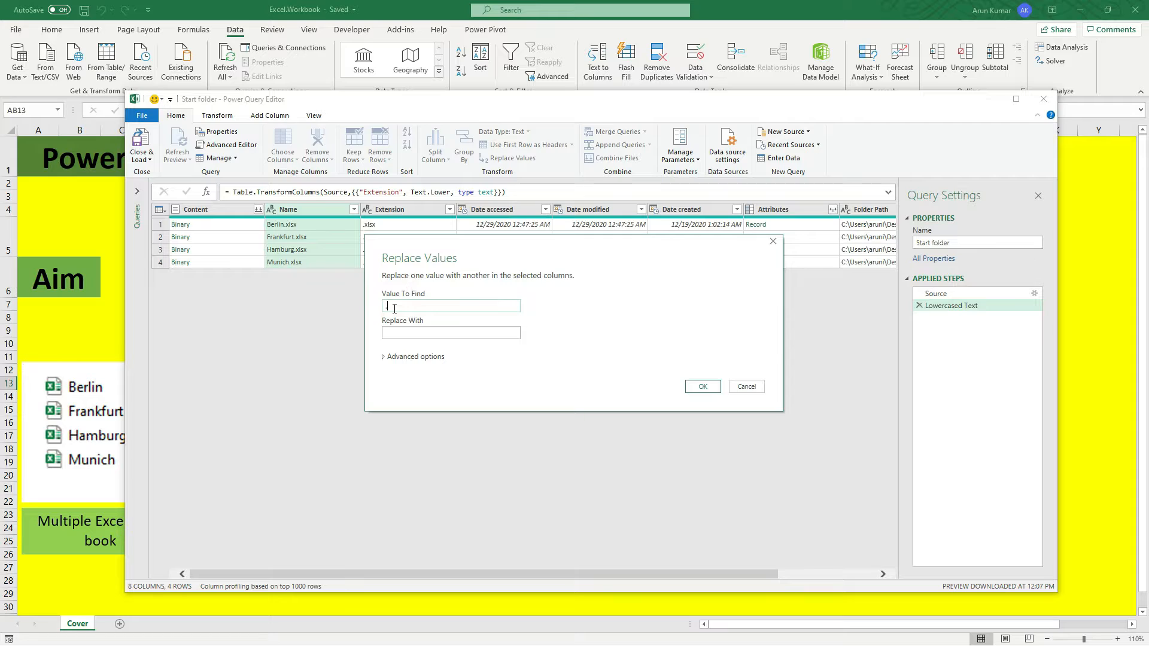
type(".xlsx")
left_click(701, 386)
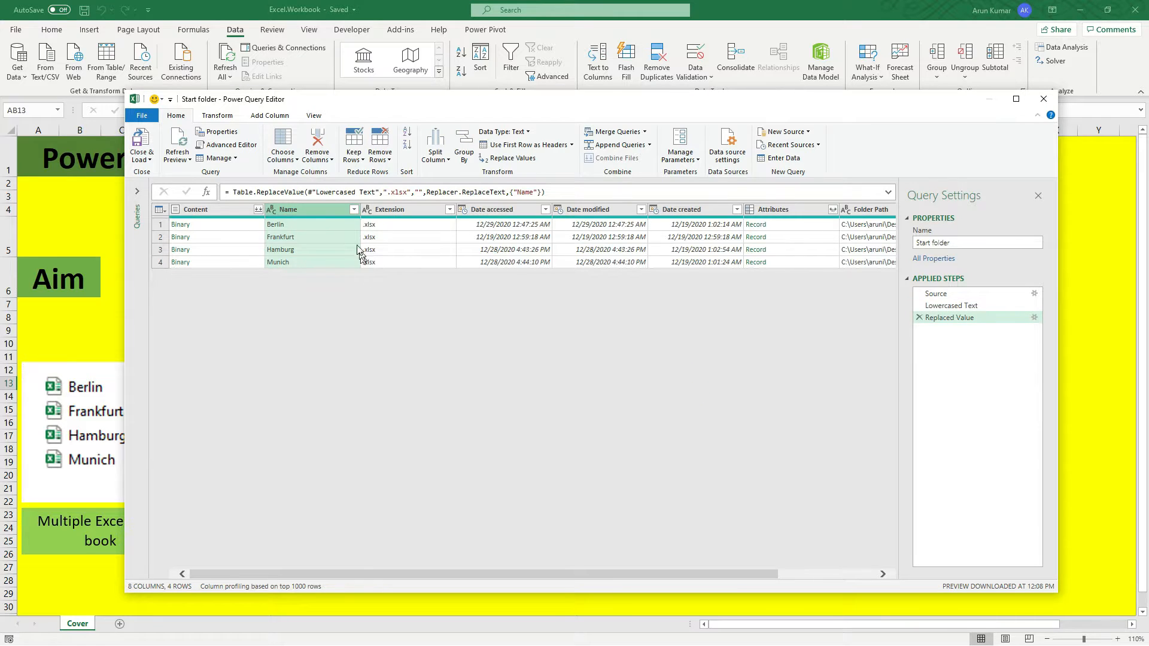
Rename the Name column to City
double_click(296, 209)
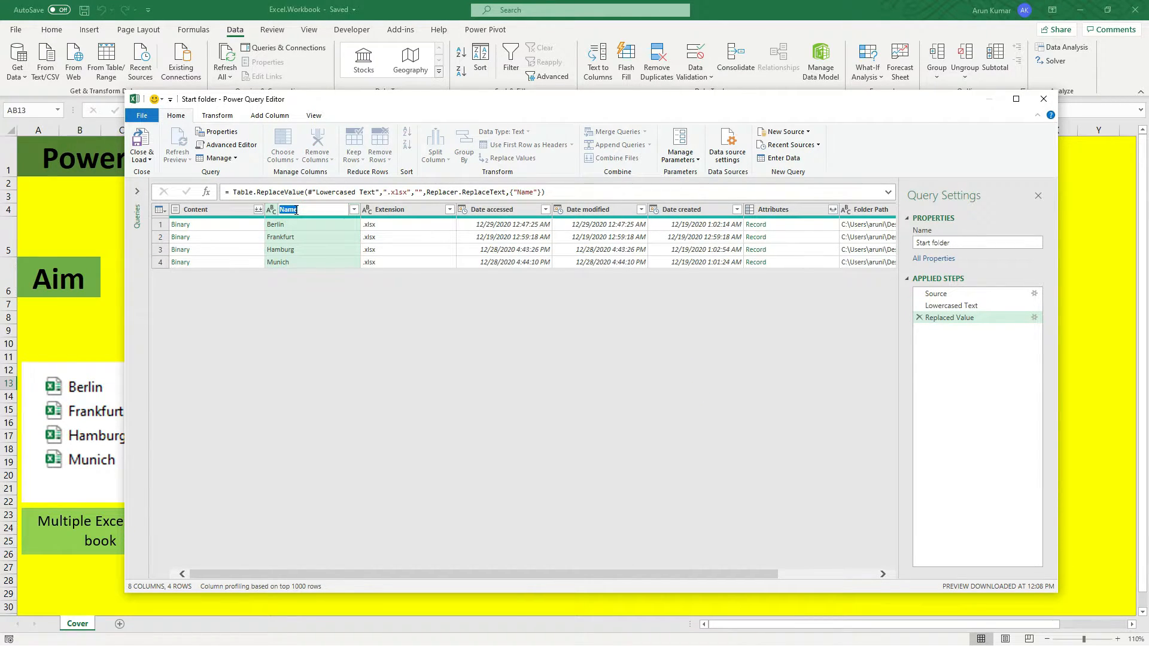
type("City")
left_click(336, 332)
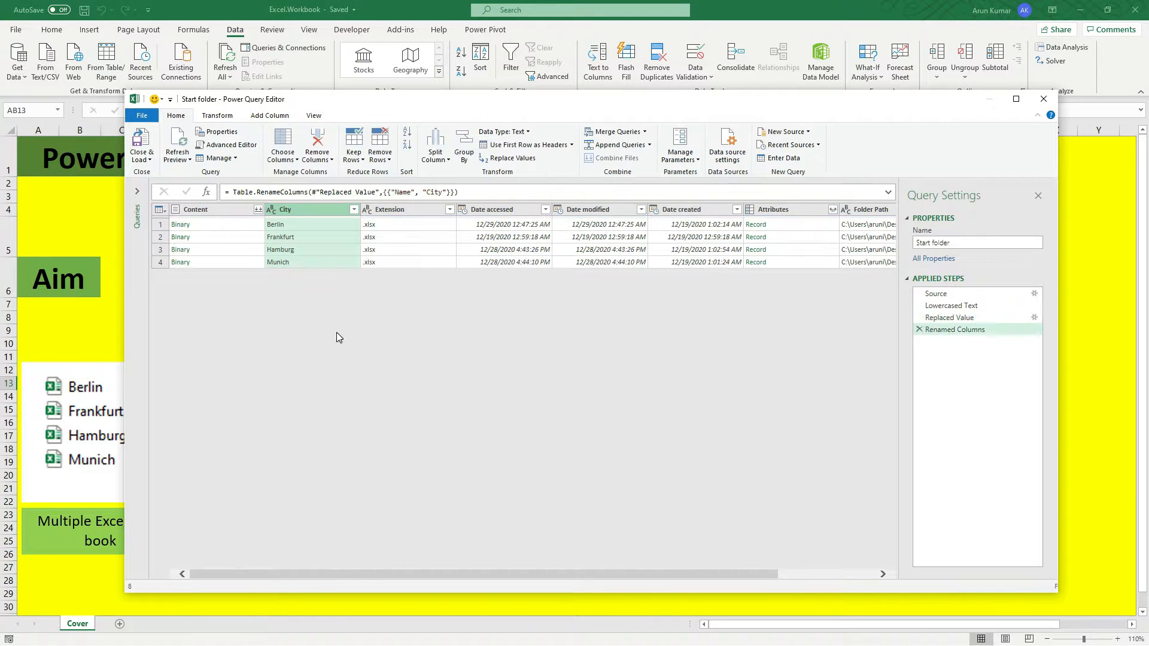
Keep only the Content and City columns and remove all other columns from the query
left_click(223, 210)
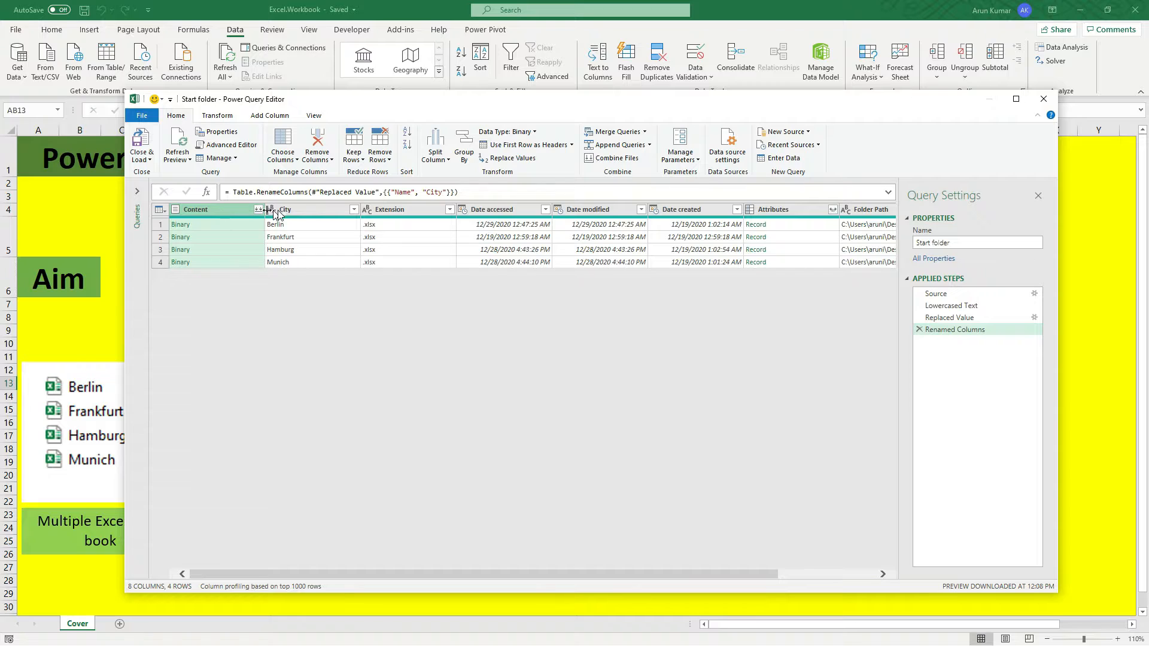
left_click(311, 210, "ctrl")
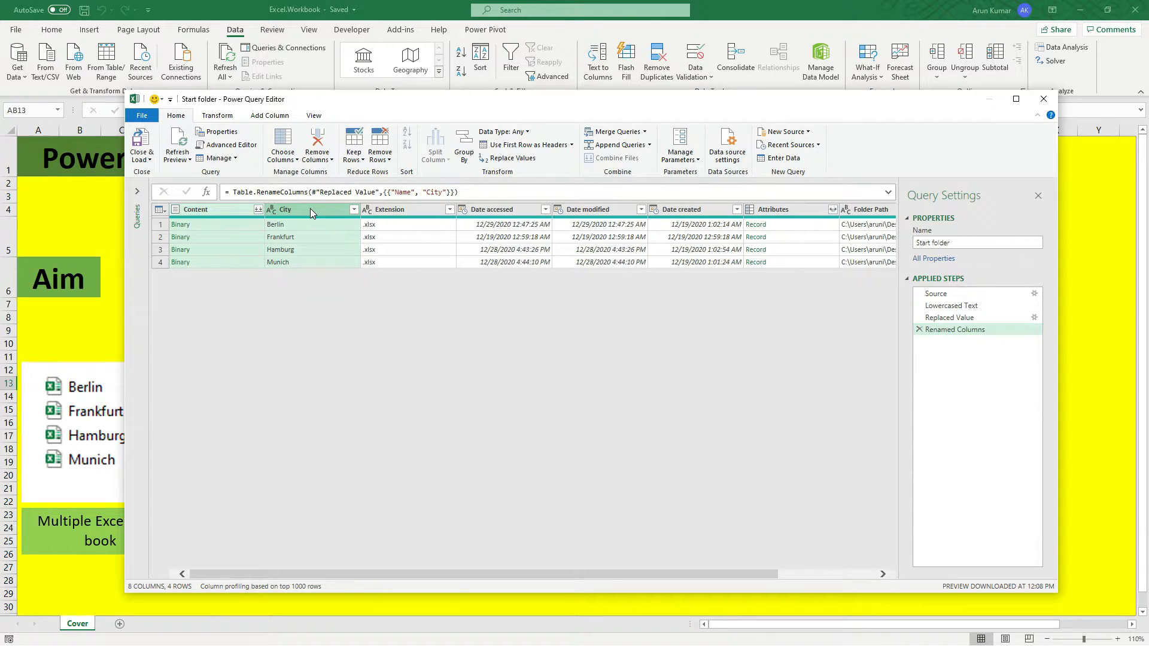
right_click(311, 211)
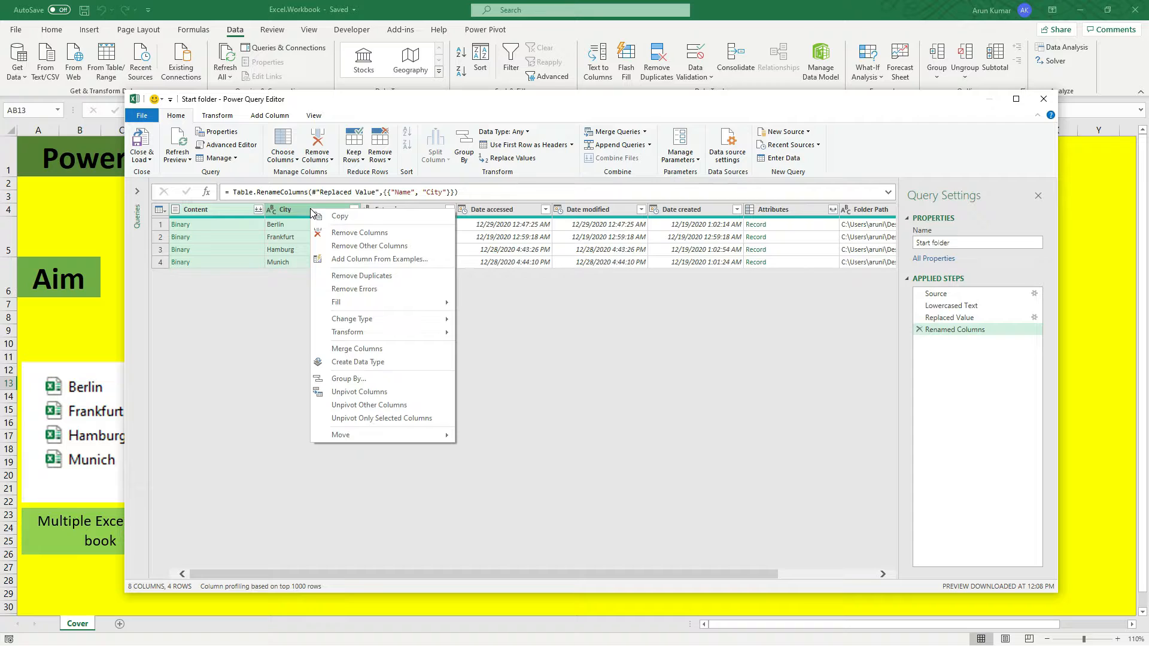
left_click(362, 245)
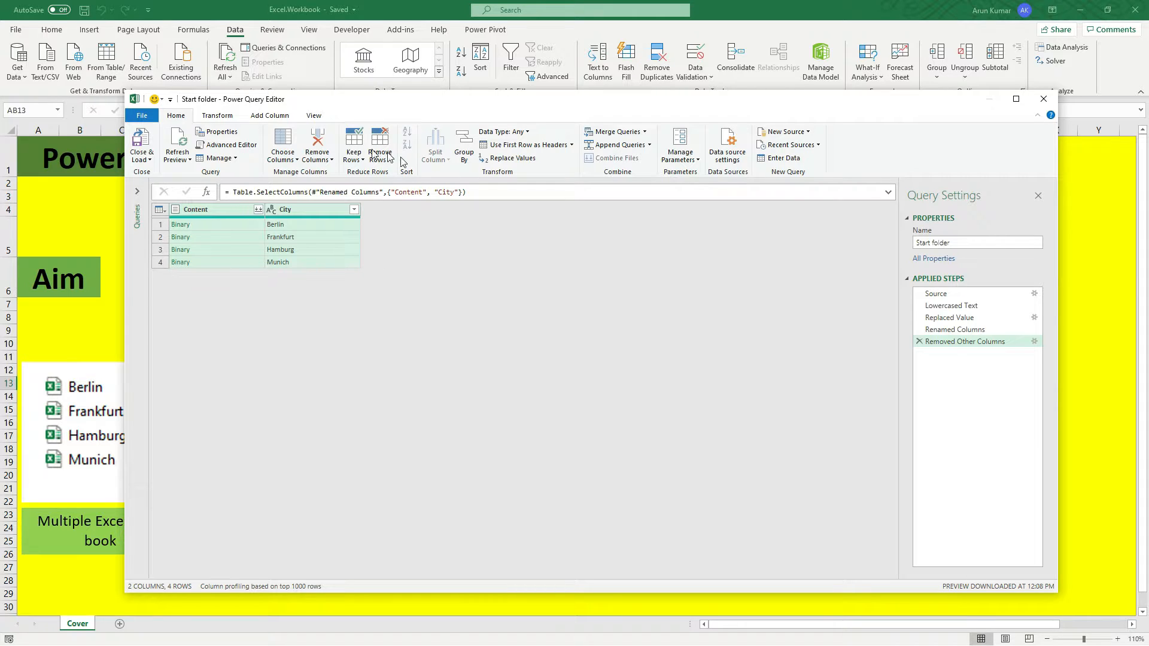
Start a new custom column and name it GetData
left_click(274, 116)
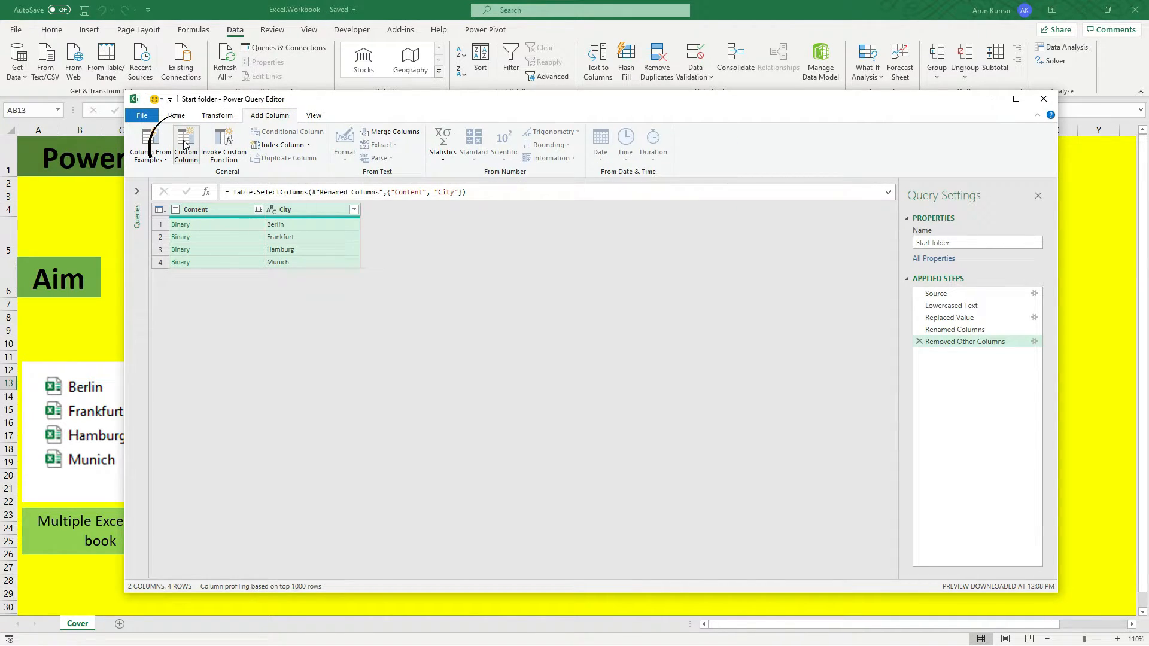
left_click(184, 147)
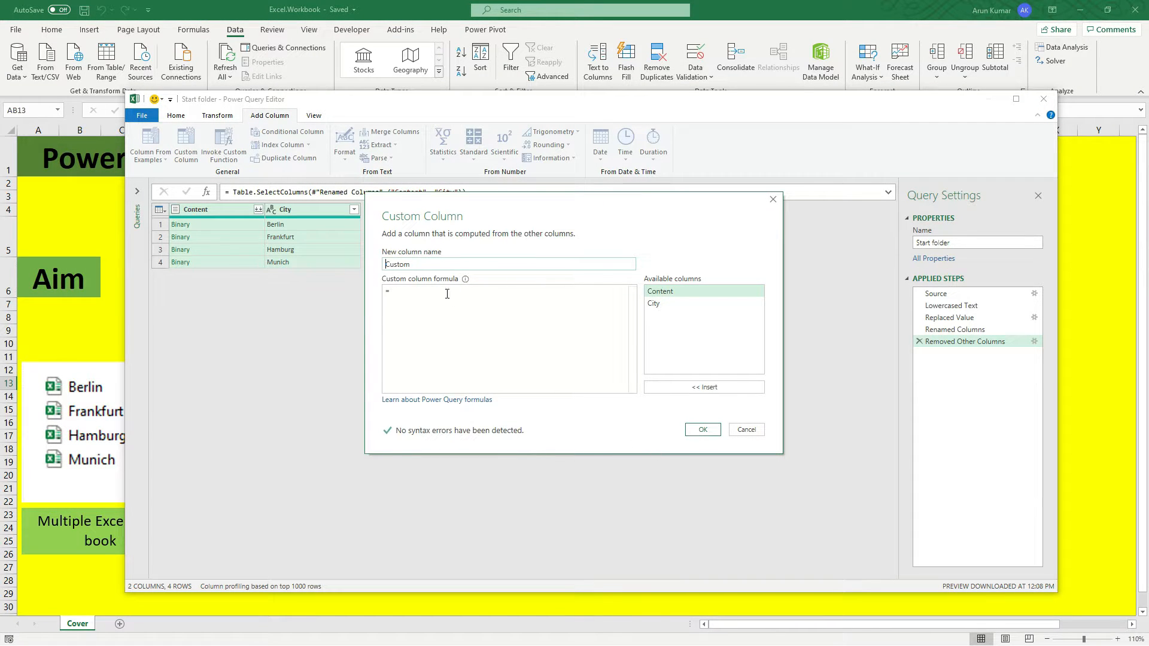
left_click(426, 266)
key("BackSpace")
key("BackSpace")
key("BackSpace")
key("BackSpace")
key("BackSpace")
key("BackSpace")
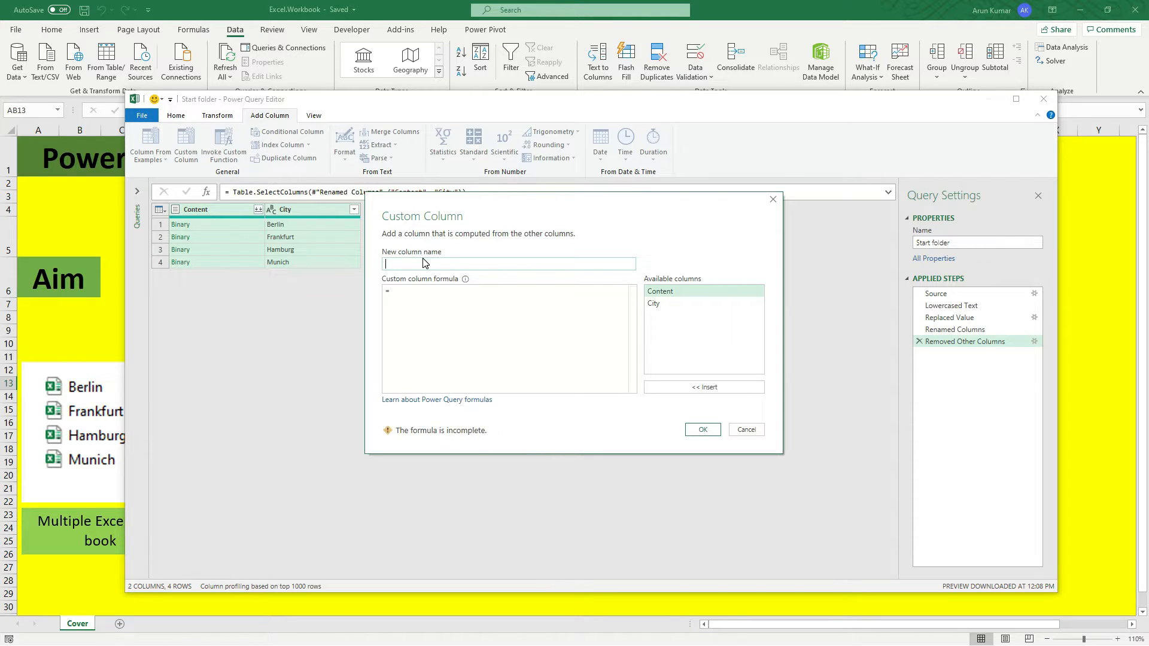
type("GetData")
Give the GetData column the formula = Excel.Workbook([Content],true) and add it to the query
left_click(412, 290)
type("Ex")
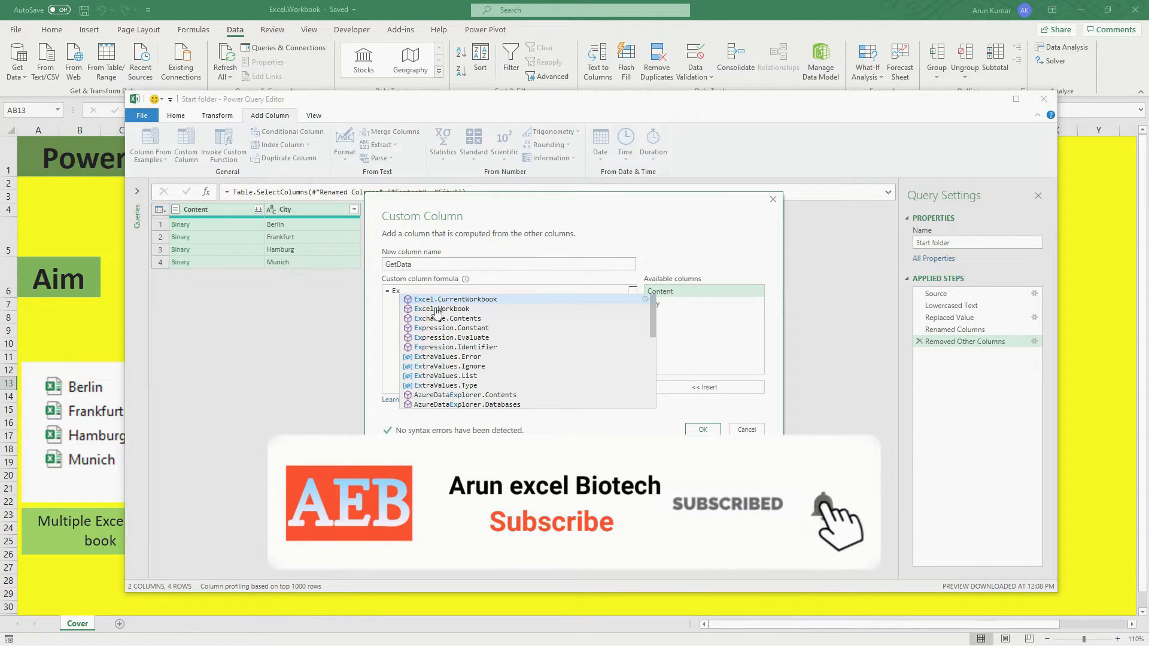
left_click(437, 308)
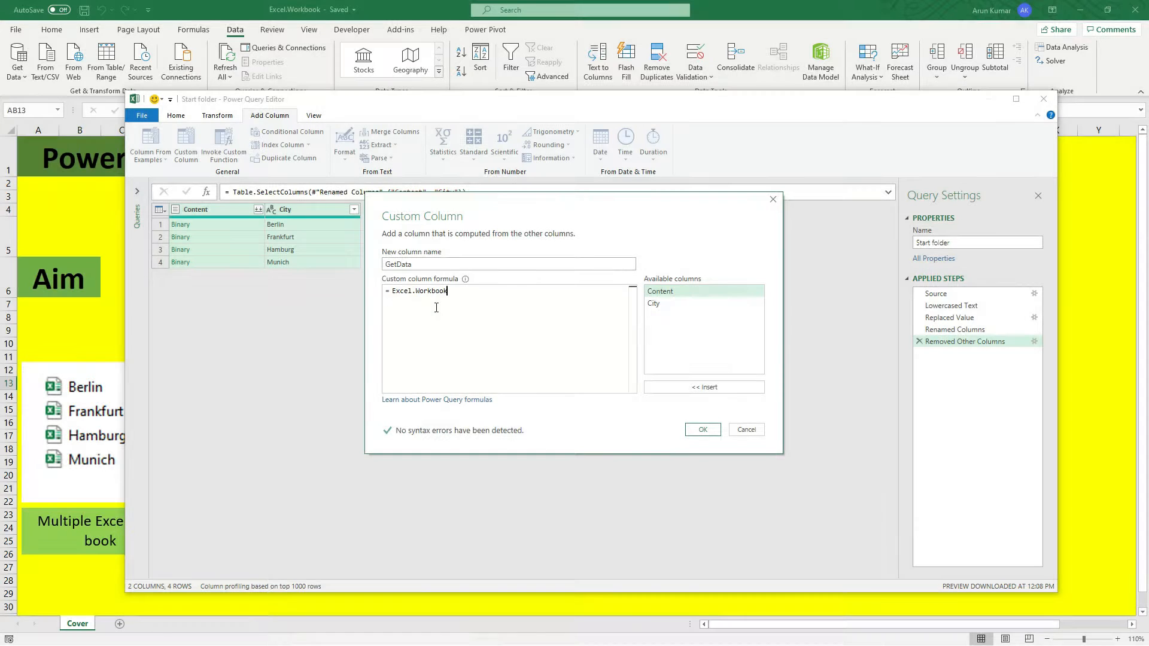
type("(")
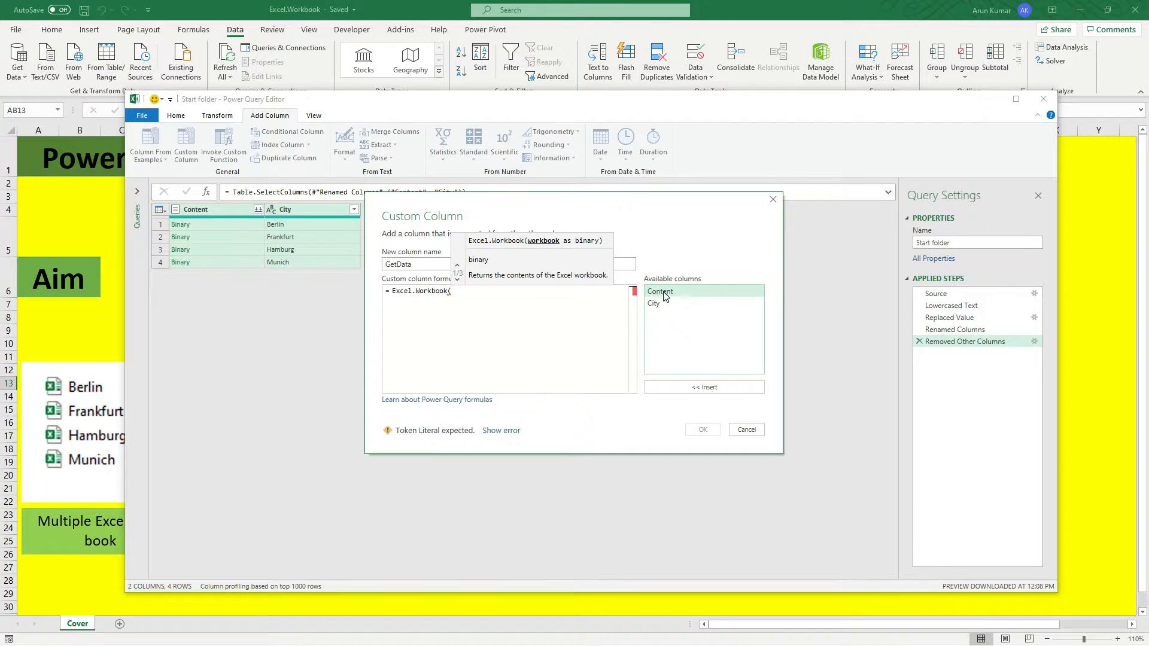
left_click(665, 295)
double_click(665, 295)
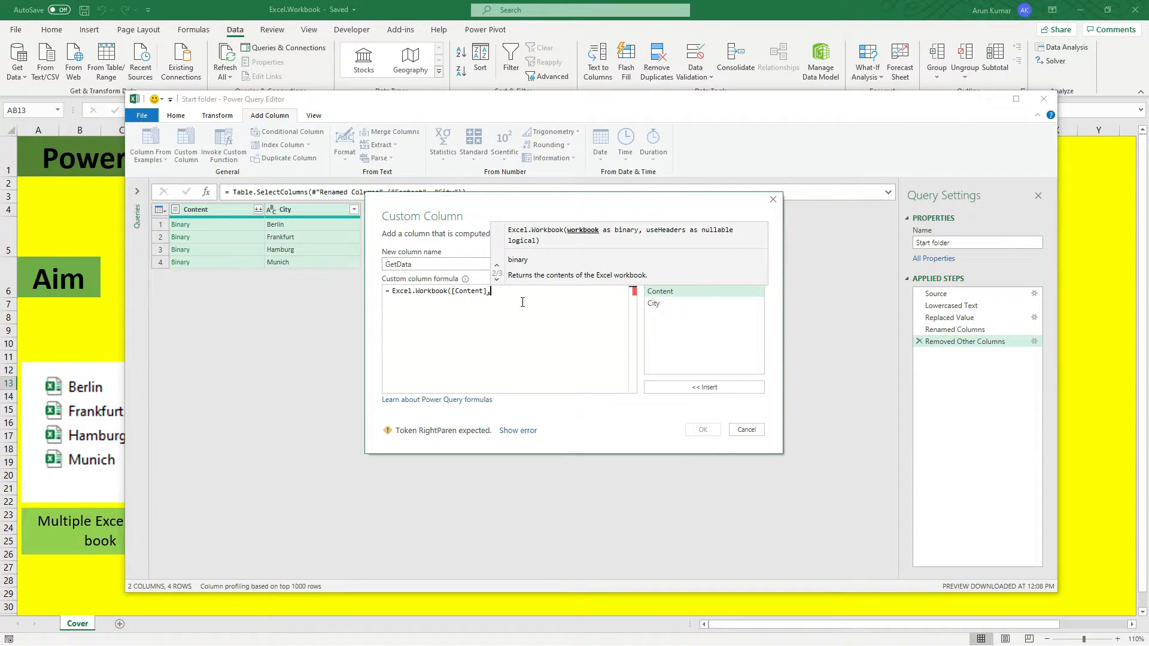
type(",")
type("true")
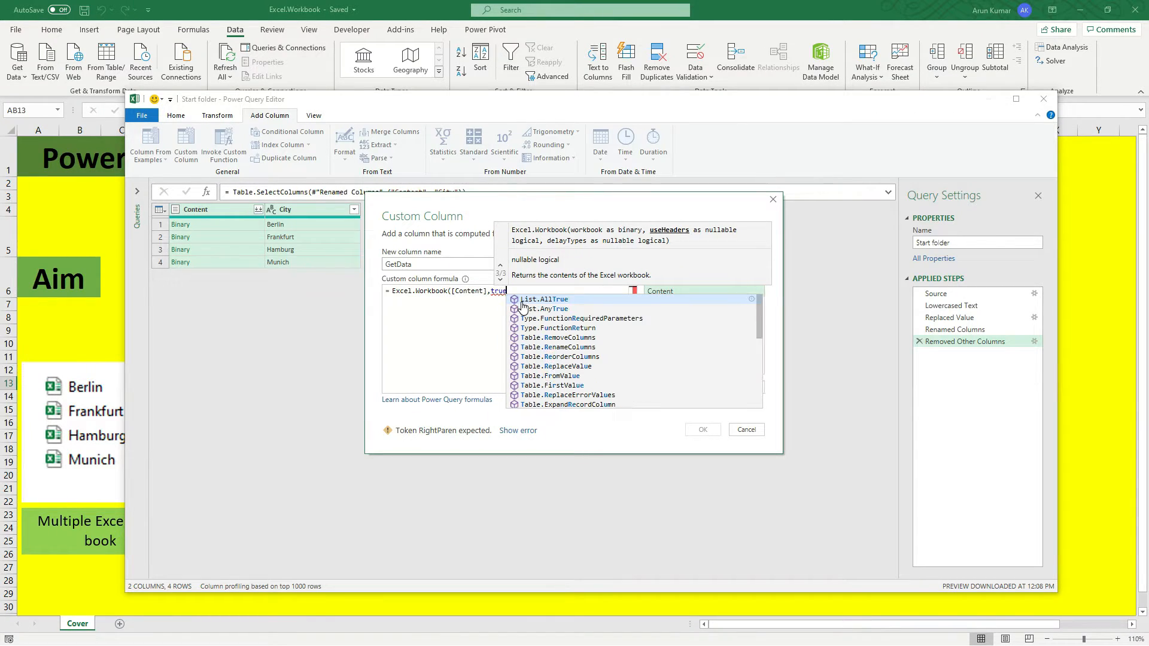
type(")")
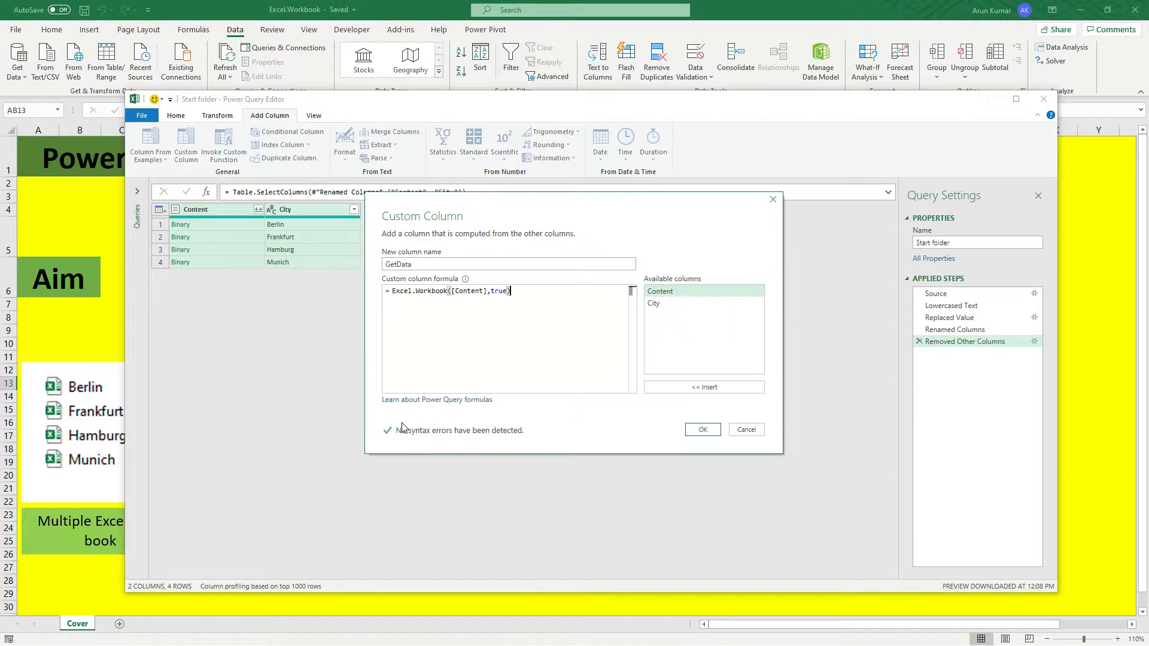
left_click(703, 433)
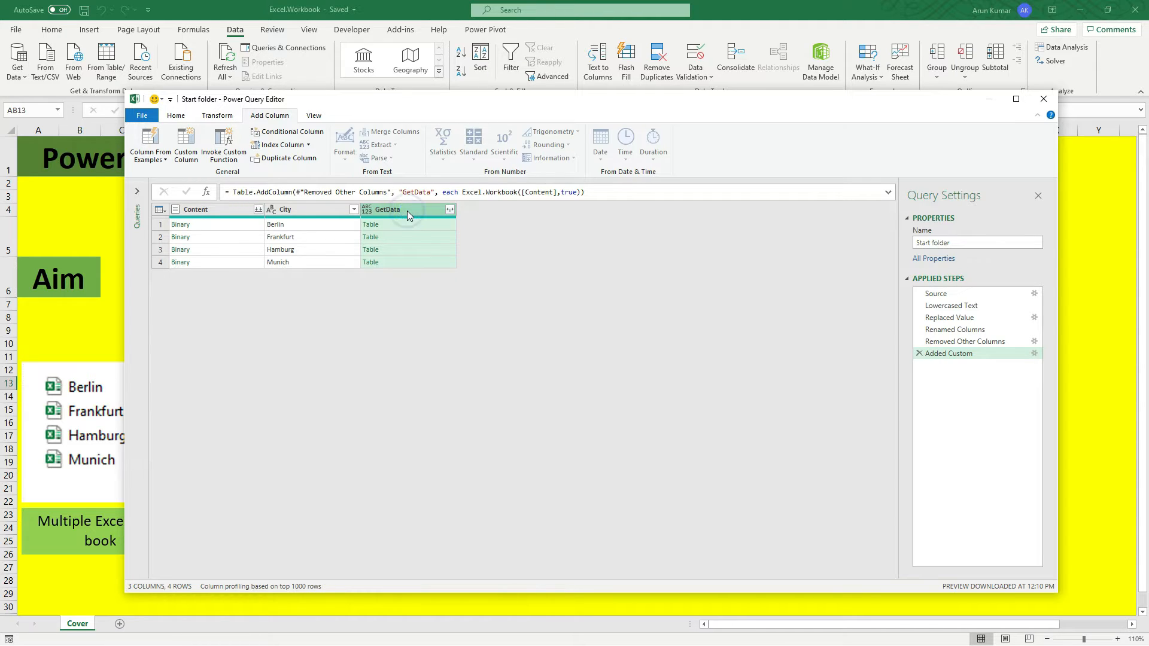
Keep only the GetData and City columns and remove all other columns
left_click(318, 211, "ctrl")
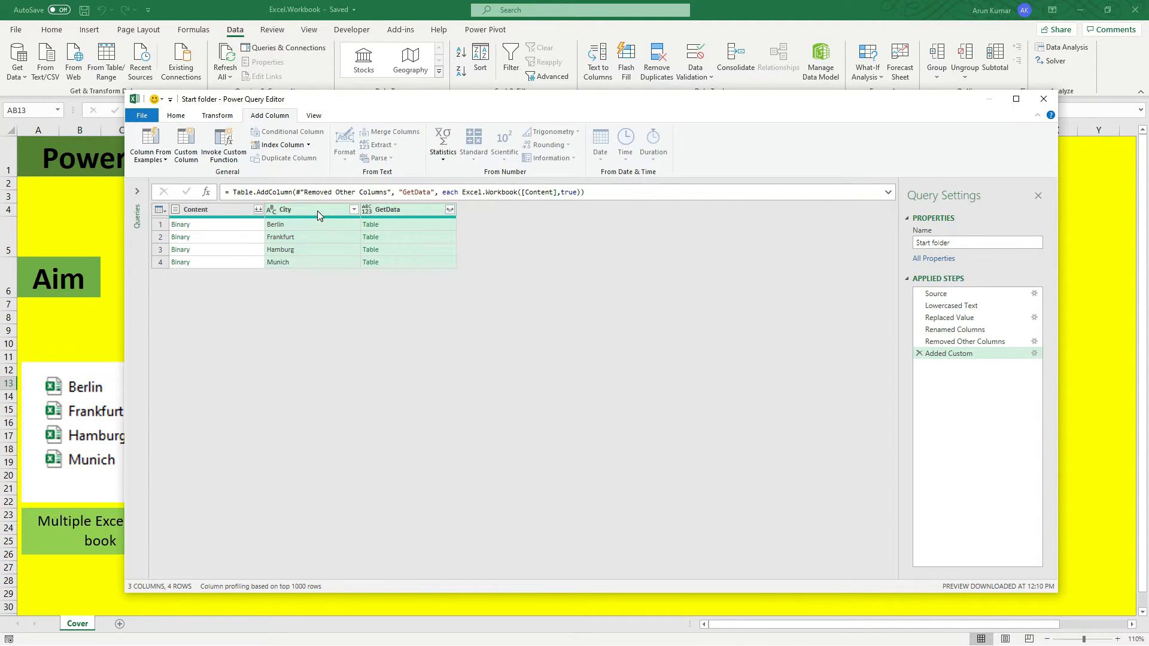
right_click(317, 211)
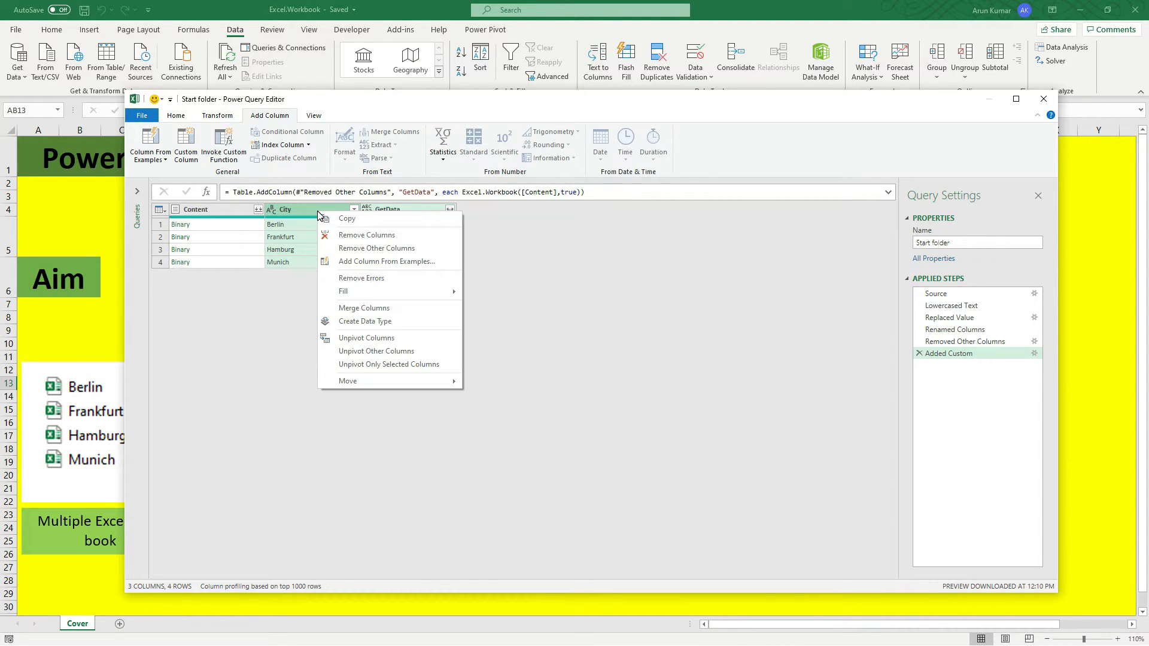
left_click(364, 249)
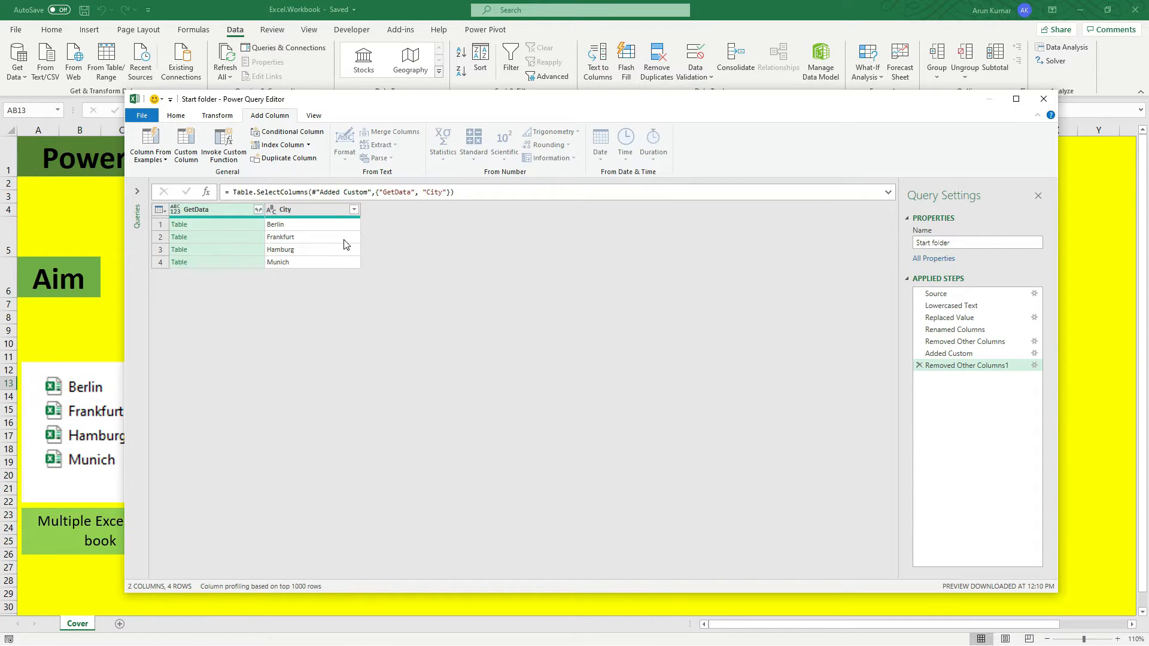
Preview each city's nested table, and expand GetData into Name, Data, Item, Kind and Hidden without the original column name as prefix
left_click(260, 225)
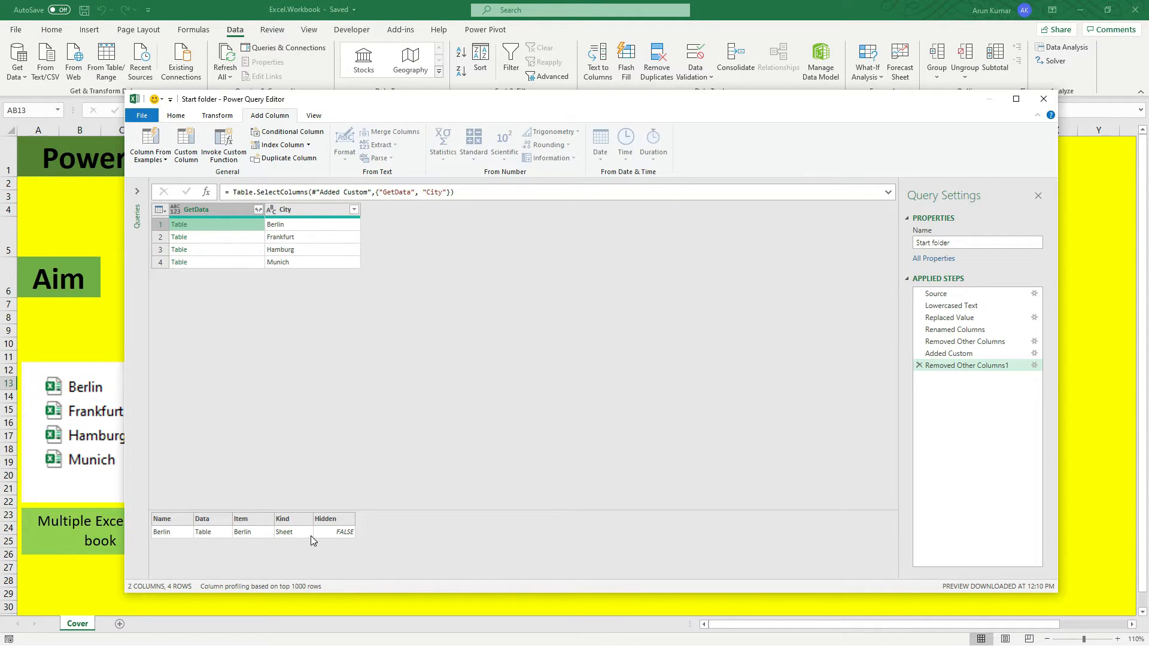
left_click(263, 237)
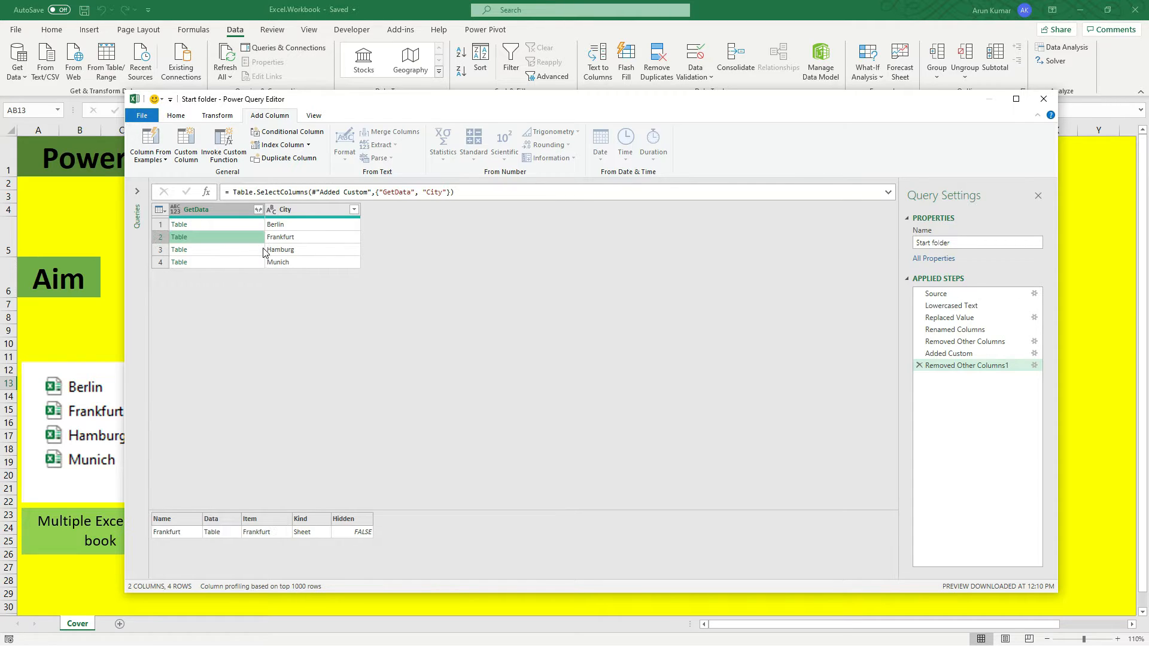
left_click(264, 250)
left_click(261, 263)
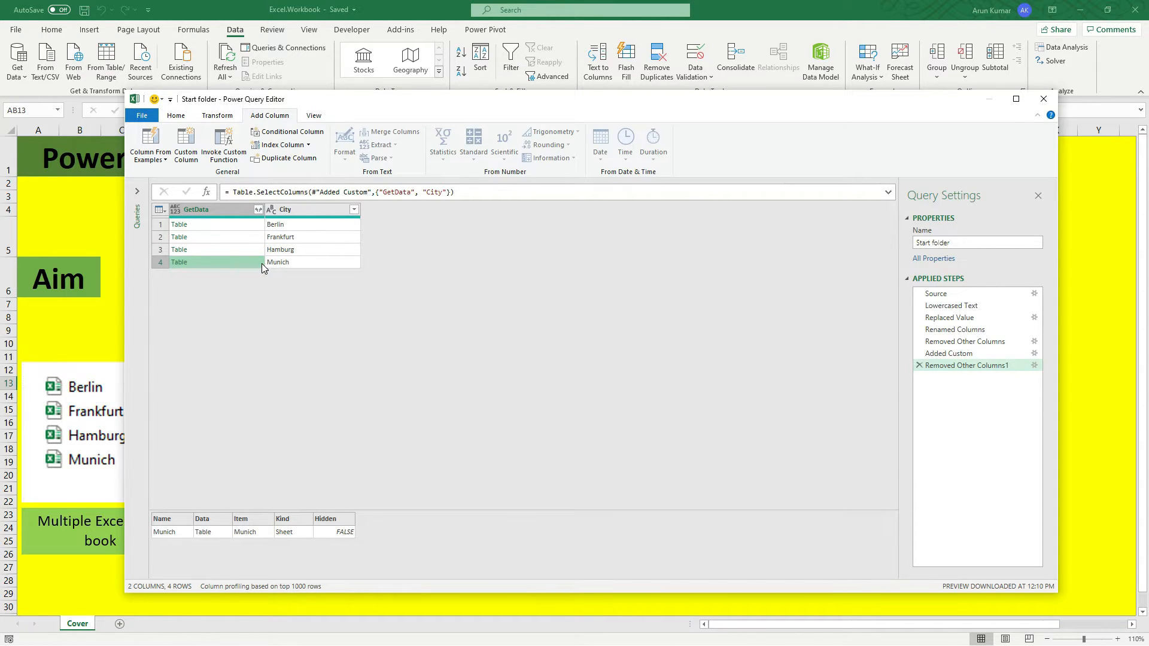
left_click(259, 210)
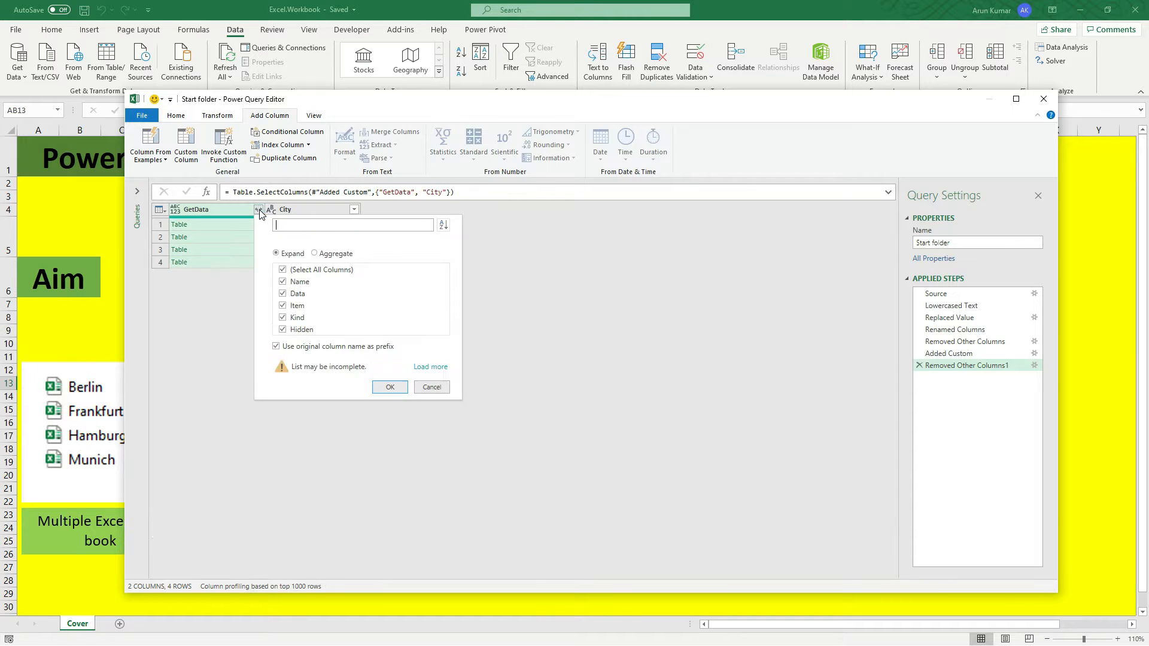
left_click(276, 347)
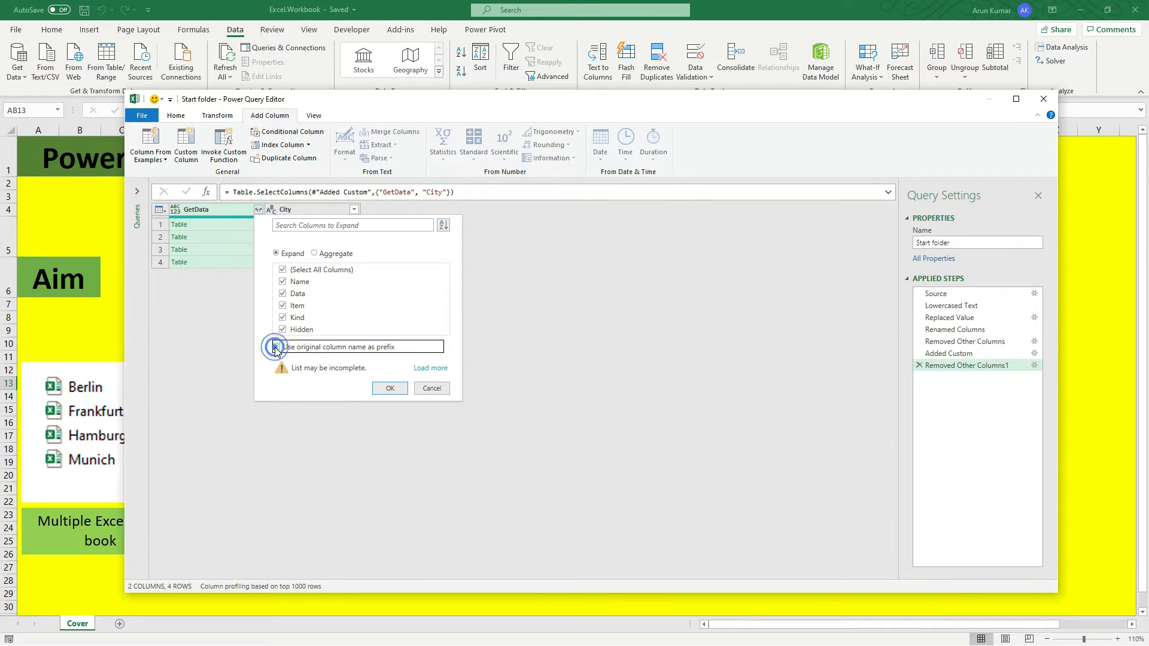
left_click(390, 389)
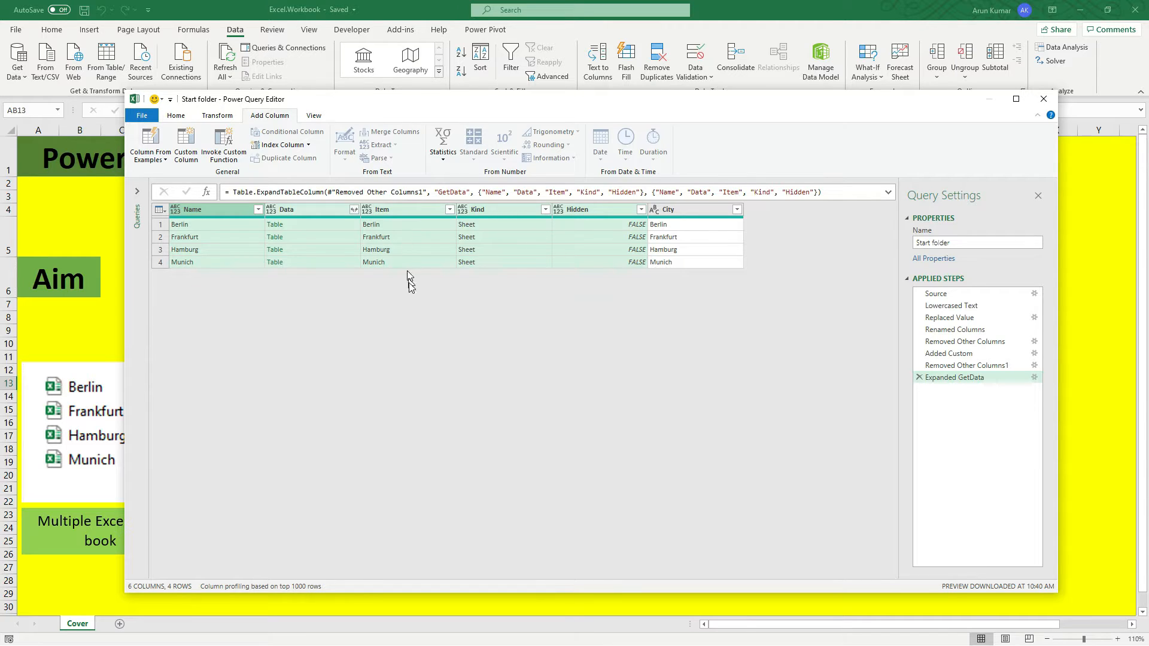
Keep only the Data and City columns, and expand Data into Name, Date, Drugs, Sold Qty and Amount without a prefix
left_click(299, 210)
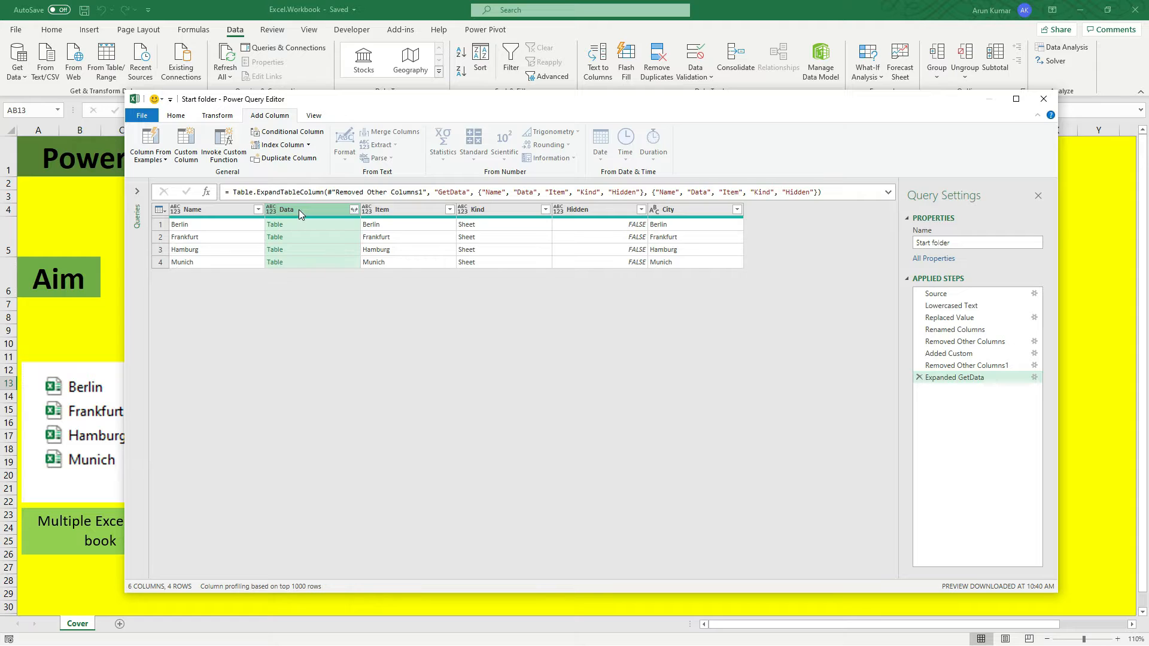
left_click(682, 210, "ctrl")
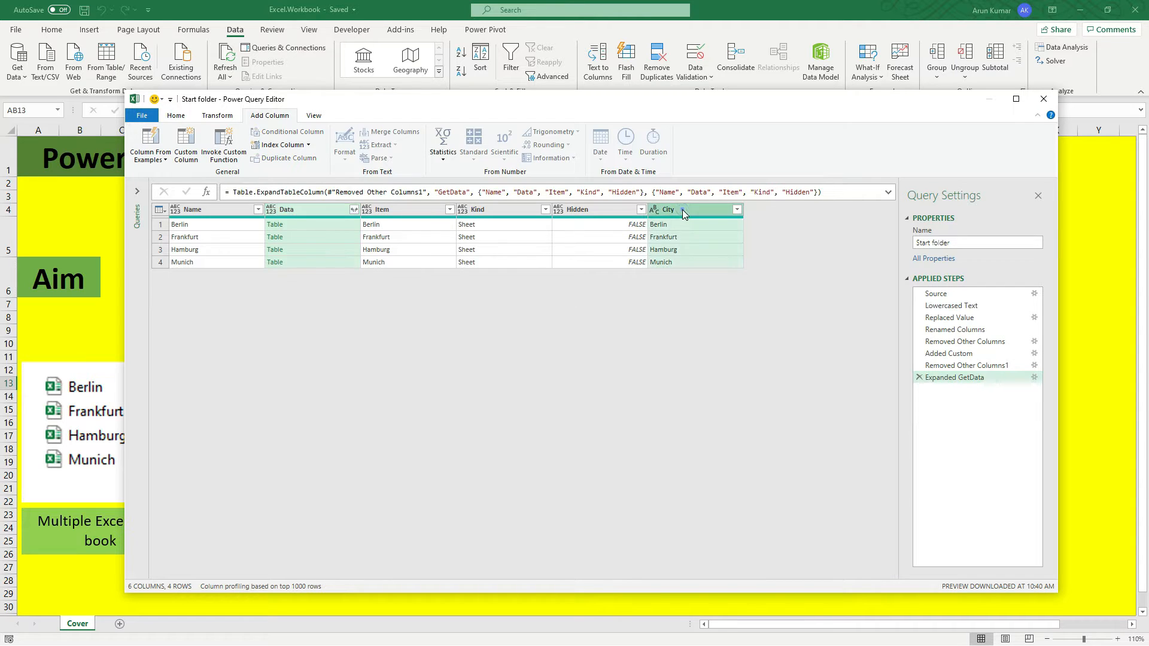
right_click(682, 209)
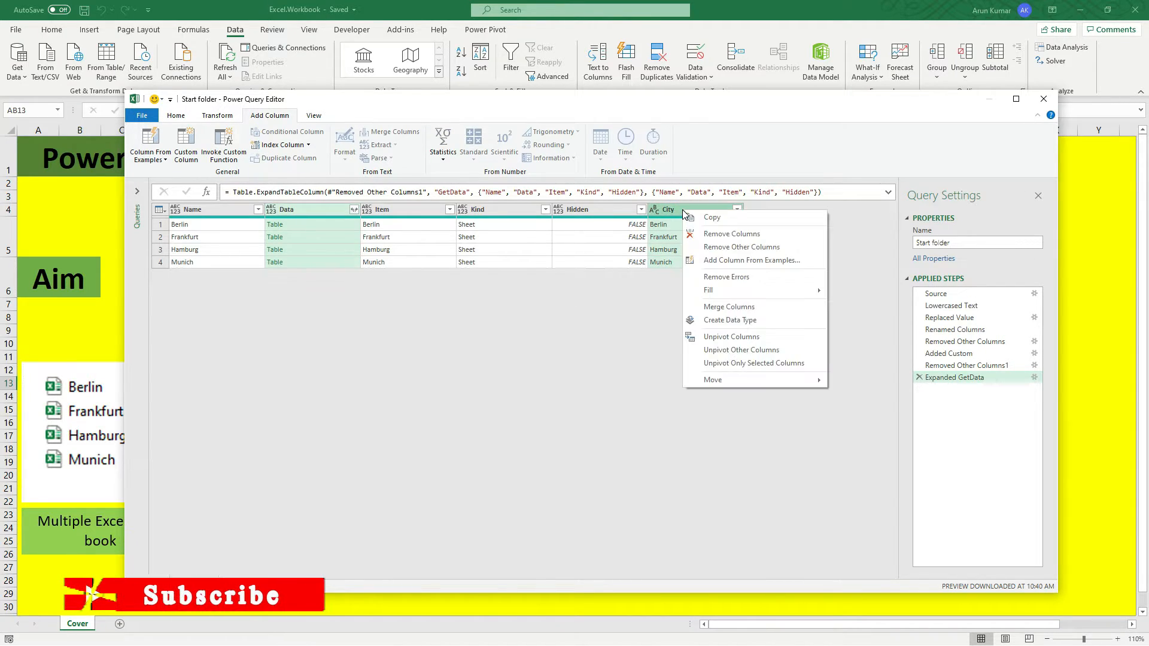
left_click(724, 247)
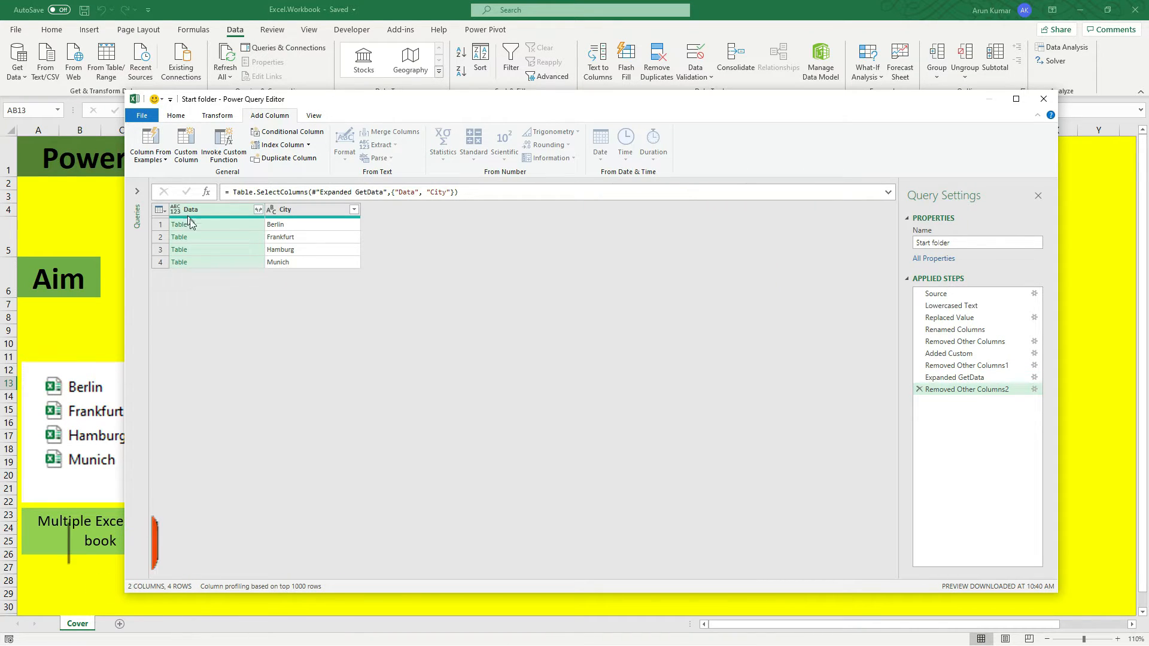
left_click(258, 211)
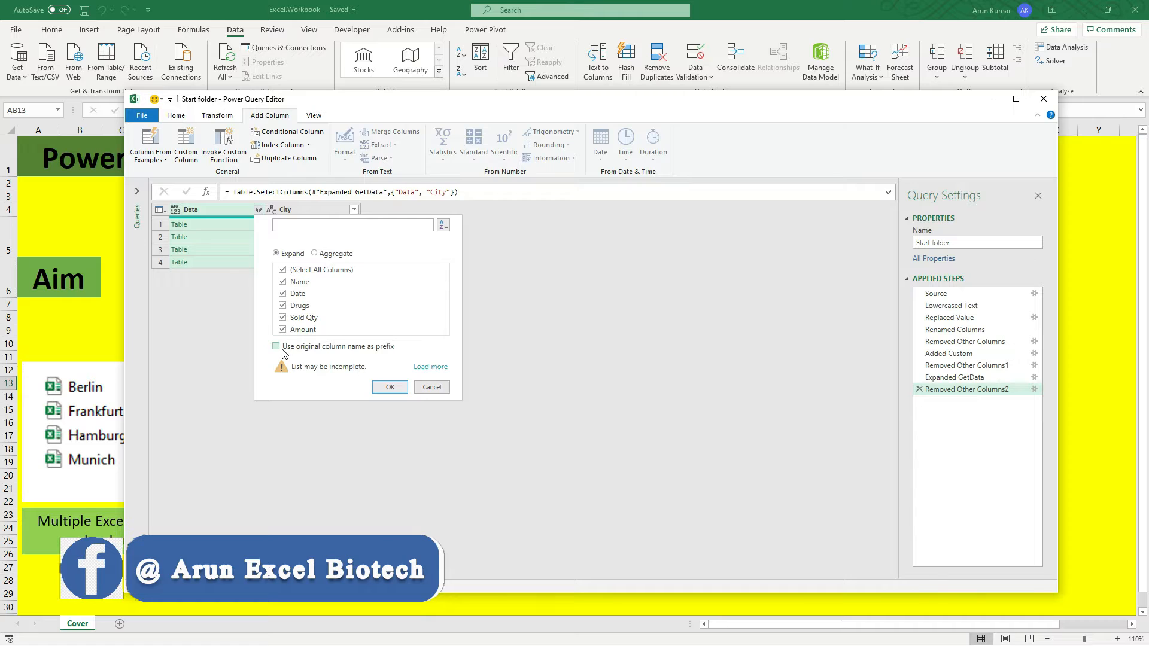
left_click(390, 388)
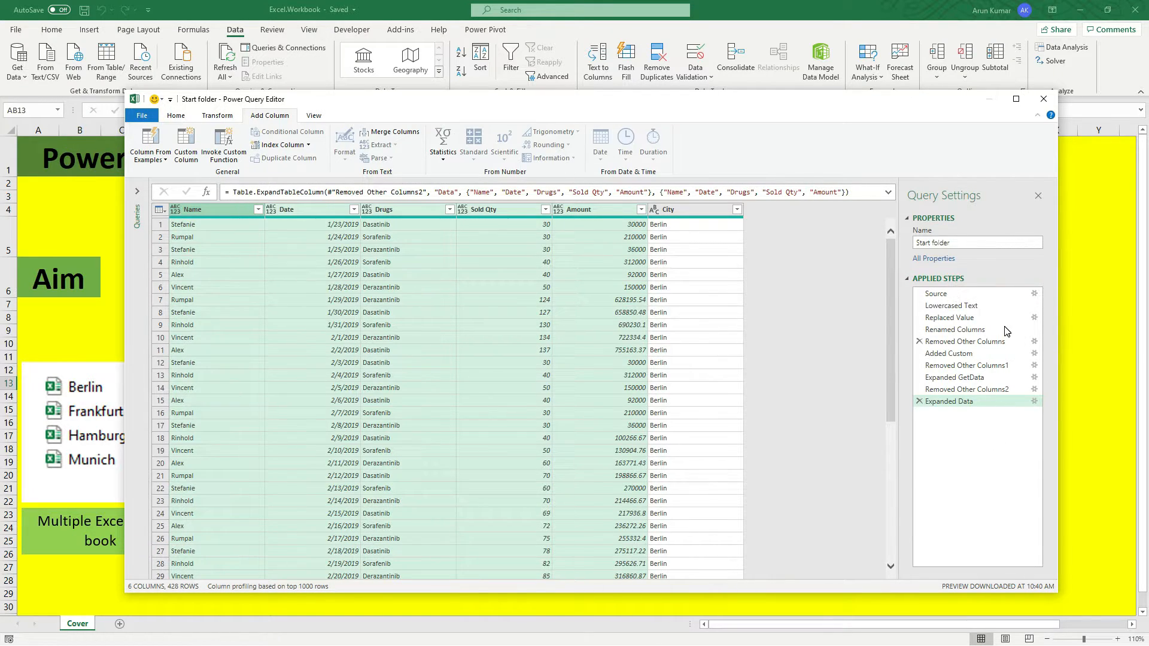
Set the Name column's data type to Text and rename the column to SalesRep
left_click(178, 214)
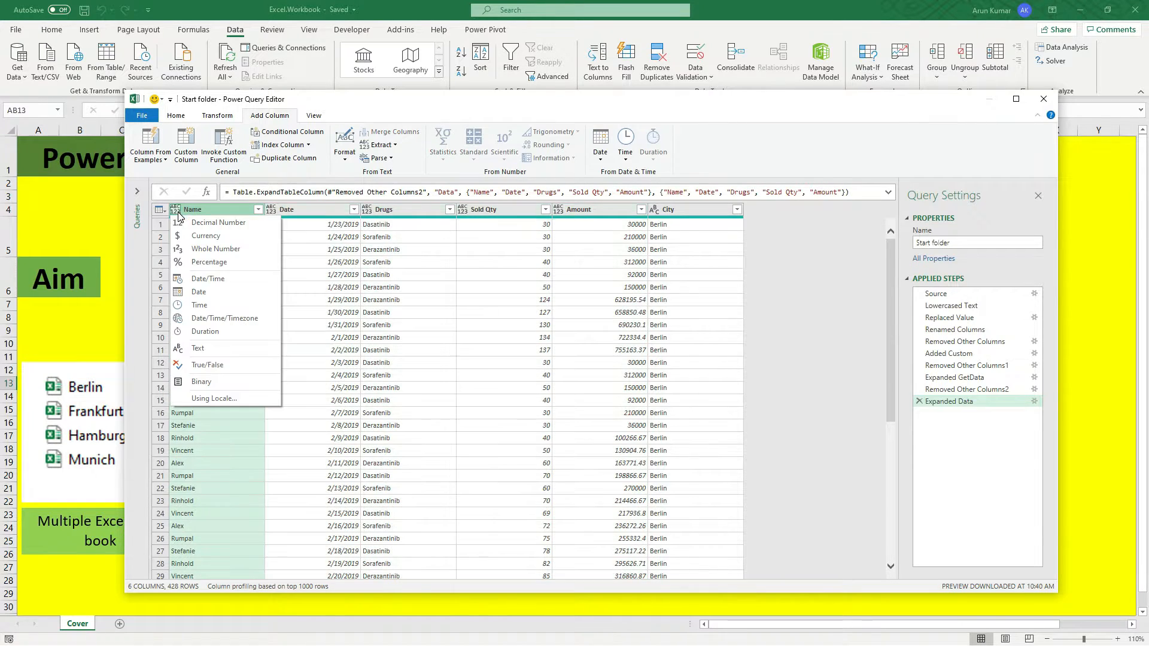
left_click(198, 348)
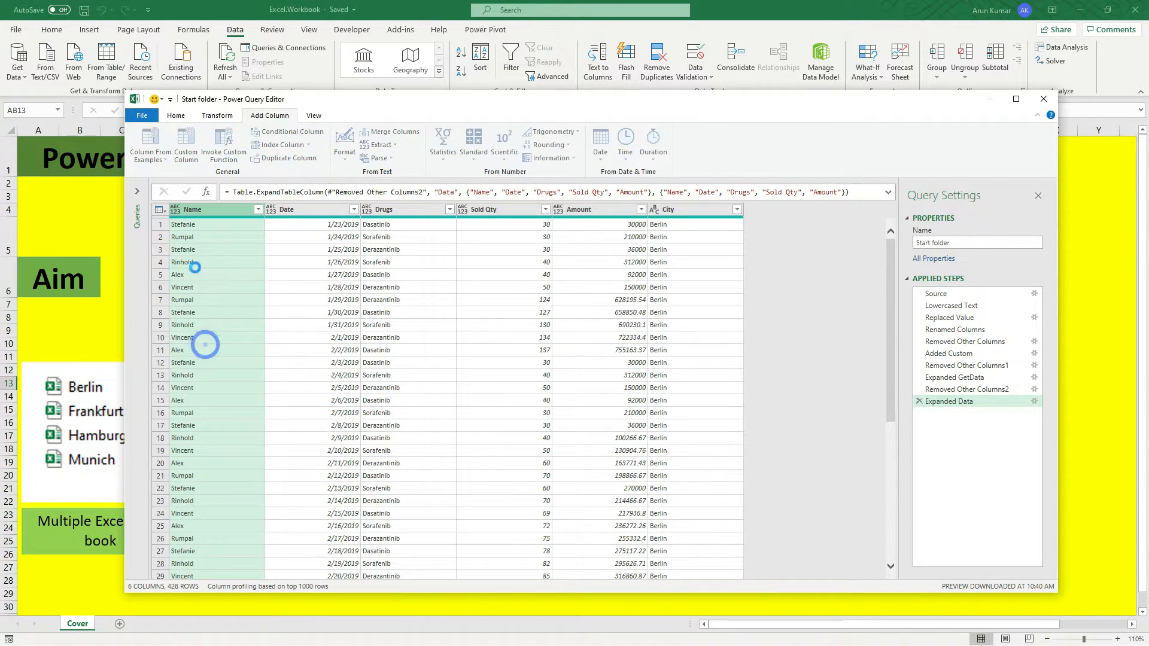
double_click(202, 210)
type("SalesRep")
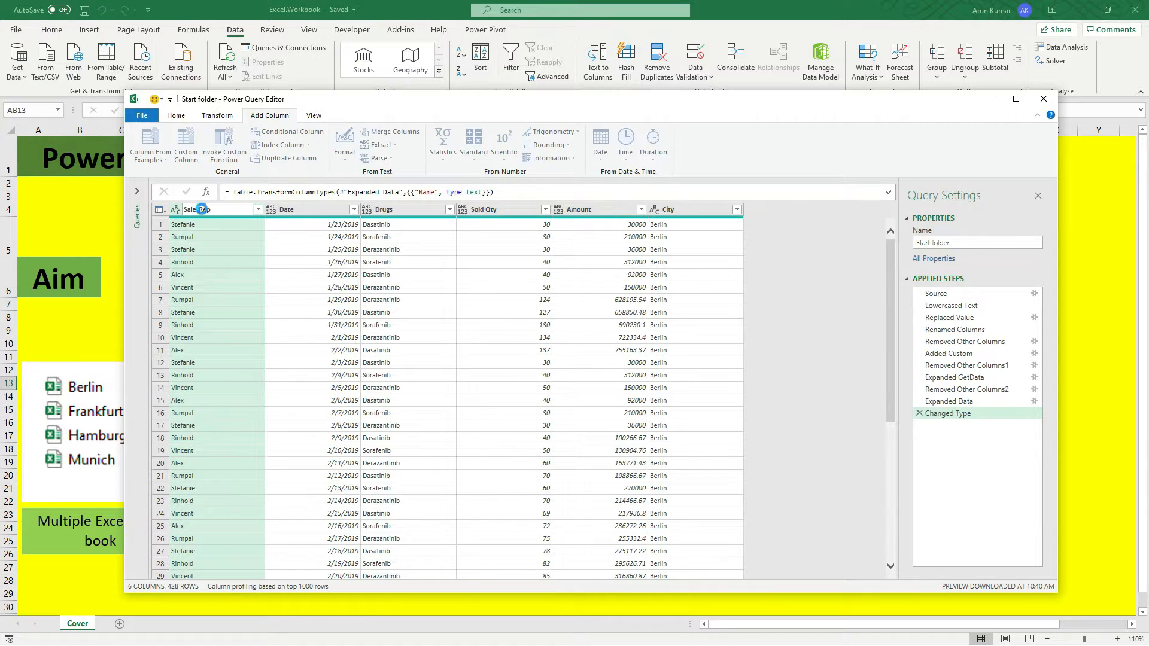
key("Return")
Set the data type of the Date column to Date and of the Drugs column to Text
left_click(270, 210)
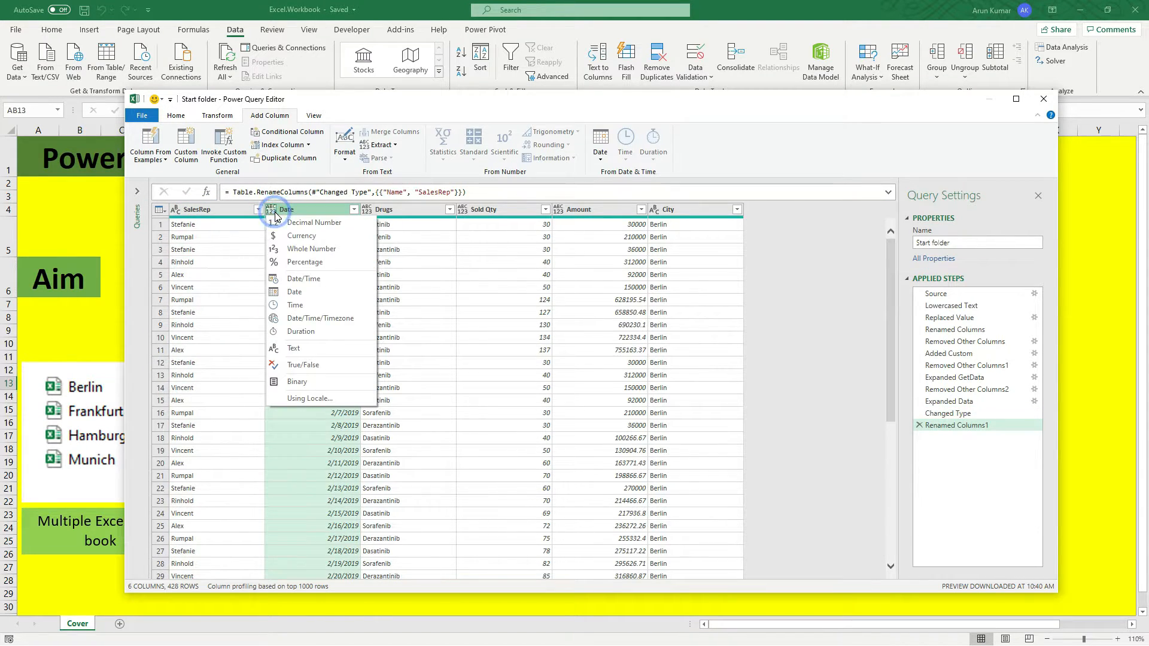
left_click(297, 292)
left_click(366, 209)
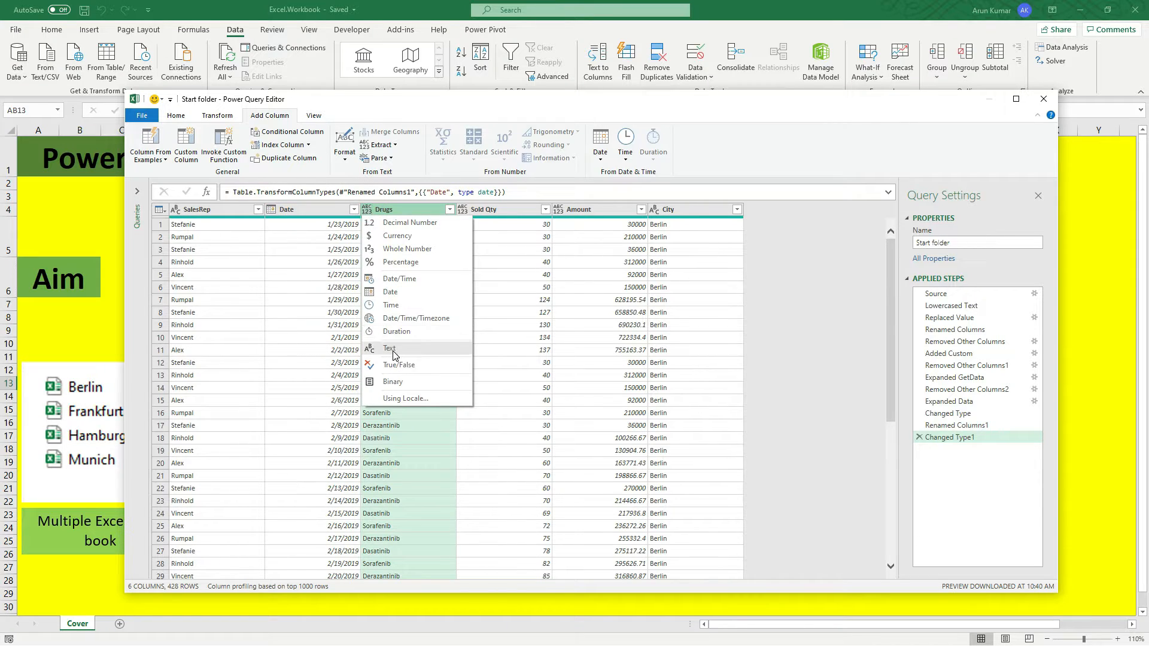
left_click(390, 349)
Rename the Drugs column to Product
double_click(393, 210)
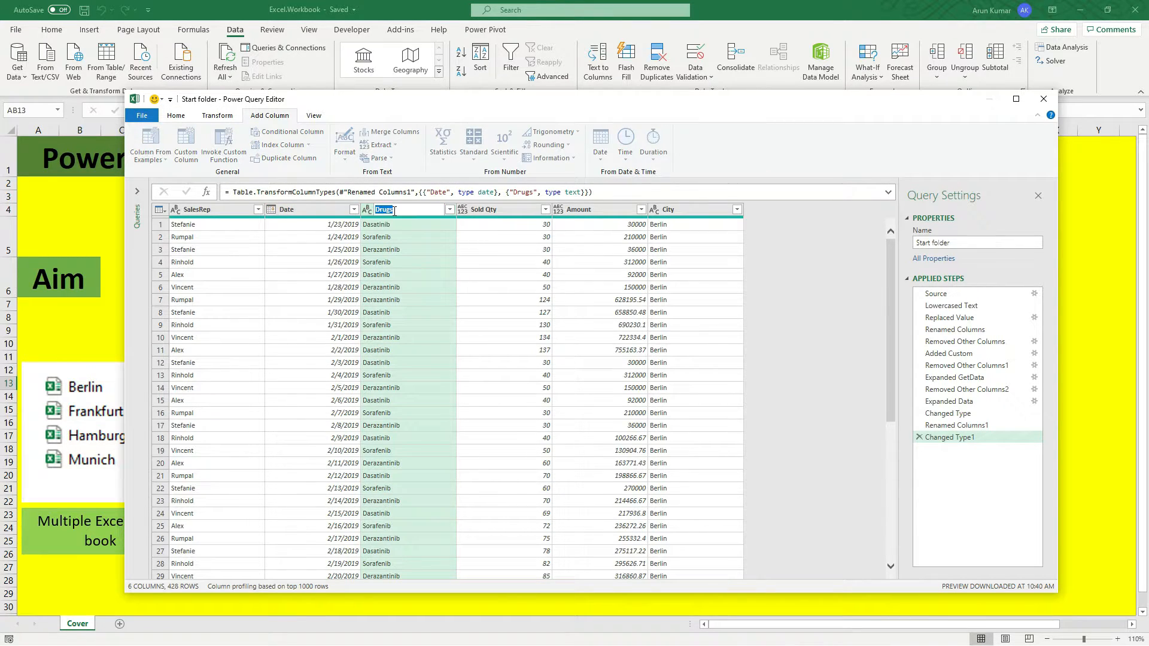
type("Product")
key("Return")
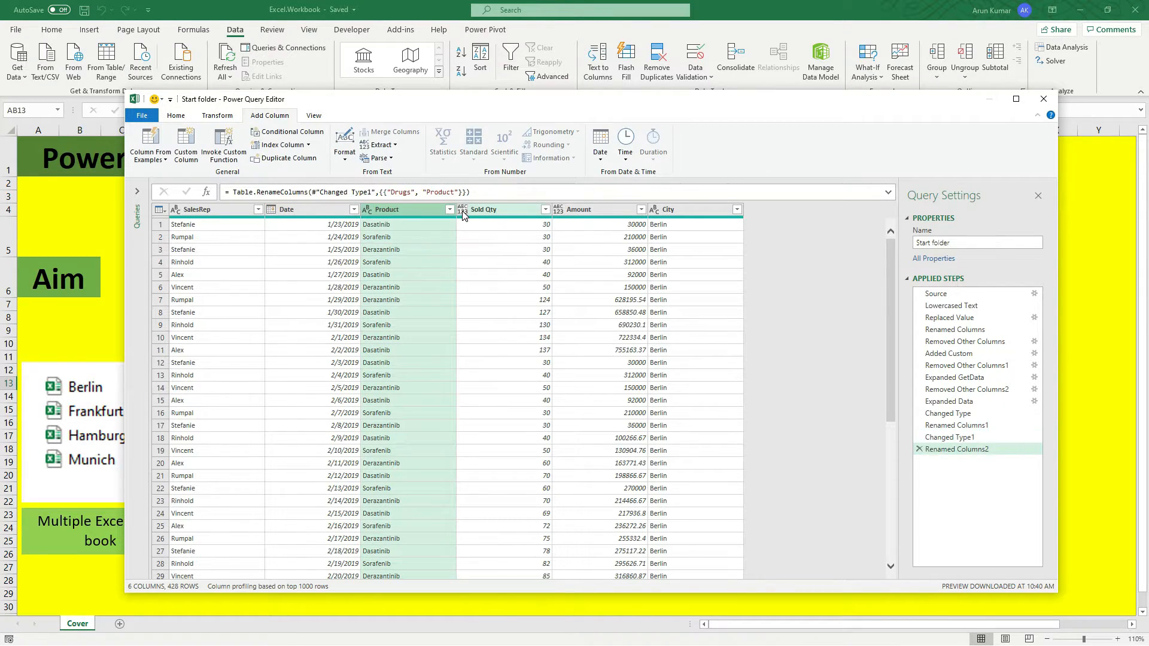
Set the data type of Sold Qty to Whole Number and of Amount to Currency
left_click(462, 210)
left_click(490, 249)
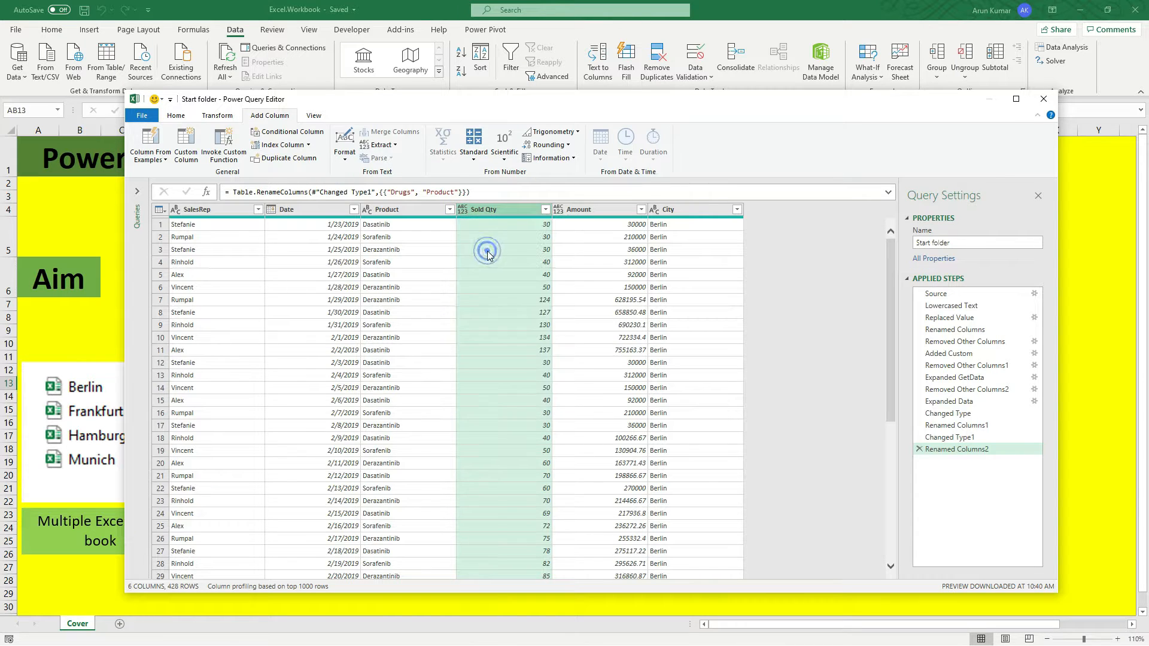
left_click(558, 209)
left_click(581, 236)
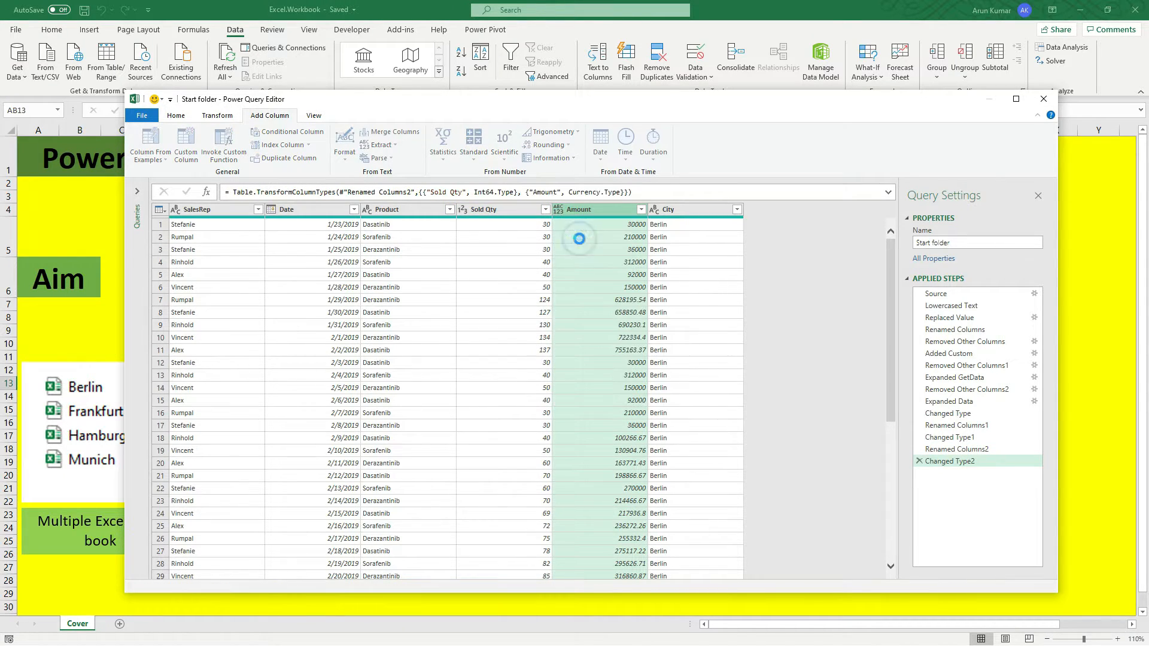
Set the City column's data type to Text and load the query as a table on a new worksheet
left_click(656, 210)
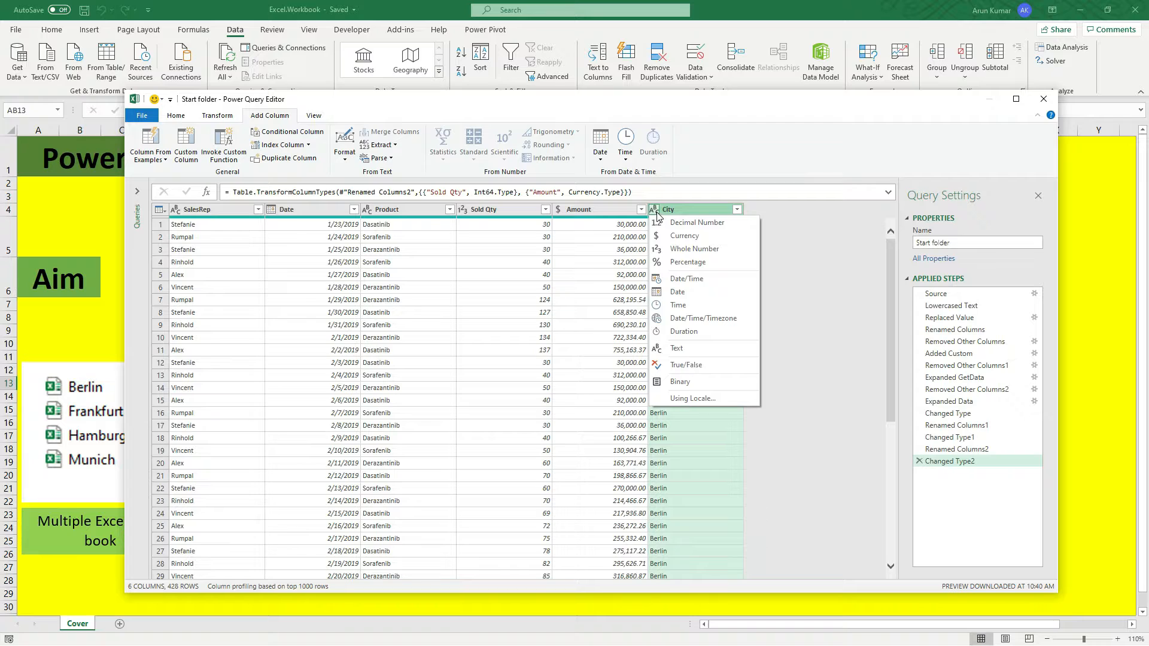
left_click(677, 349)
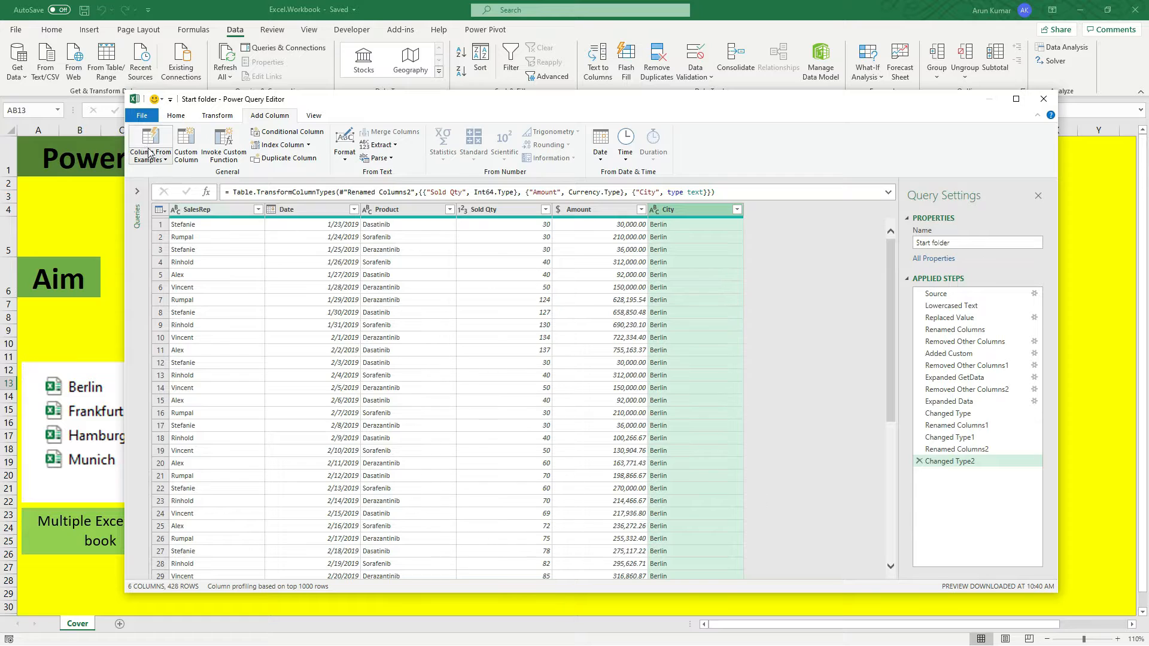
left_click(174, 117)
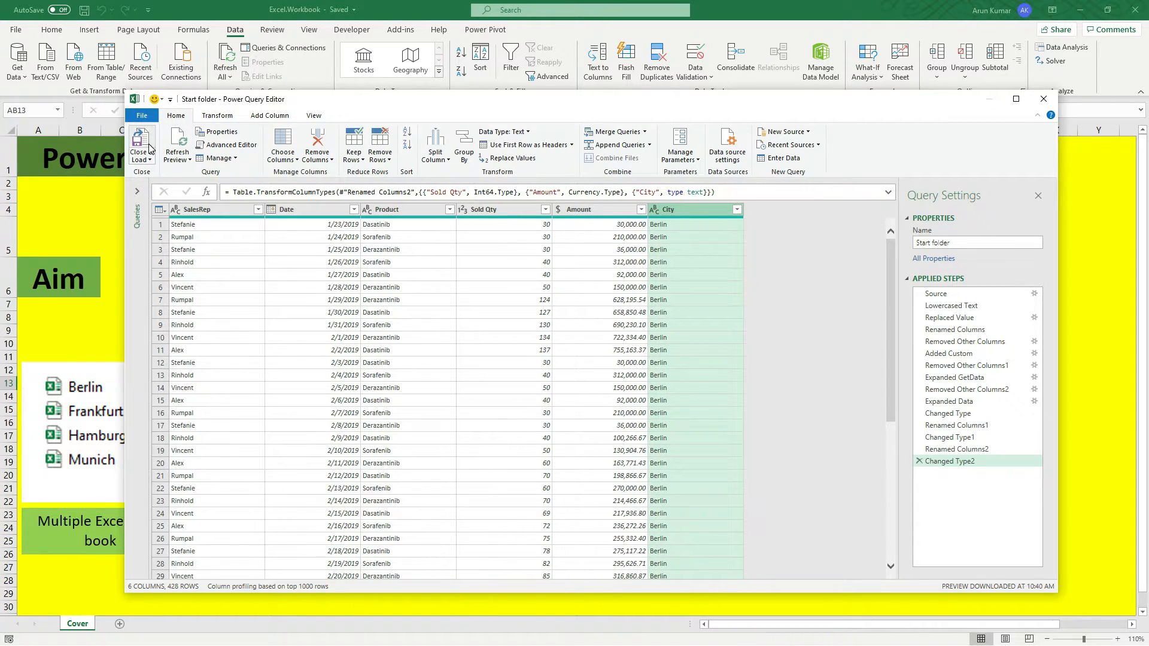
left_click(151, 165)
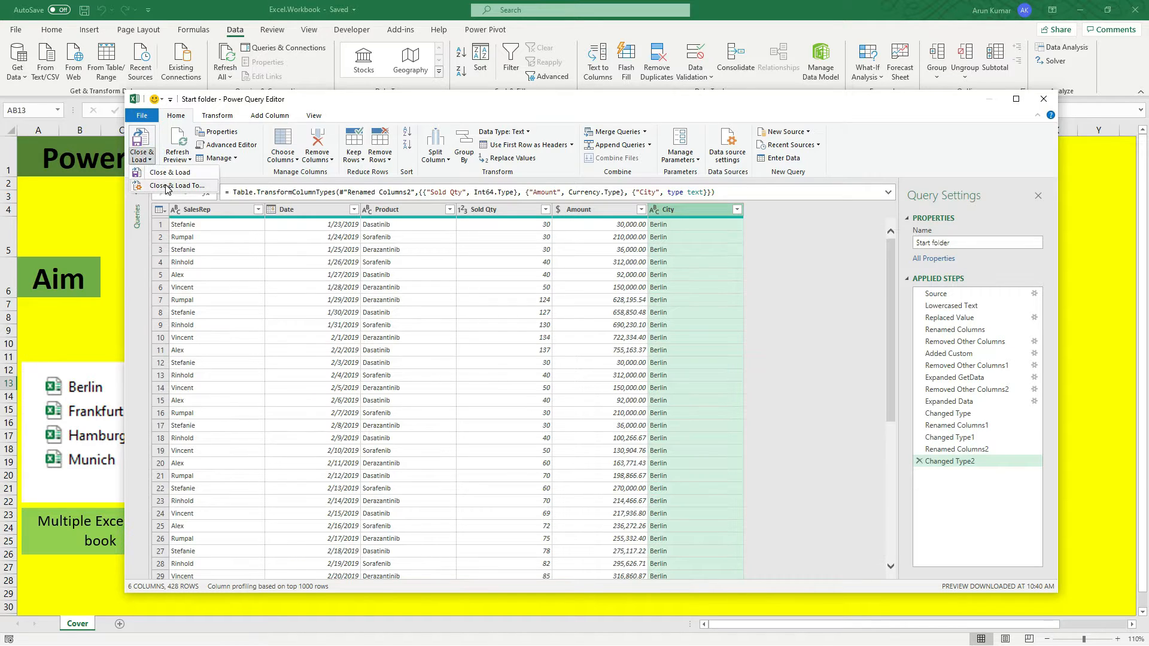
left_click(165, 189)
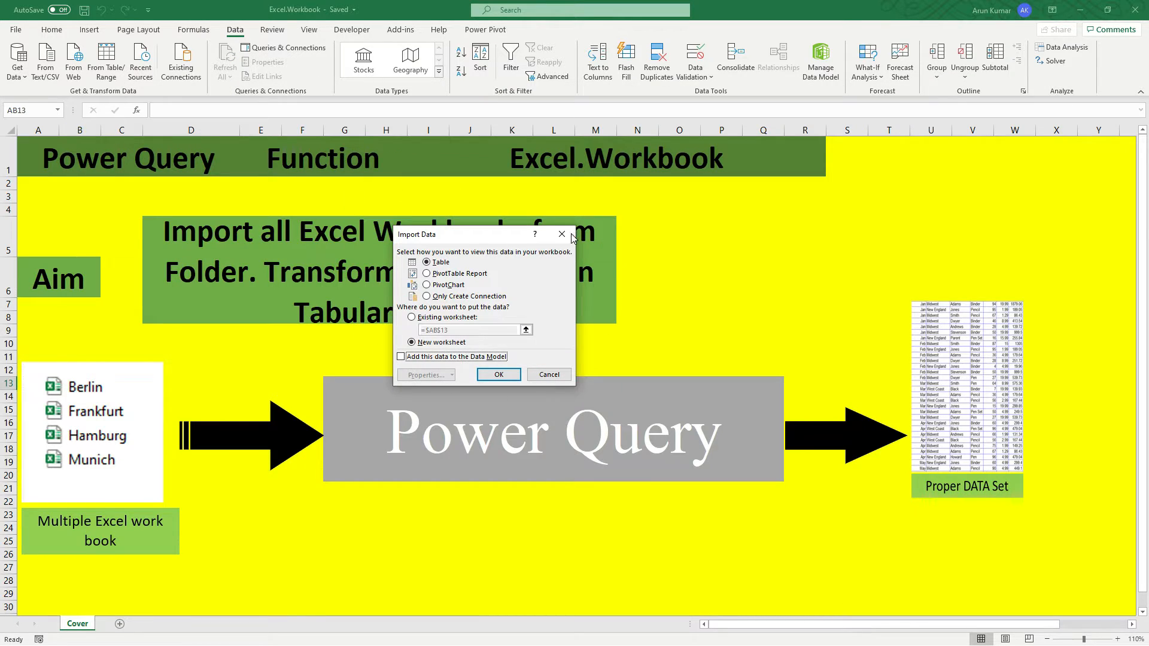
left_click(426, 267)
left_click(499, 376)
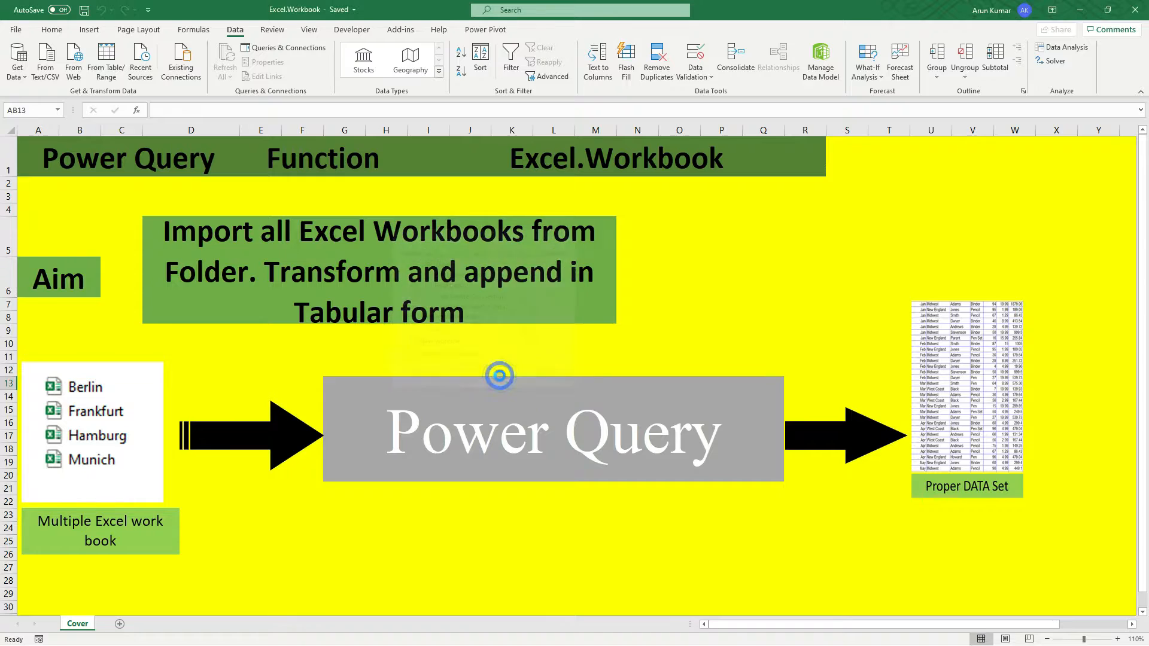
Examine the loaded table's Start folder query details and its table name
left_click(177, 357)
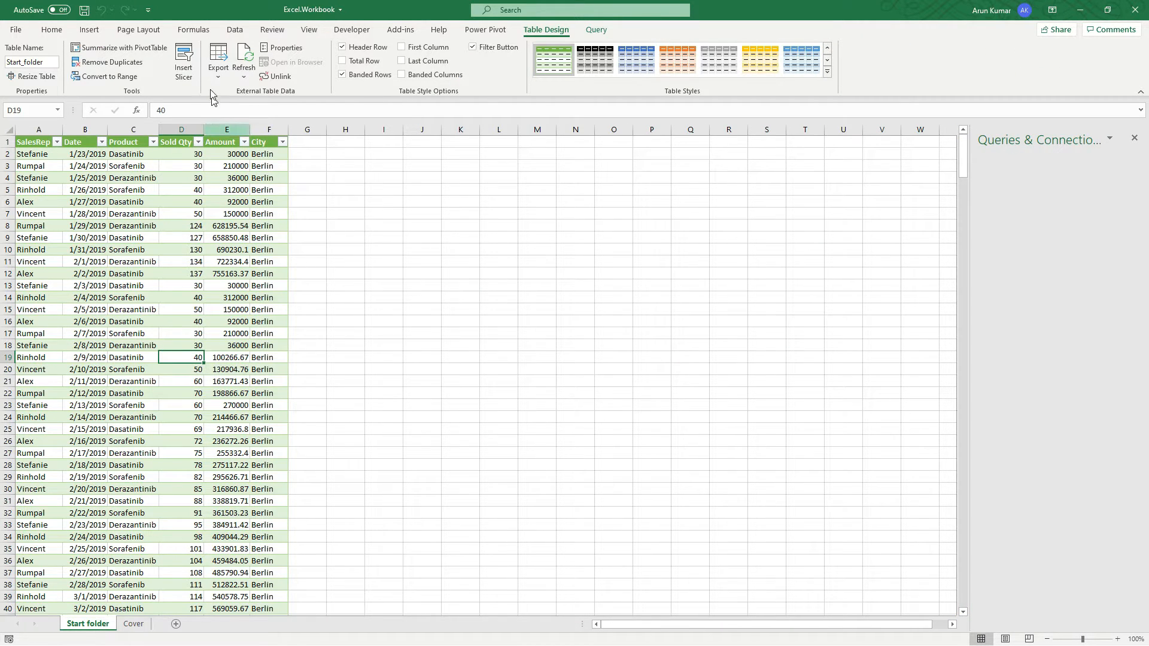
left_click(234, 30)
left_click(298, 48)
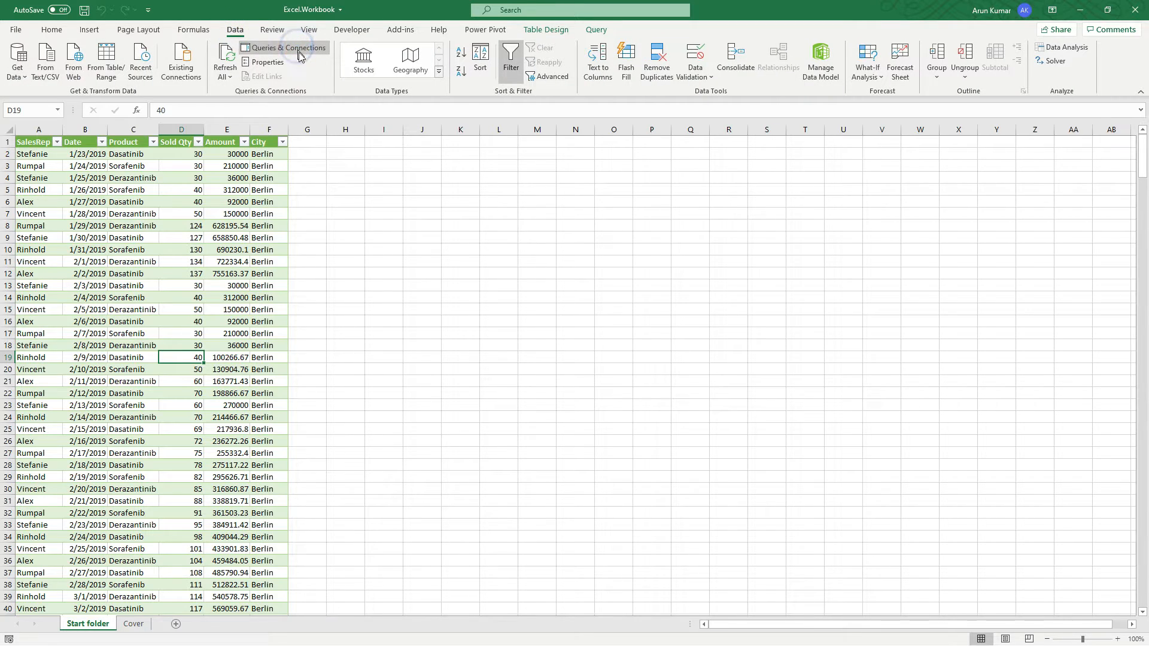
left_click(299, 48)
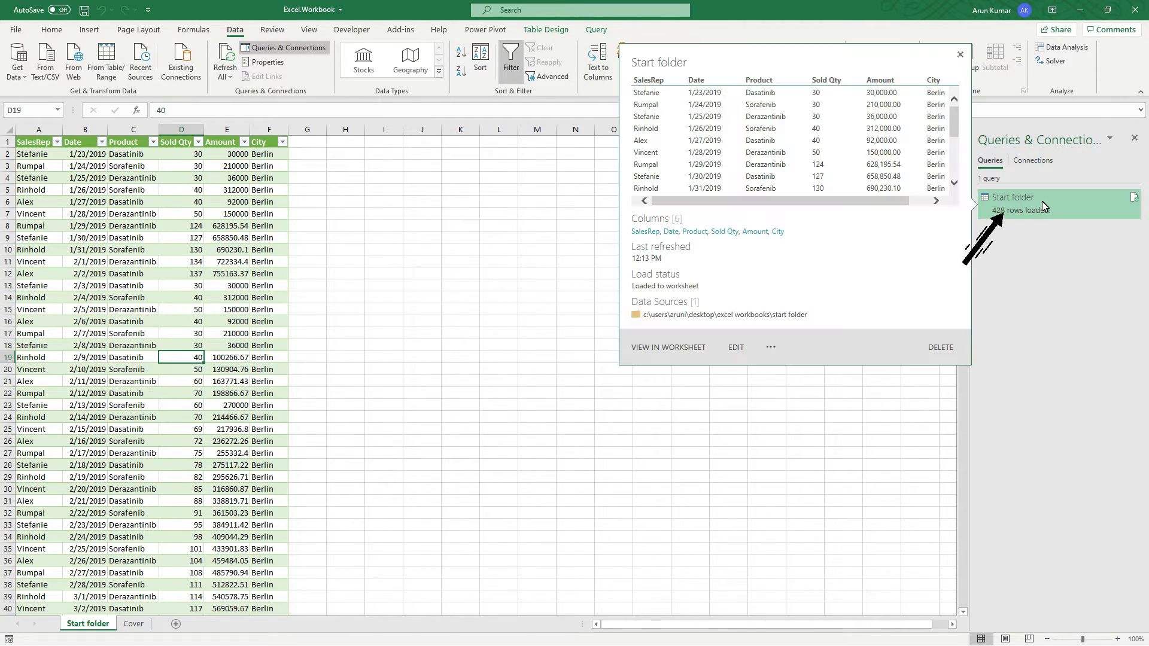
left_click(555, 30)
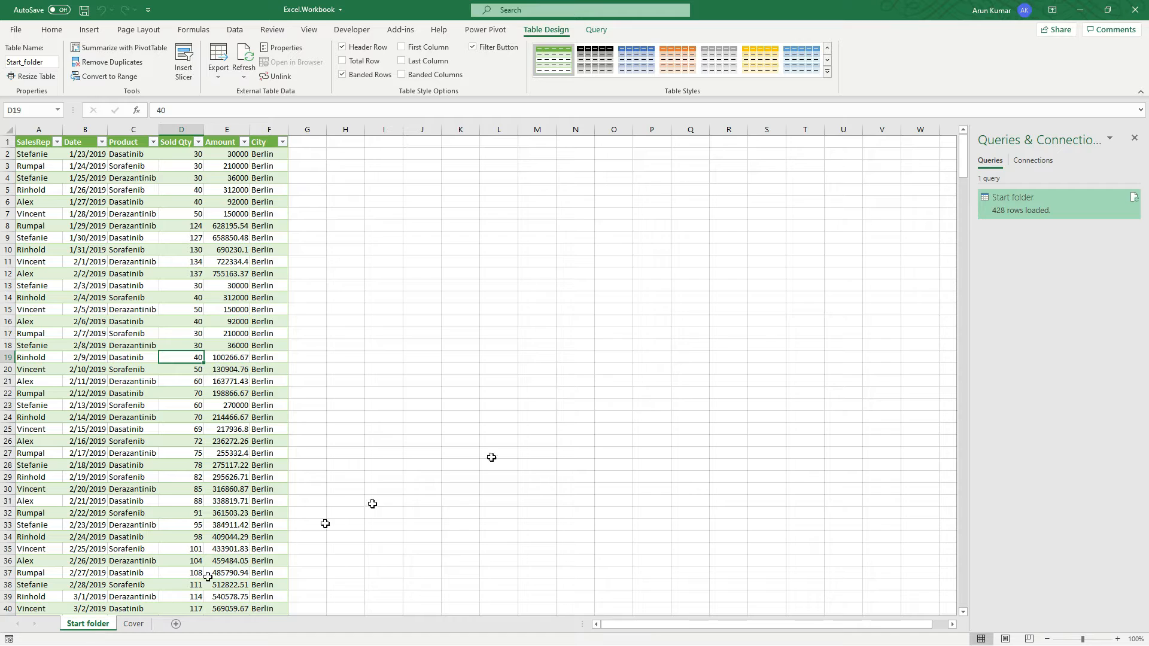
mouse_move(1000, 203)
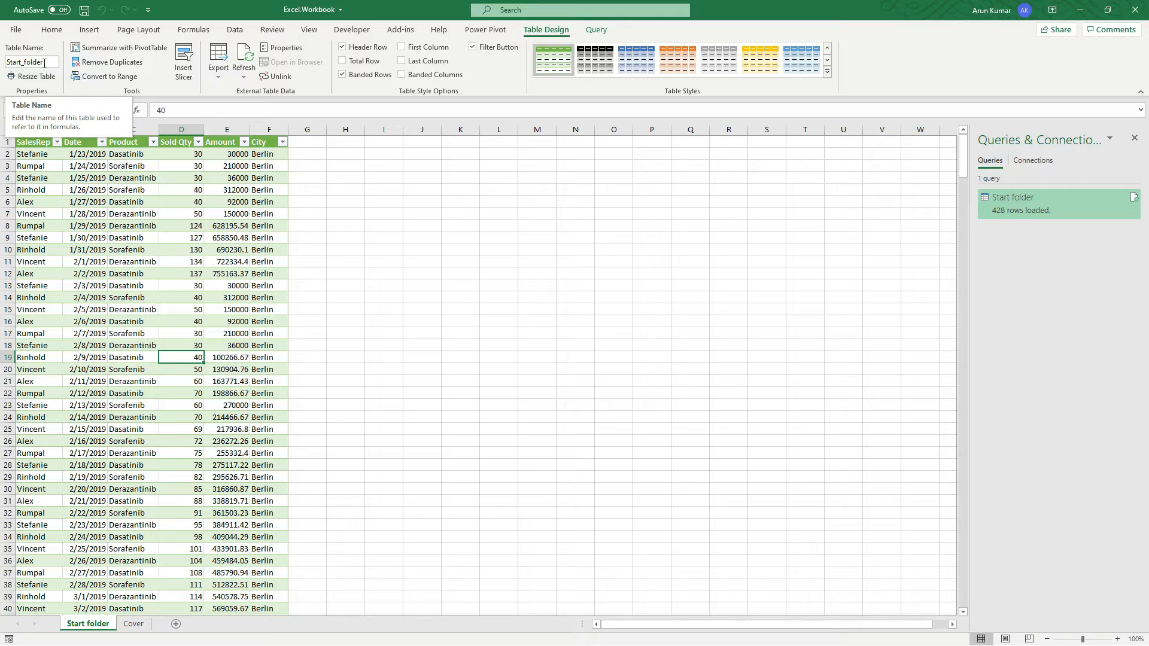
Create a PivotTable from the Start_folder table on a new worksheet
left_click(112, 286)
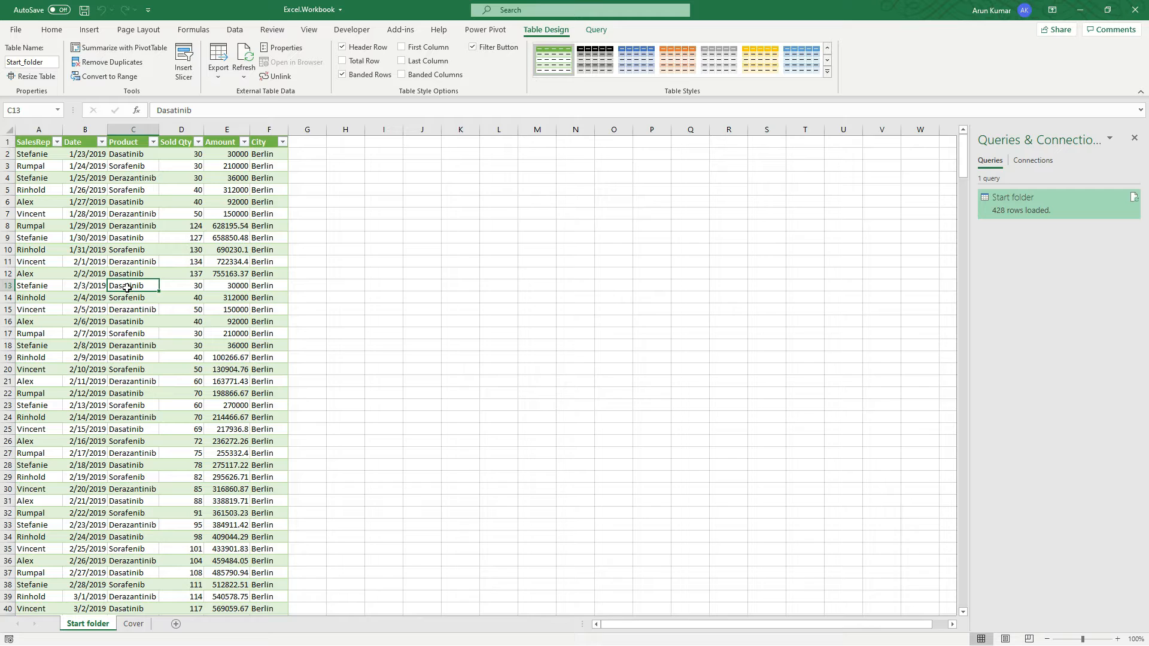
left_click(90, 30)
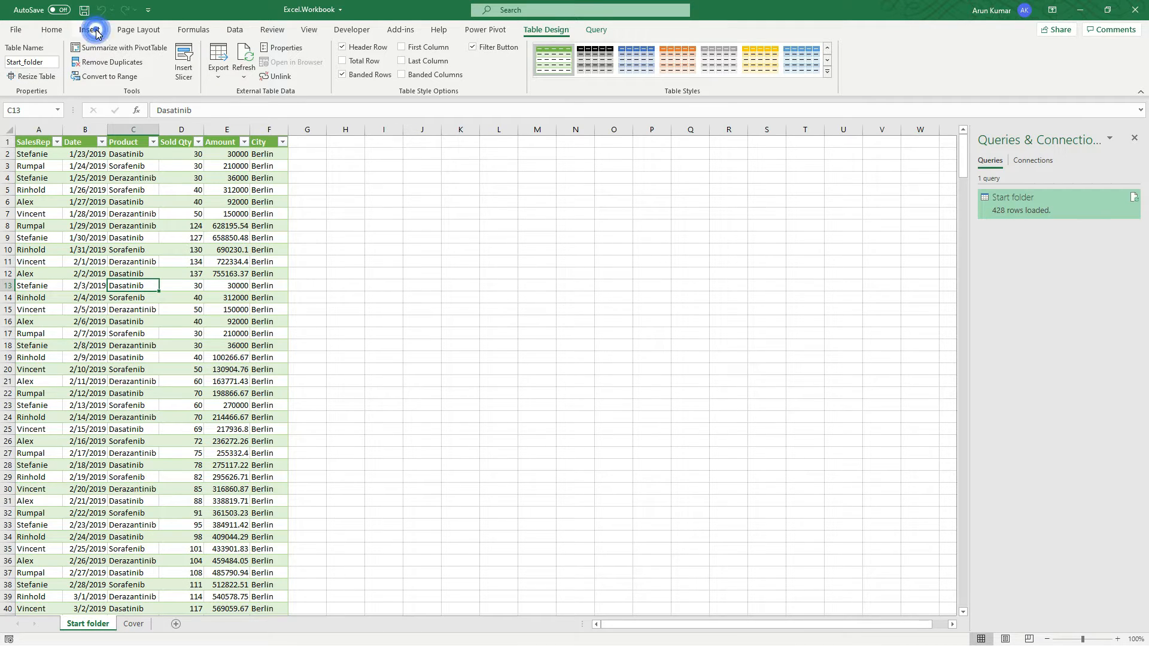
left_click(18, 62)
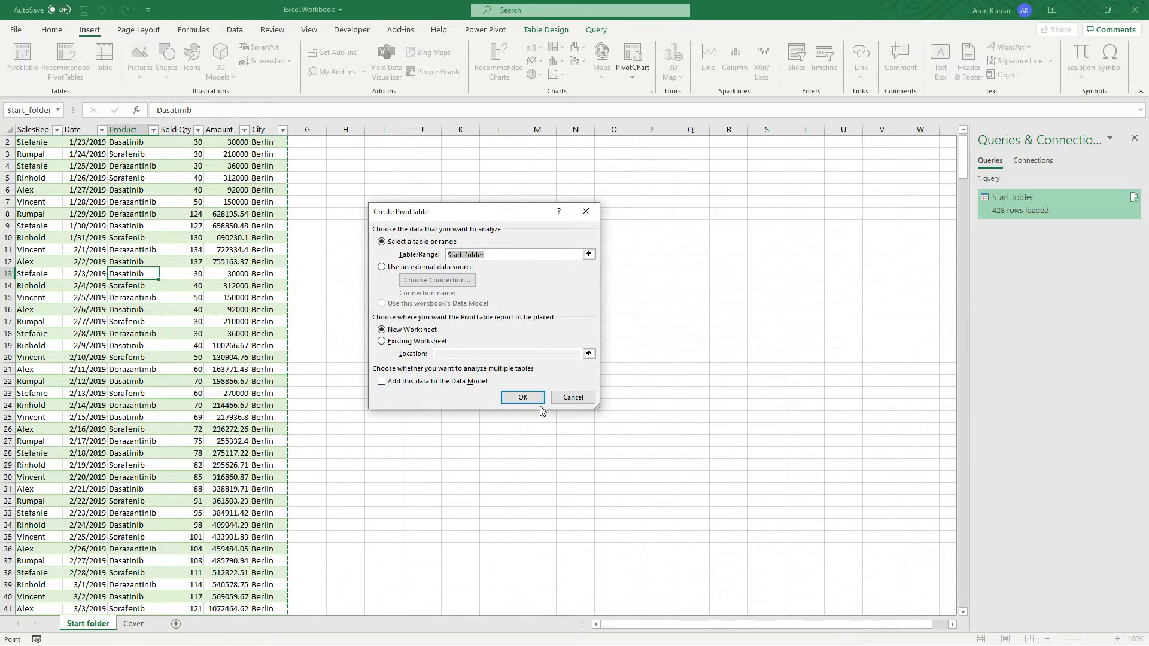
left_click(523, 399)
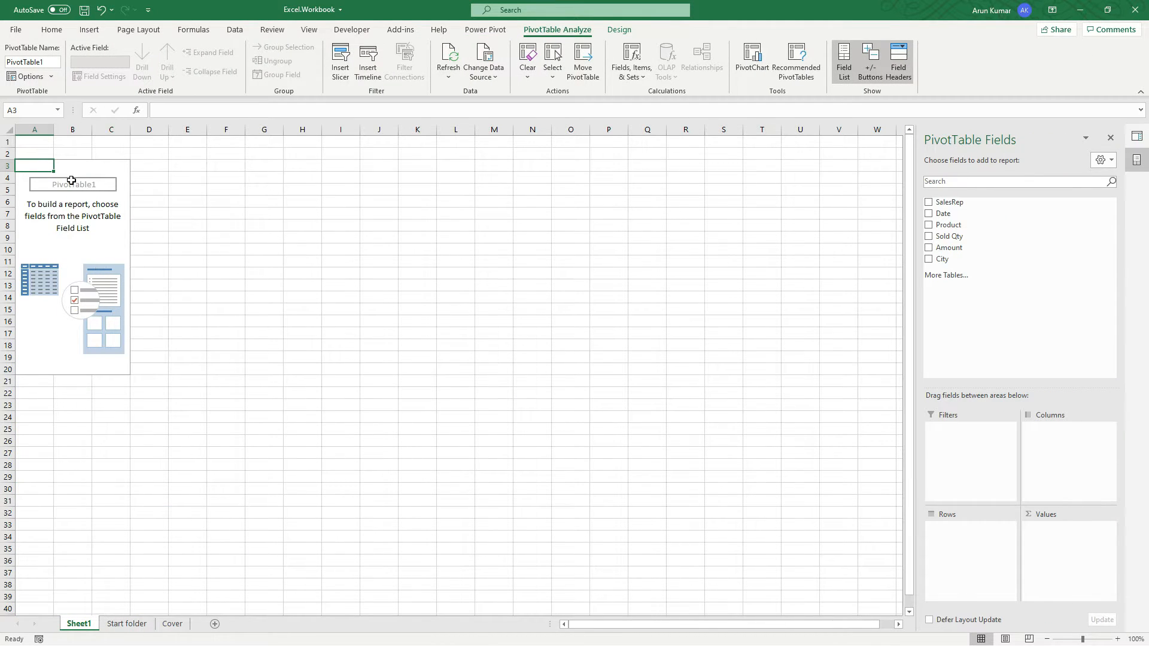
Rename the PivotTable's worksheet as PTR
double_click(79, 624)
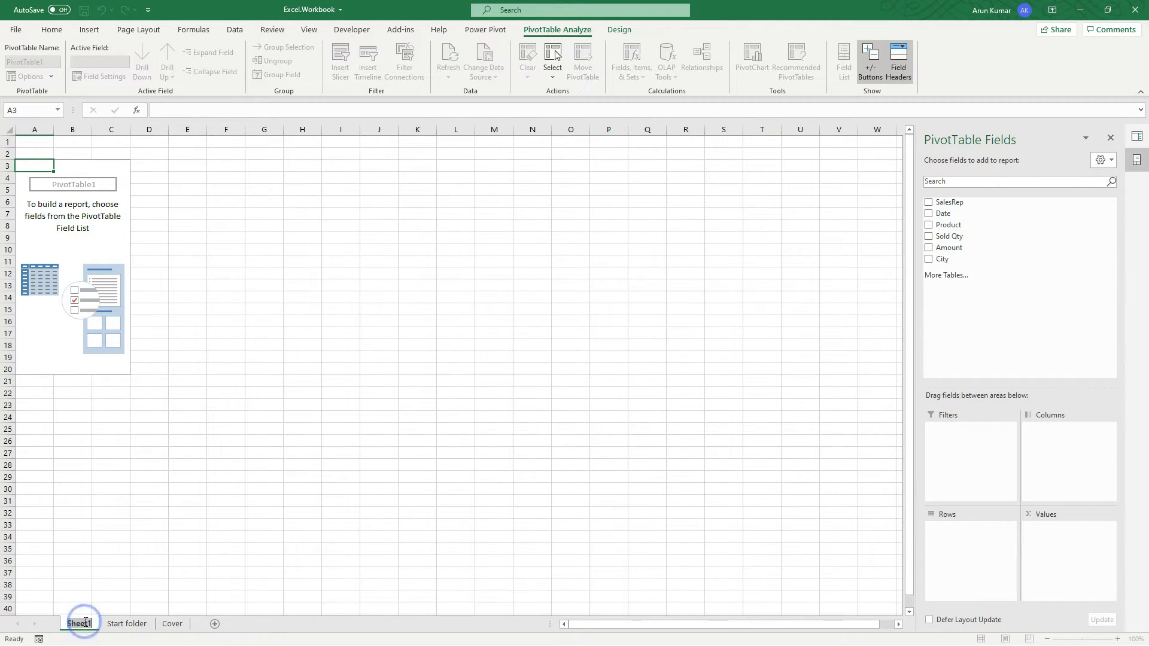
type("P")
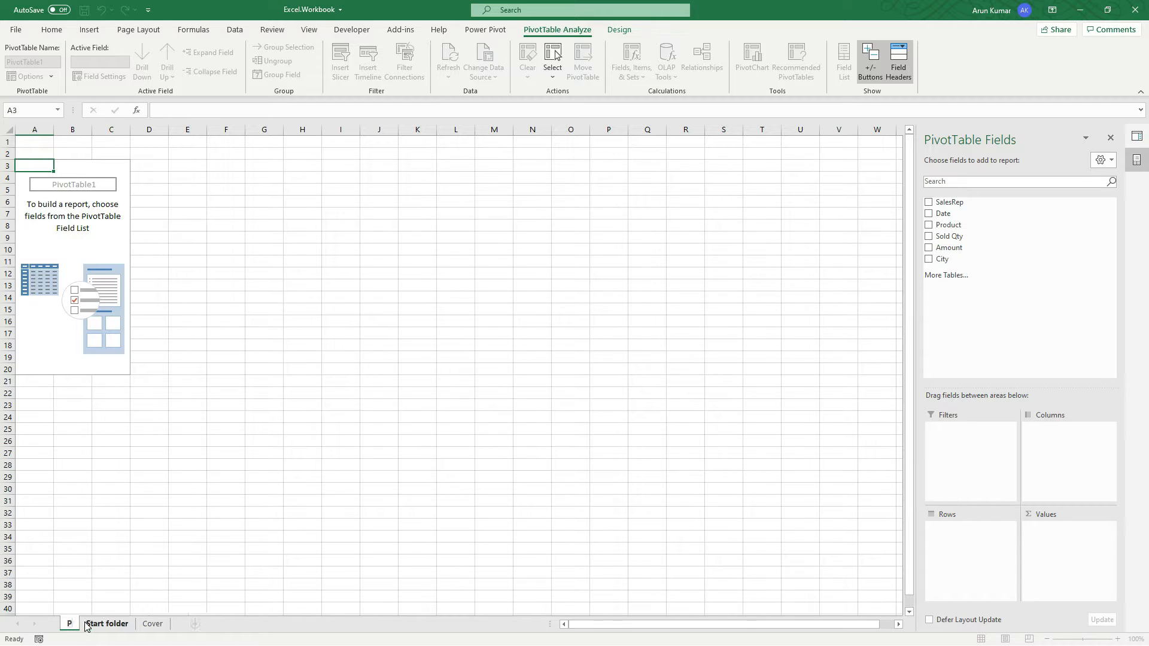
type("TR")
left_click(78, 216)
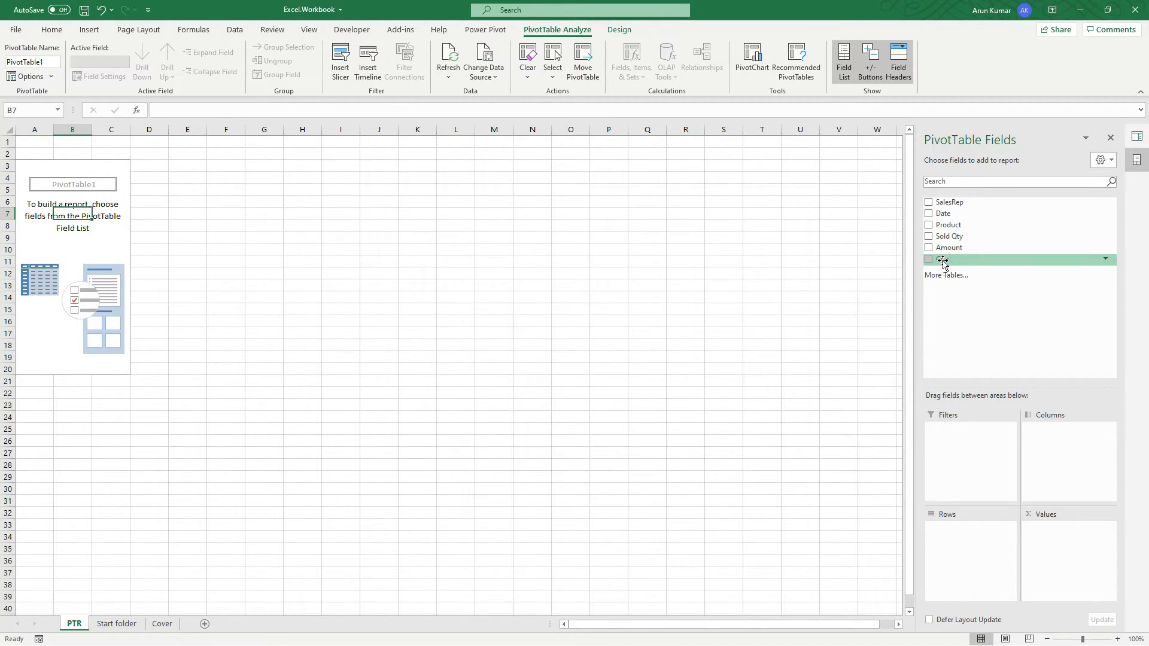
Add City to the PivotTable's rows and Amount to its values, and show the report in tabular form
left_click_drag(943, 263, 960, 541)
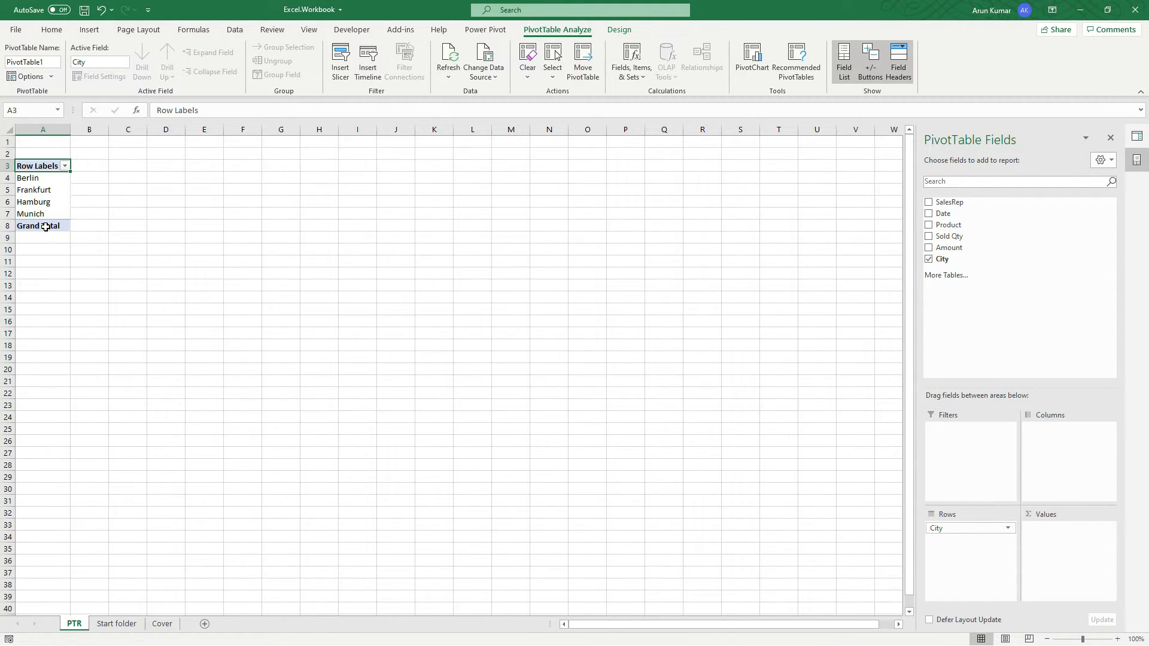
left_click_drag(948, 248, 1047, 538)
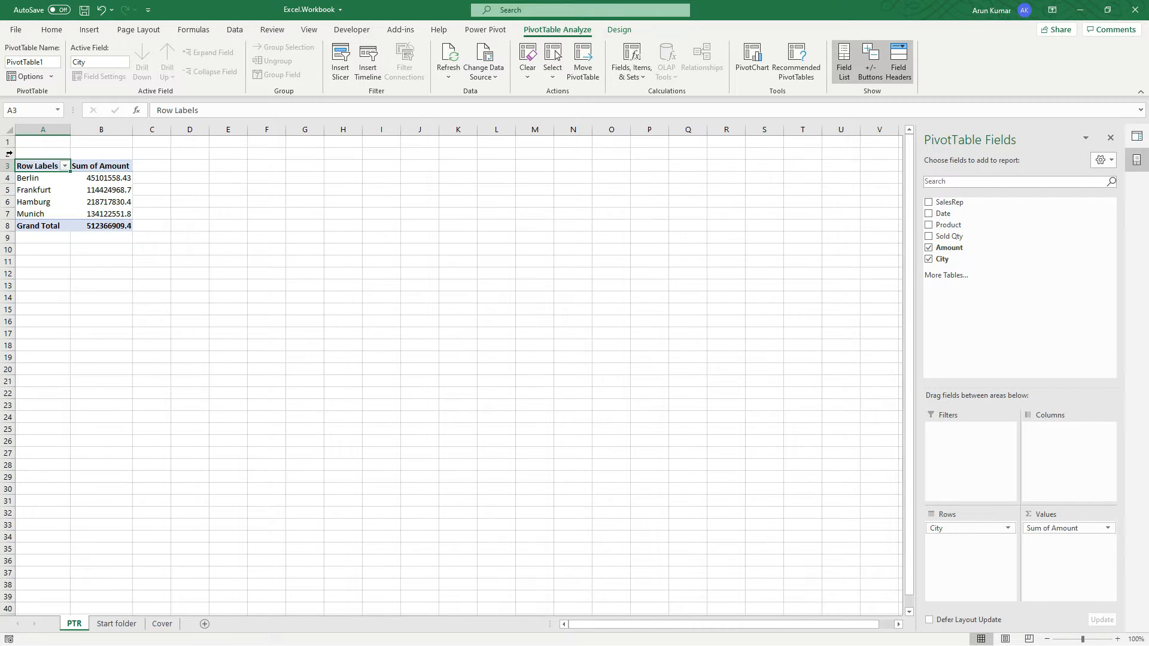
left_click(618, 31)
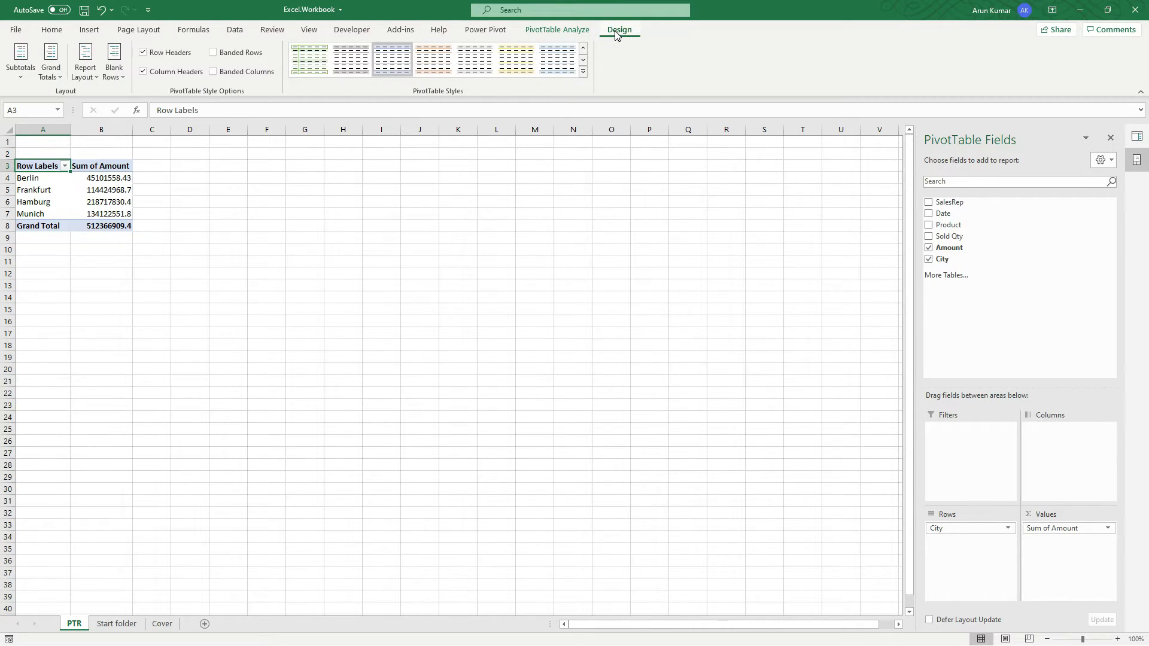
left_click(85, 65)
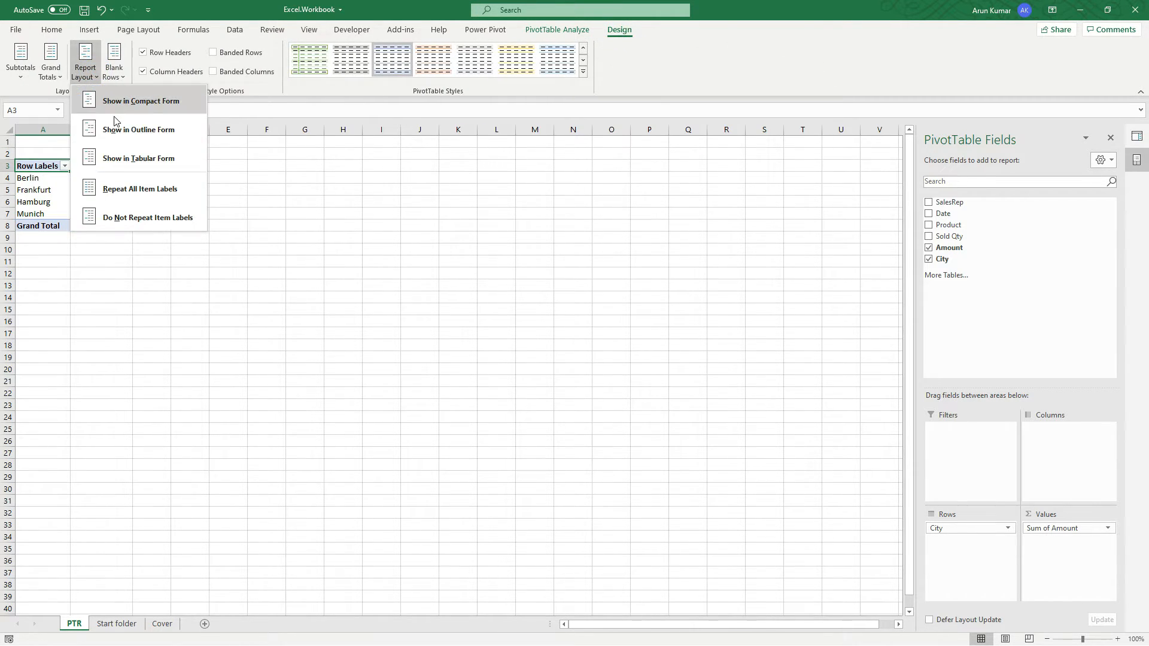
left_click(121, 161)
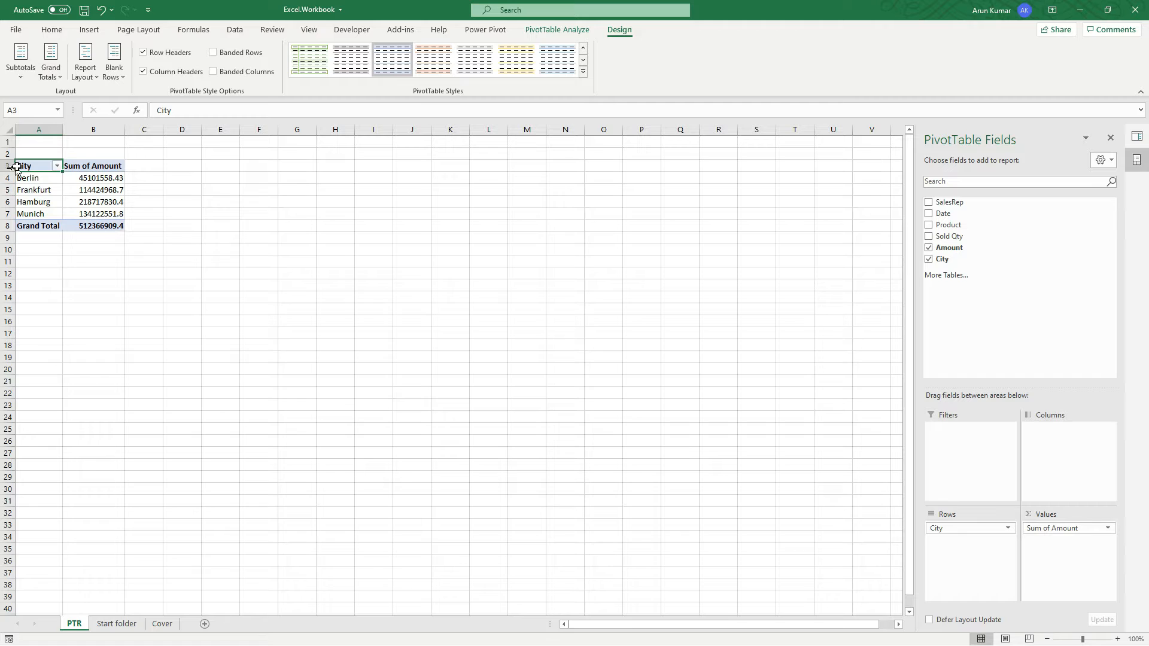
Copy the whole PivotTable to cell D3 and add Product below City in the copy's rows
mouse_move(99, 202)
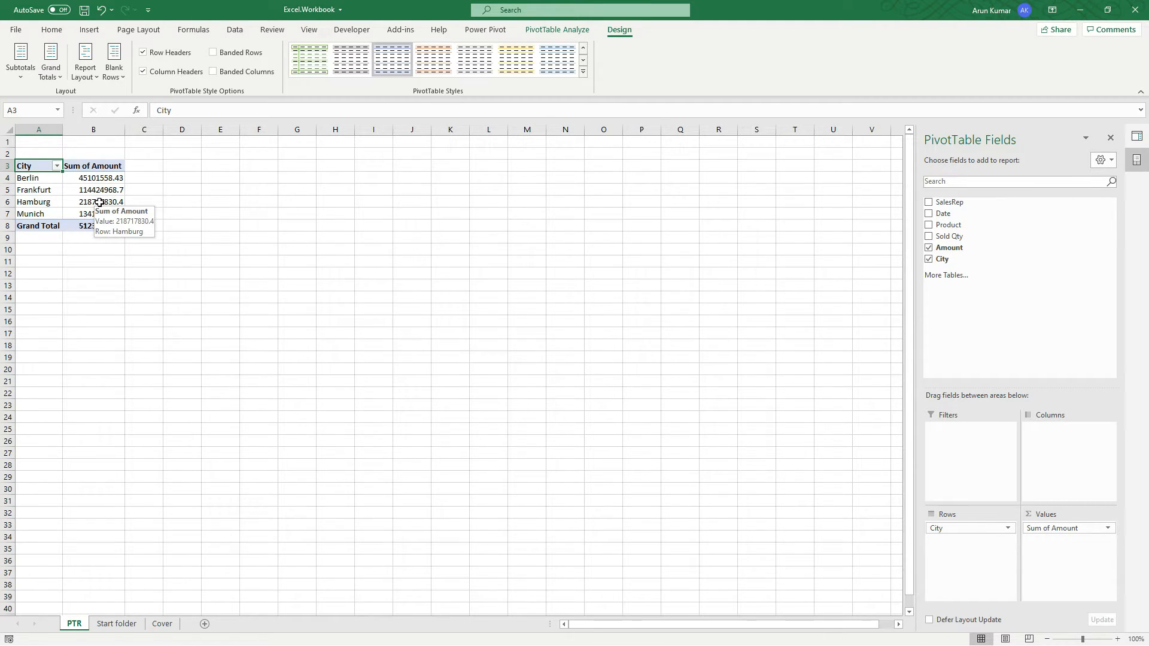
key("ctrl+asterisk")
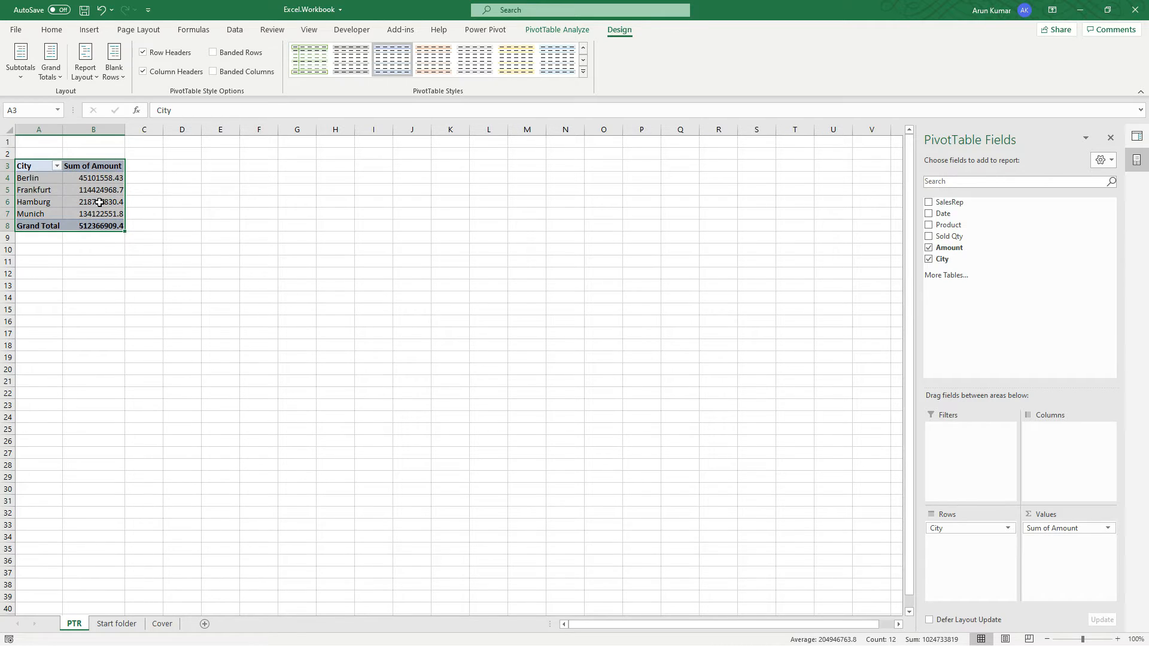
key("ctrl+c")
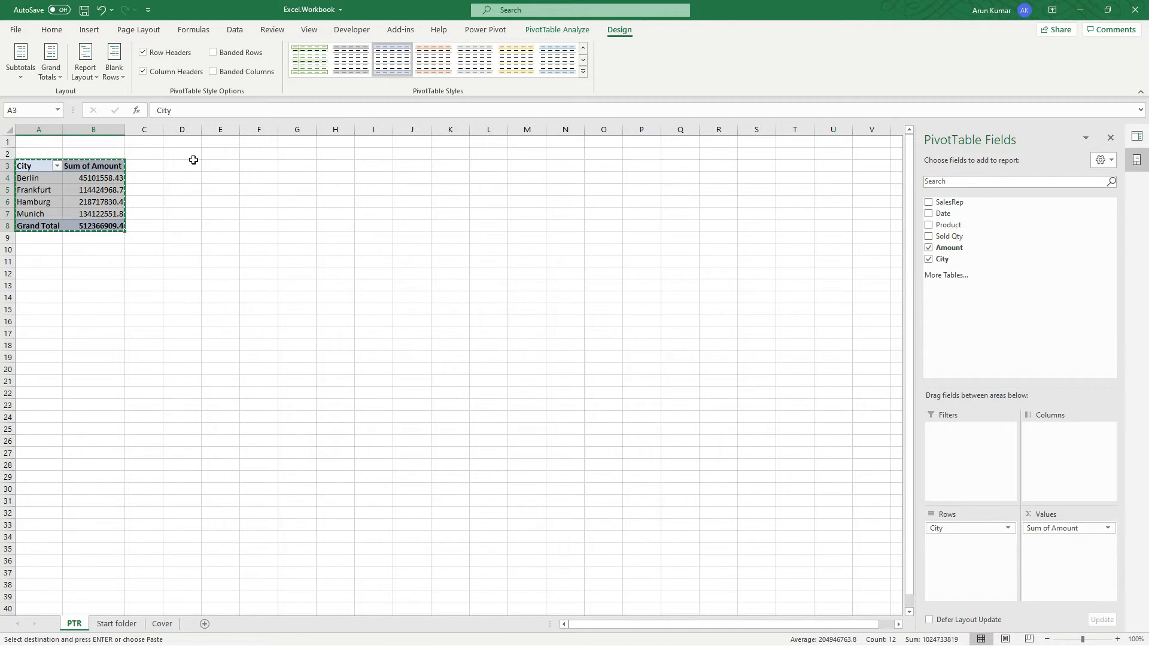
left_click(193, 163)
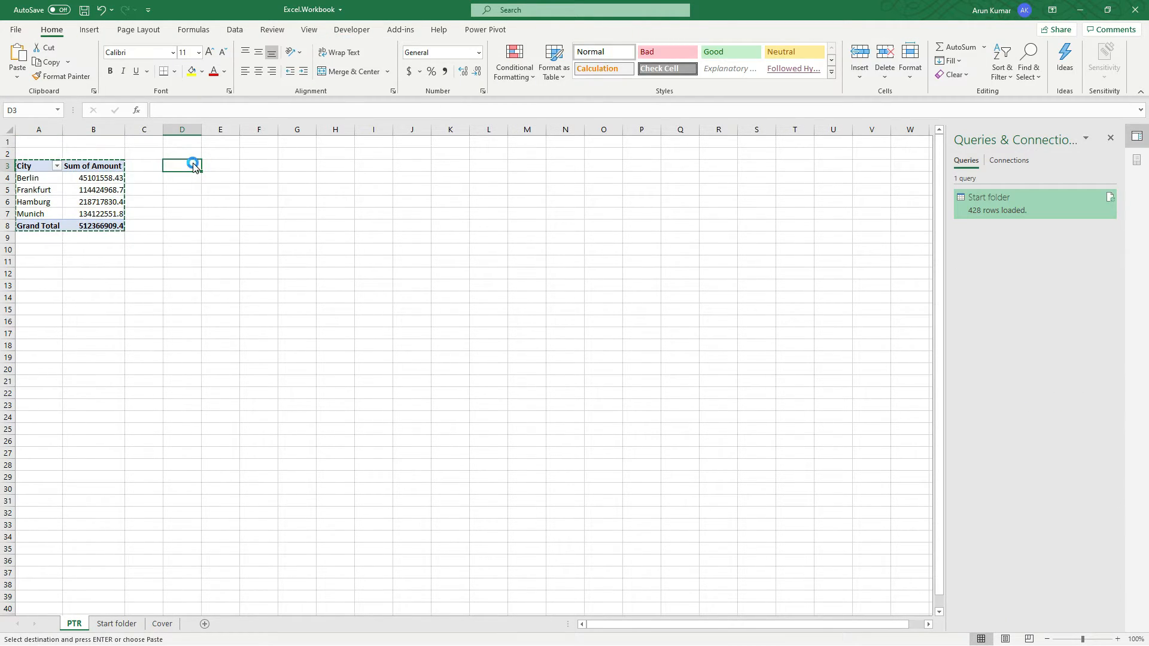
key("ctrl+v")
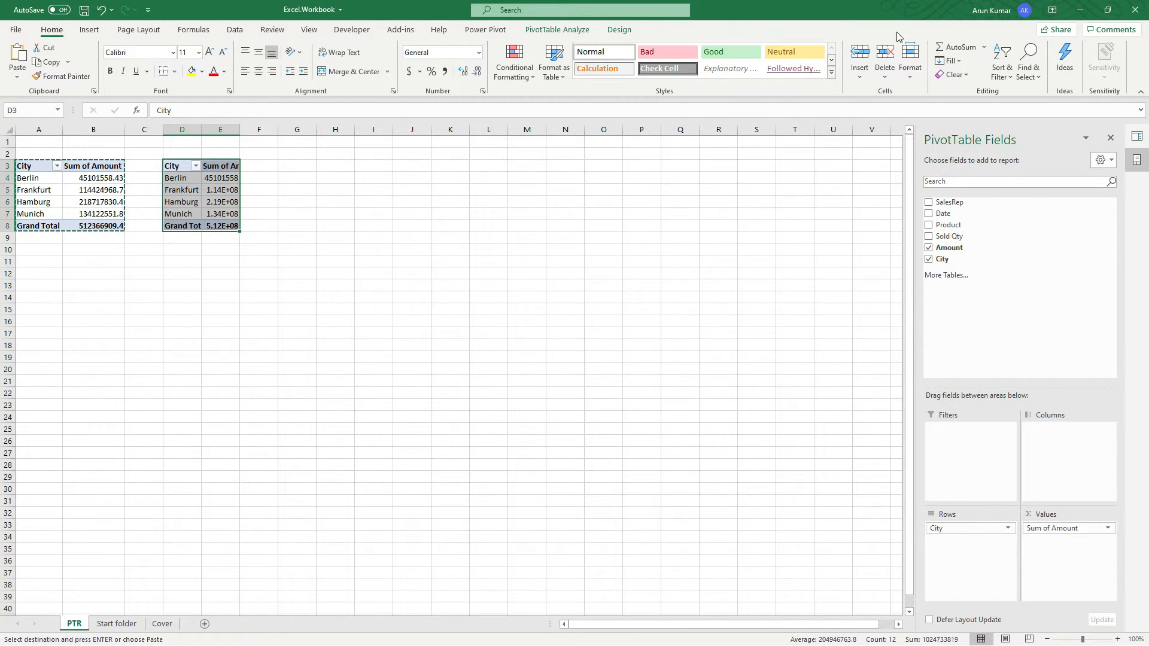
left_click_drag(950, 229, 966, 552)
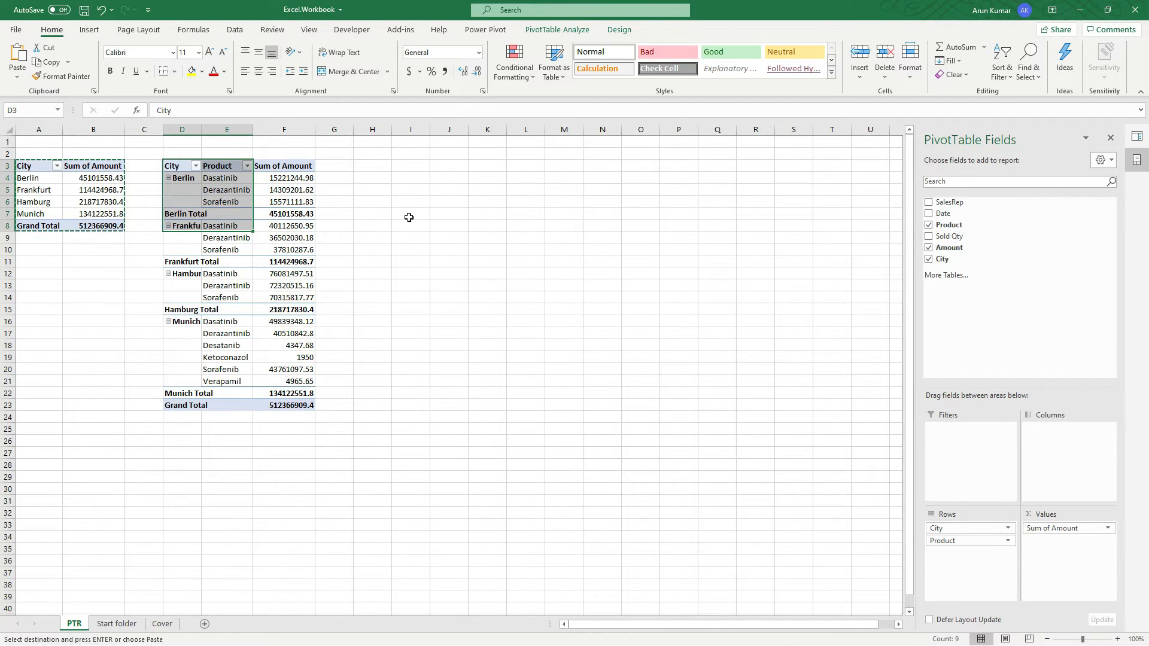
Paste another copy of the PivotTable at cell H3, with Product added to its rows and SalesRep to its columns
left_click(374, 190)
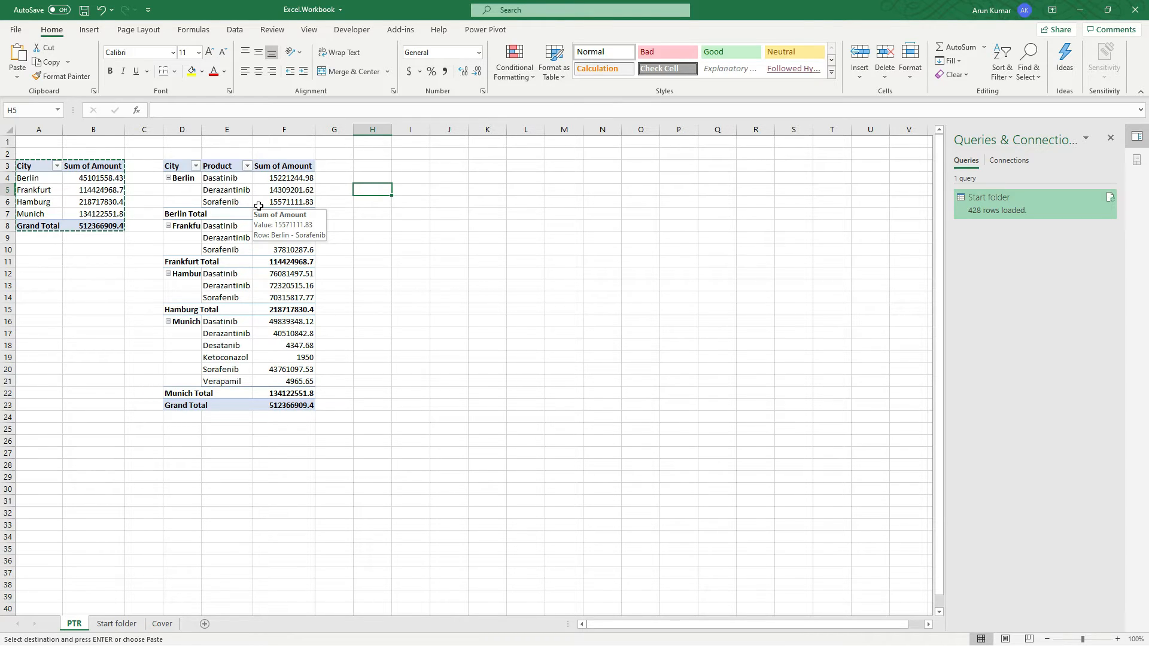
left_click(381, 168)
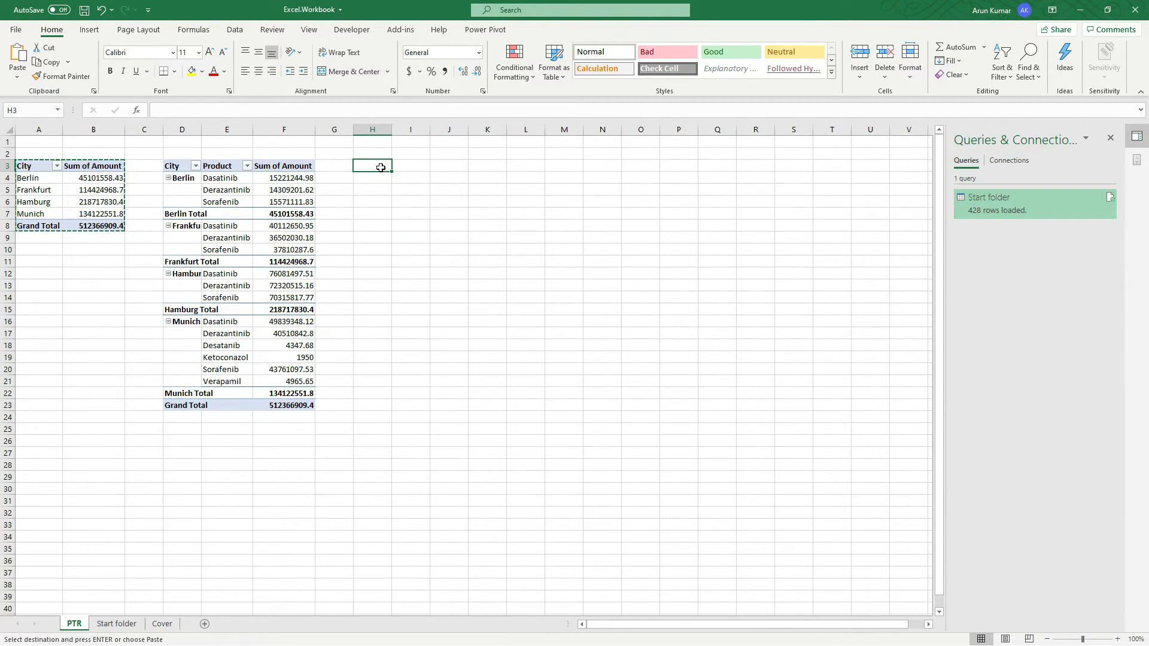
key("ctrl+v")
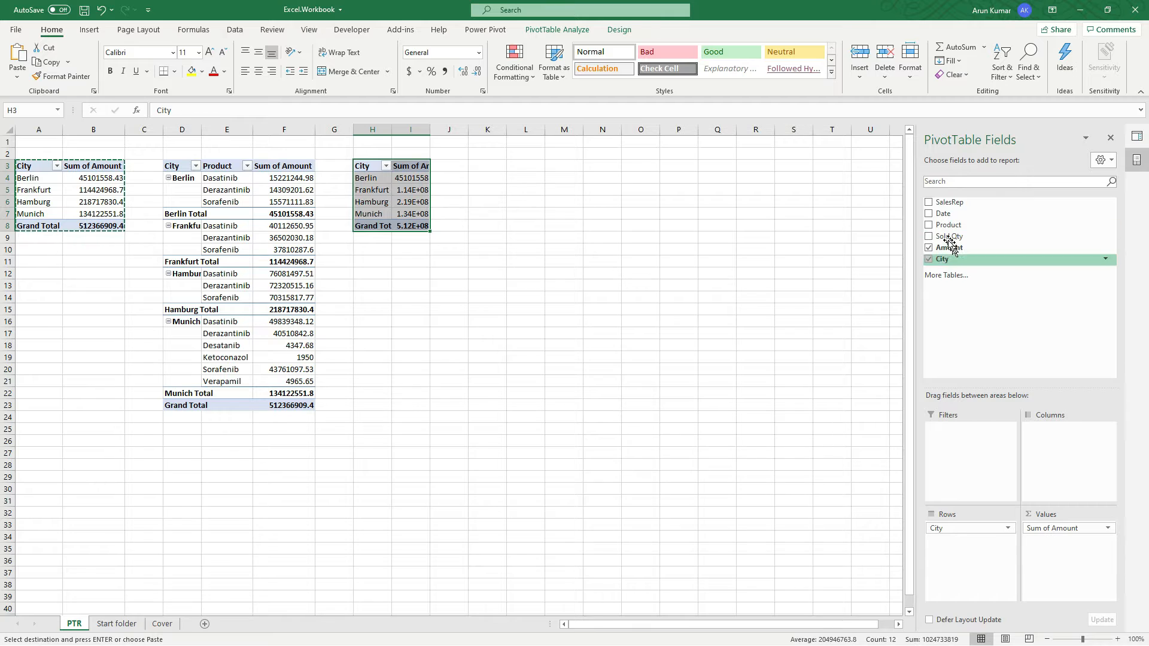
left_click_drag(949, 225, 957, 542)
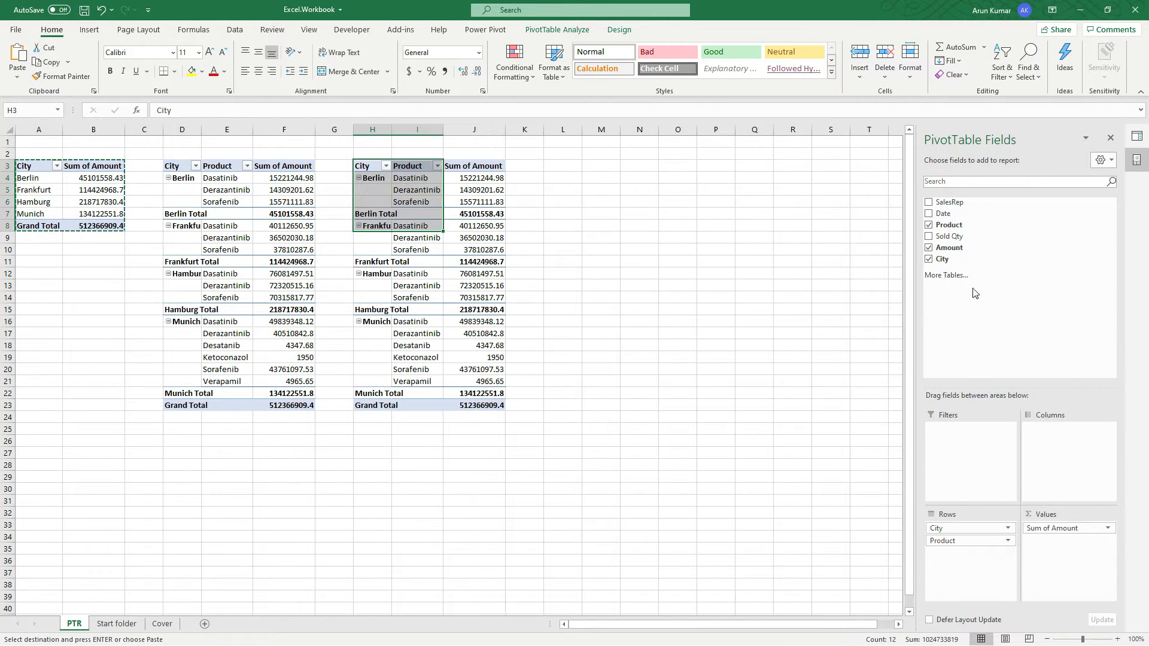
left_click_drag(949, 202, 1075, 446)
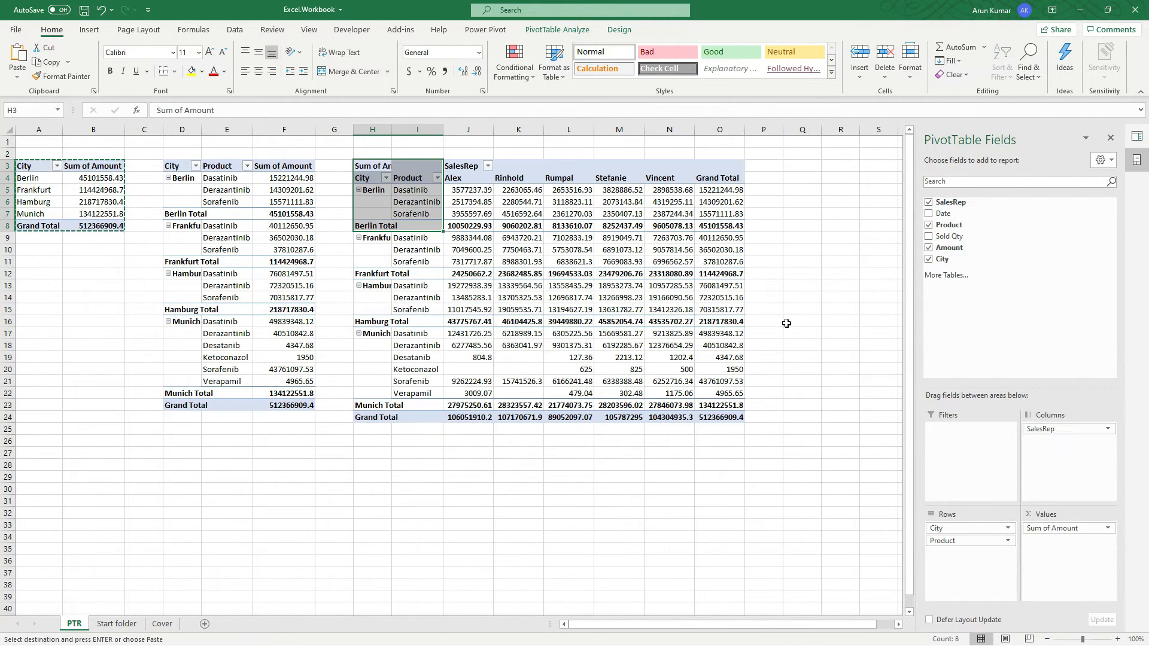
left_click(760, 453)
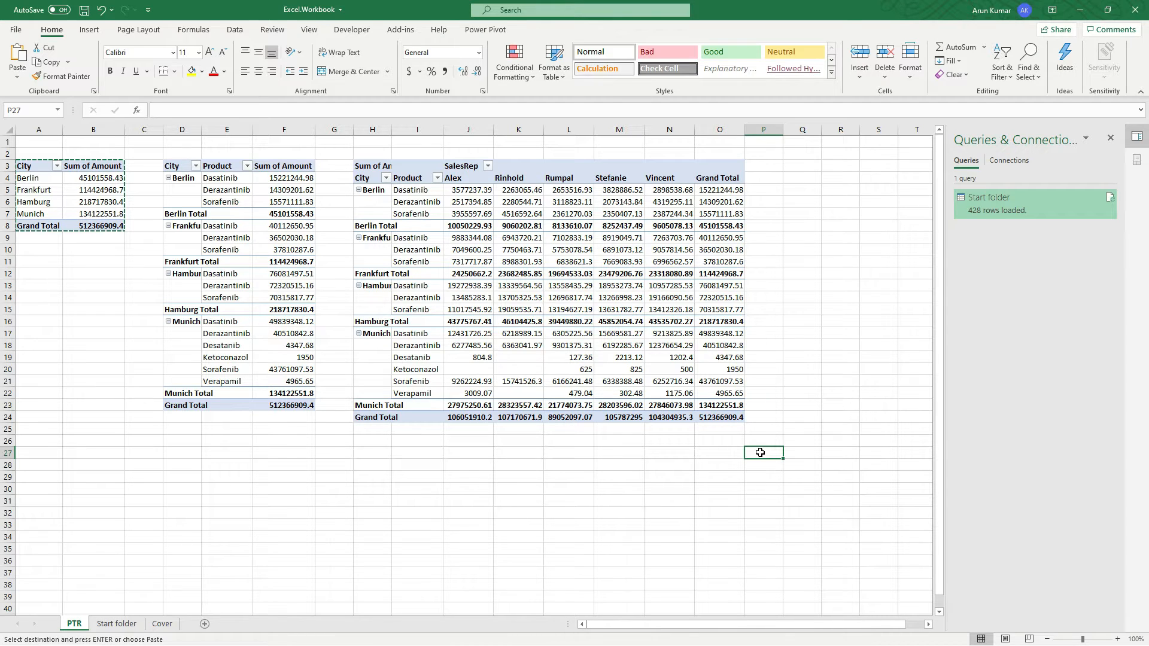
Switch to File Explorer and move the Bonn workbook into Start folder, then return to the Excel workbook
key("alt+Tab")
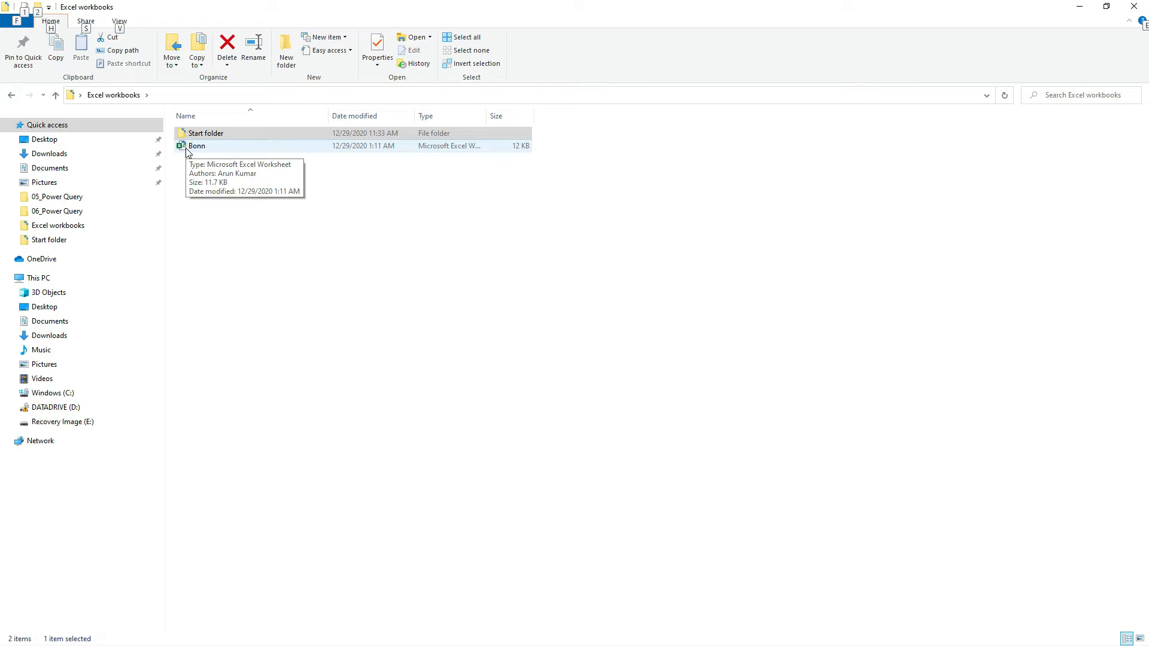
left_click_drag(187, 150, 199, 138)
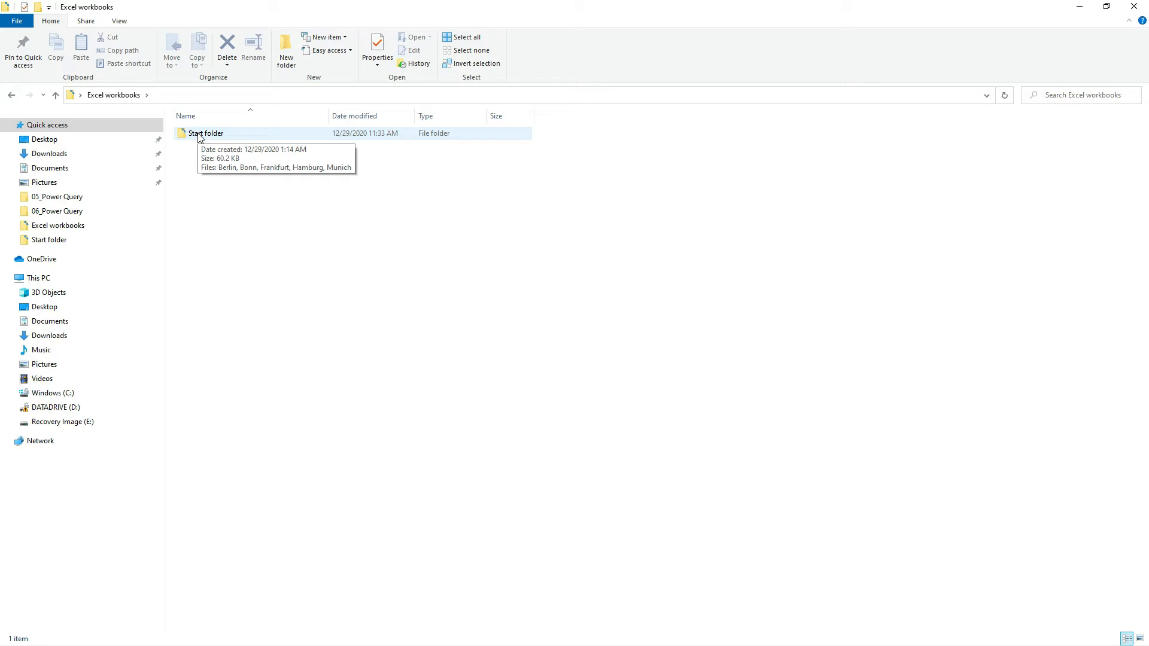
left_click(1079, 8)
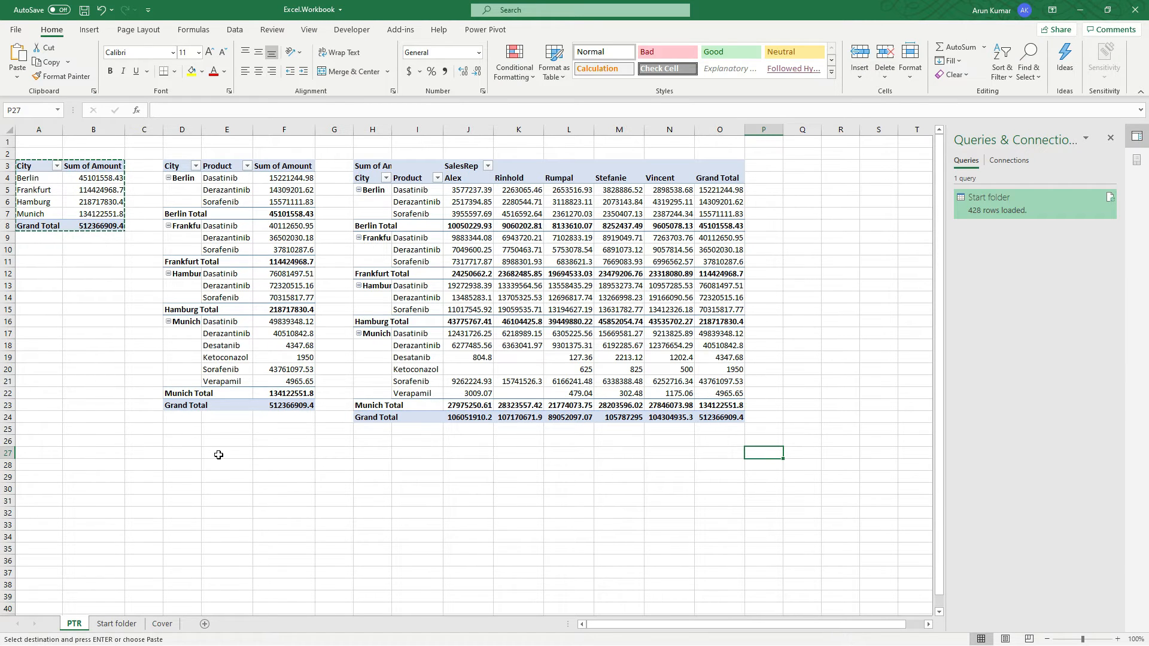
Refresh all data connections from the Start folder worksheet to load the added Bonn workbook
left_click(117, 624)
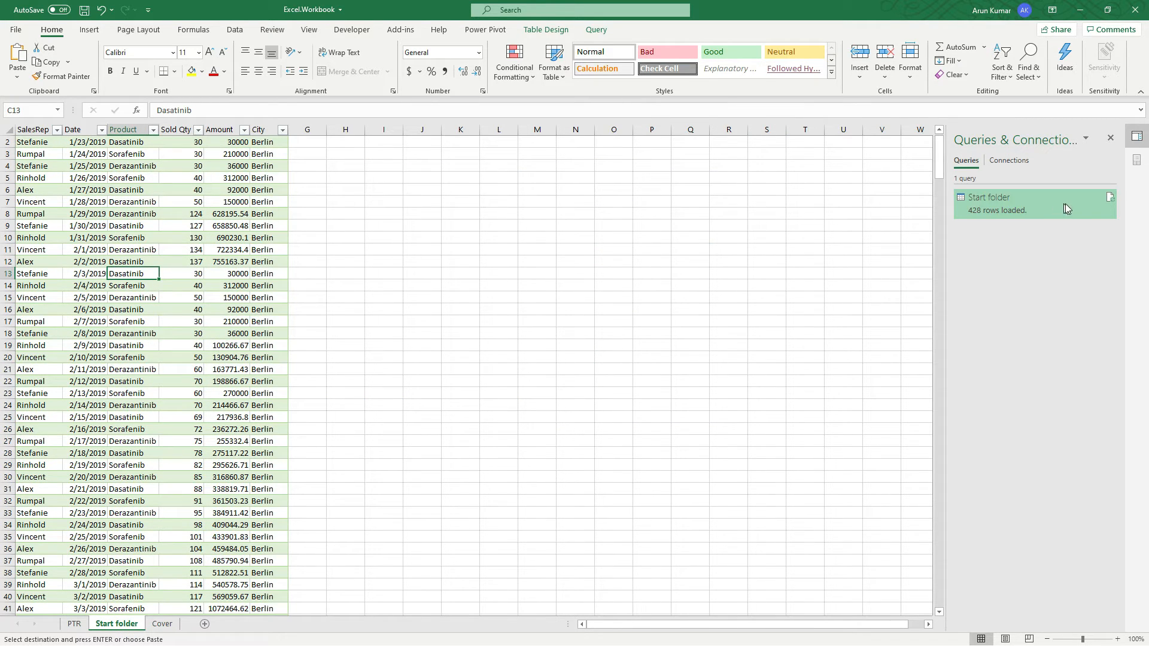
mouse_move(1043, 207)
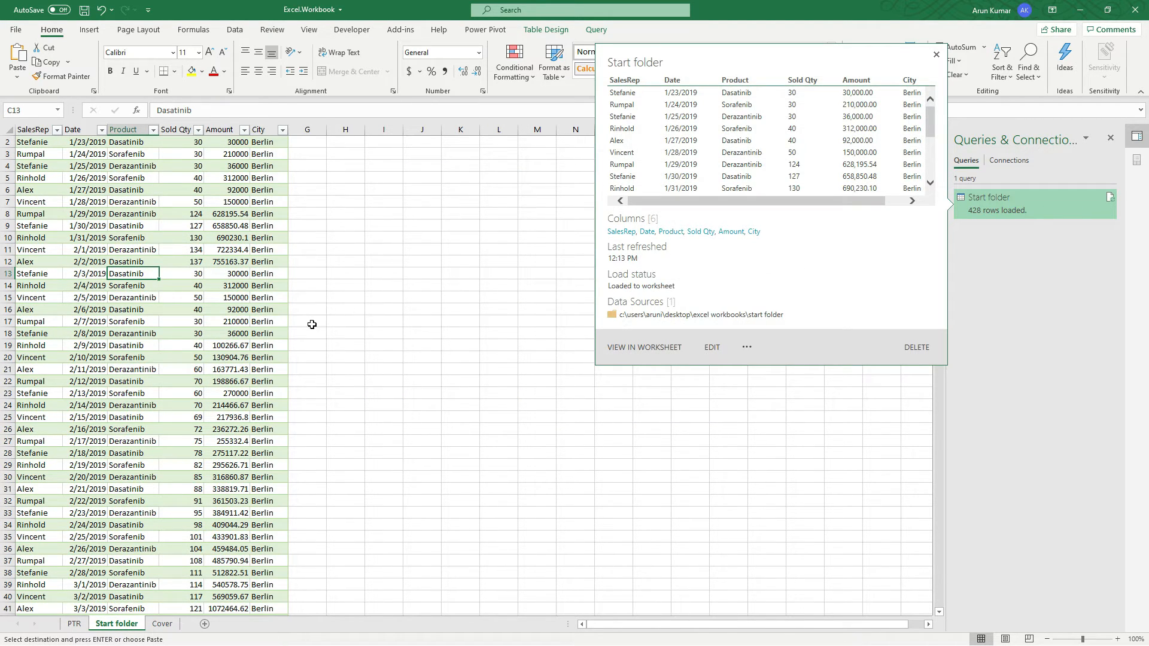
left_click(398, 313)
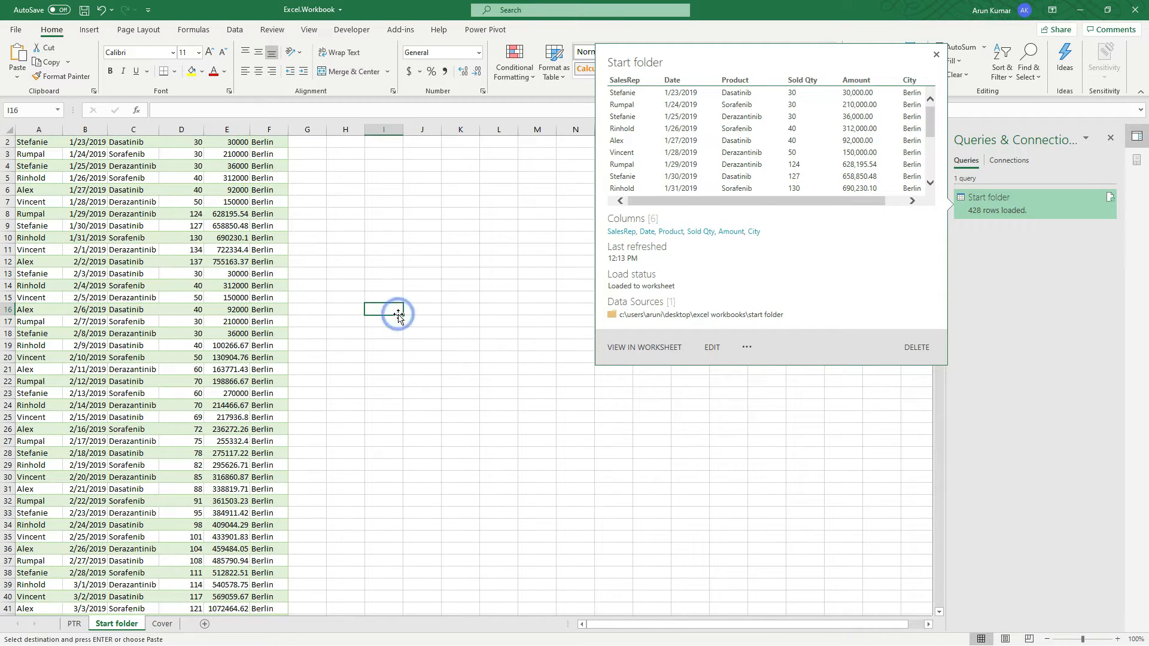
left_click(395, 297)
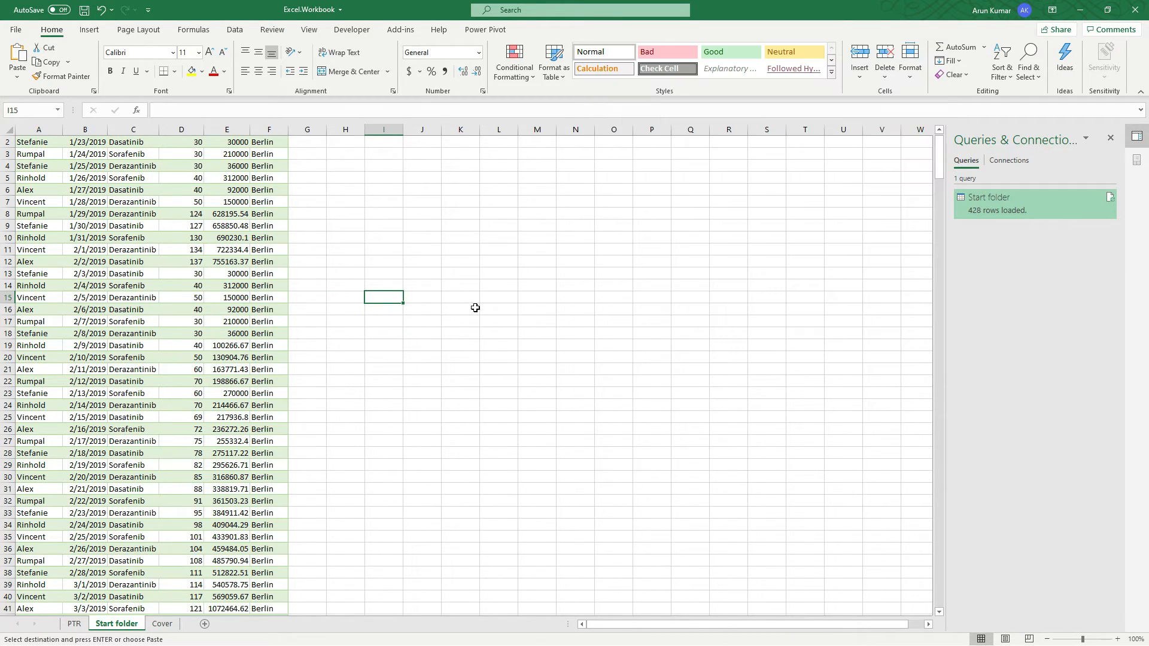
left_click(237, 32)
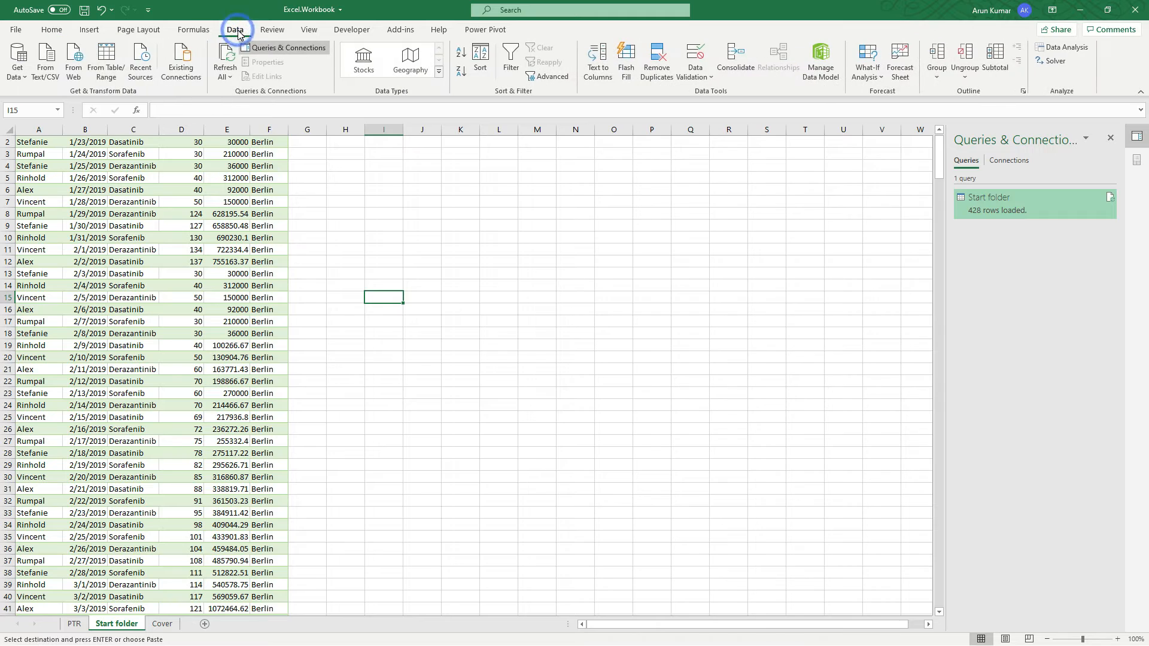
right_click(168, 273)
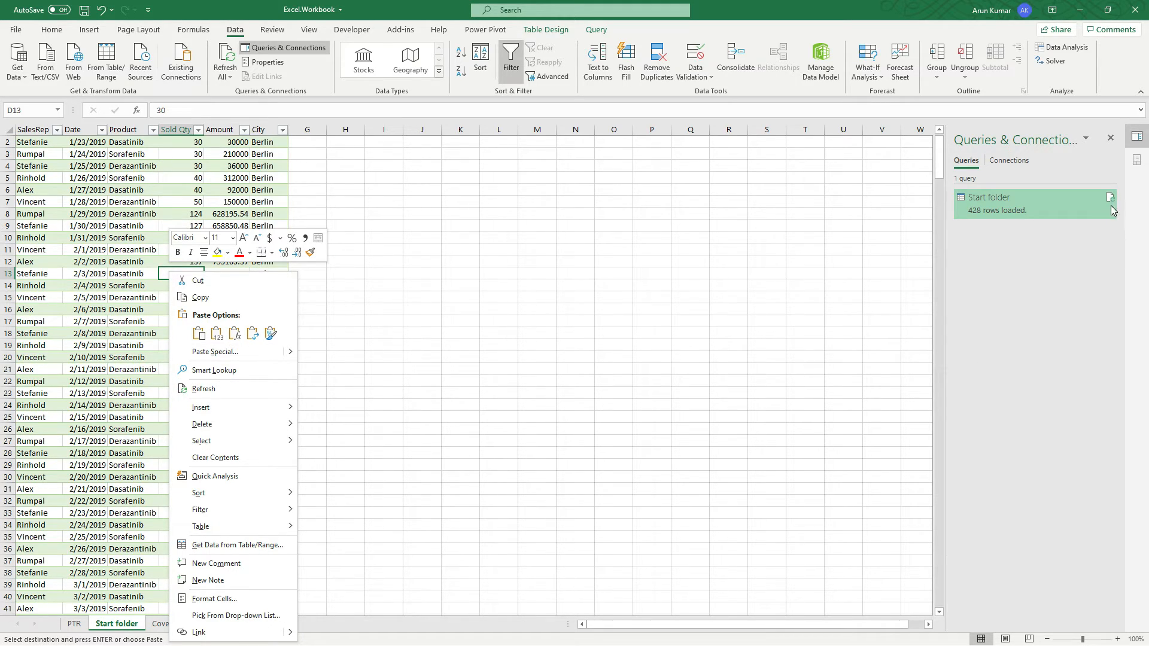
key("Escape")
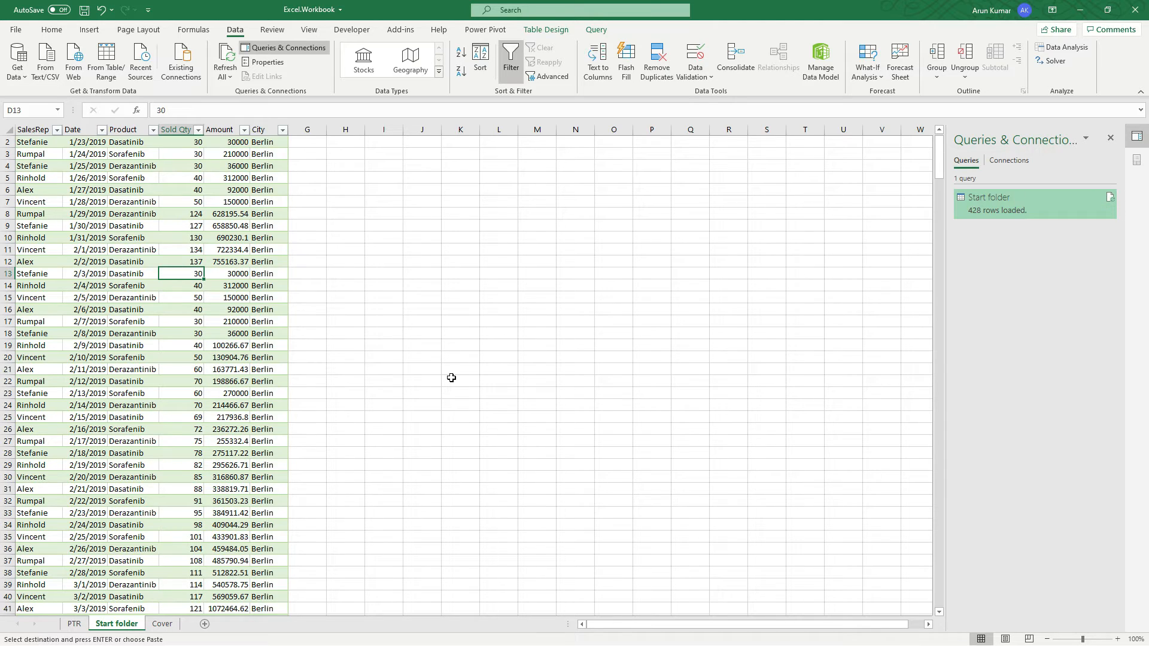
left_click(228, 57)
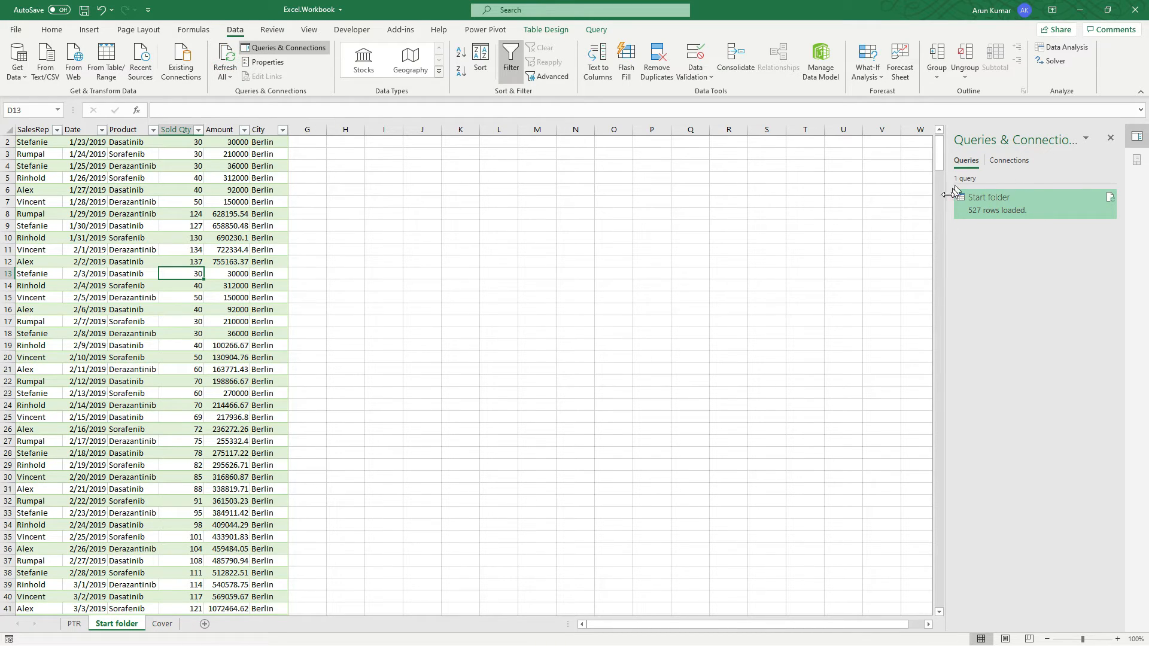
Inspect the refreshed Start folder query's details and the city names available in the table's City filter
mouse_move(995, 198)
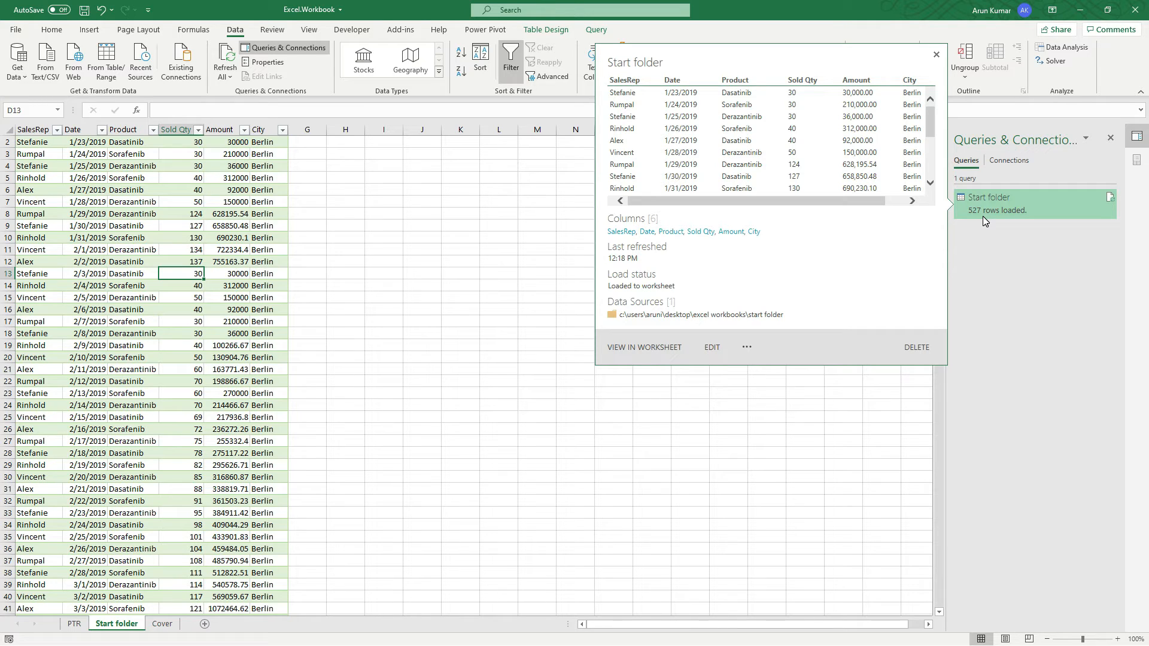
left_click(283, 130)
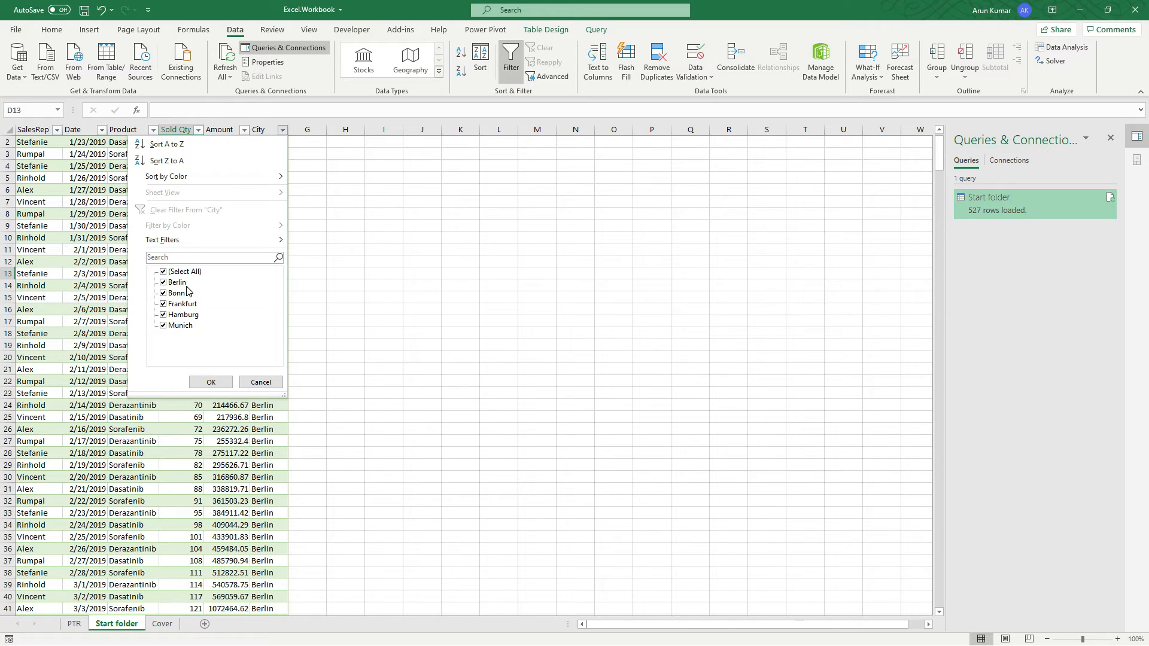
left_click(204, 381)
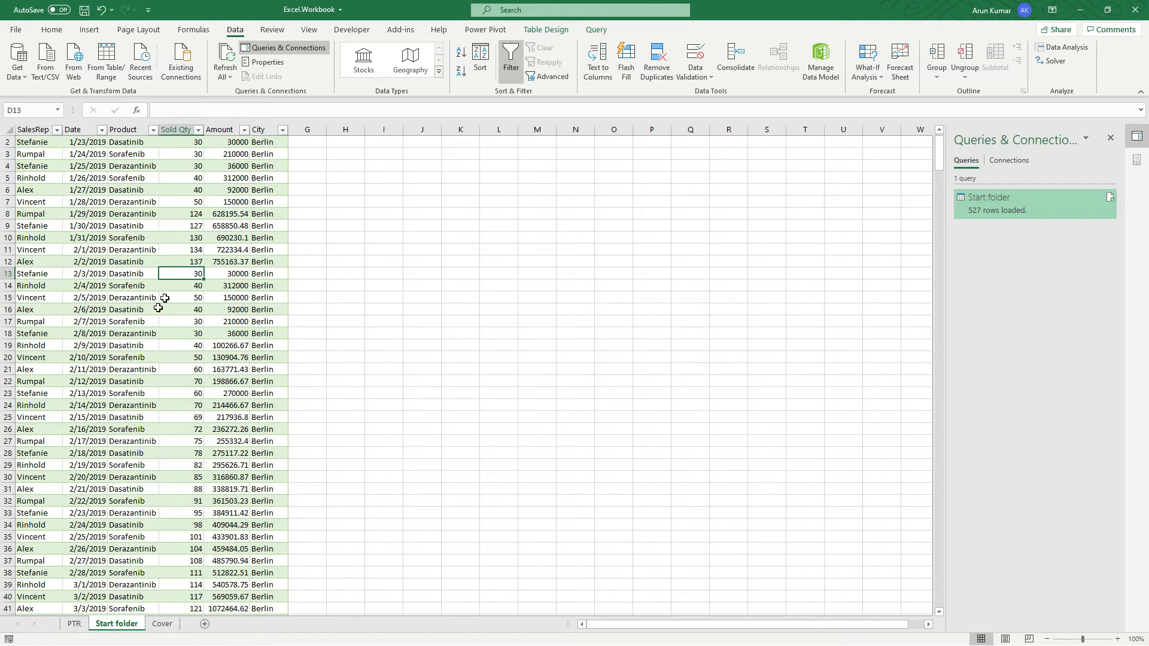
Refresh the PivotTables on the PTR sheet with the updated query data
left_click(74, 625)
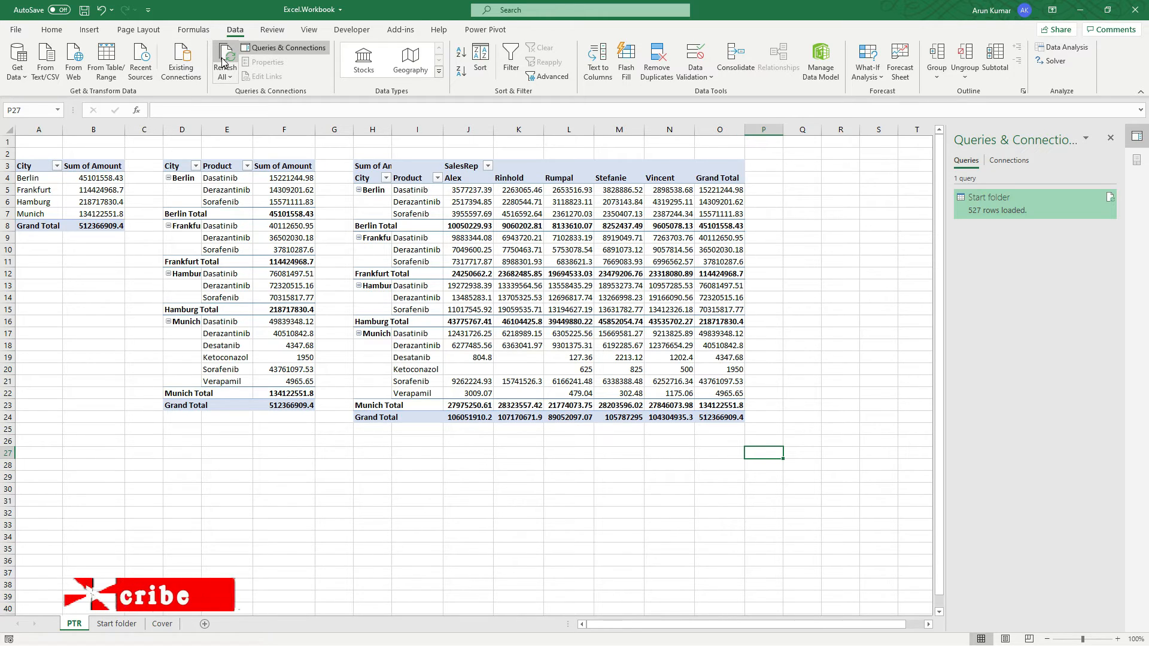
left_click(102, 197)
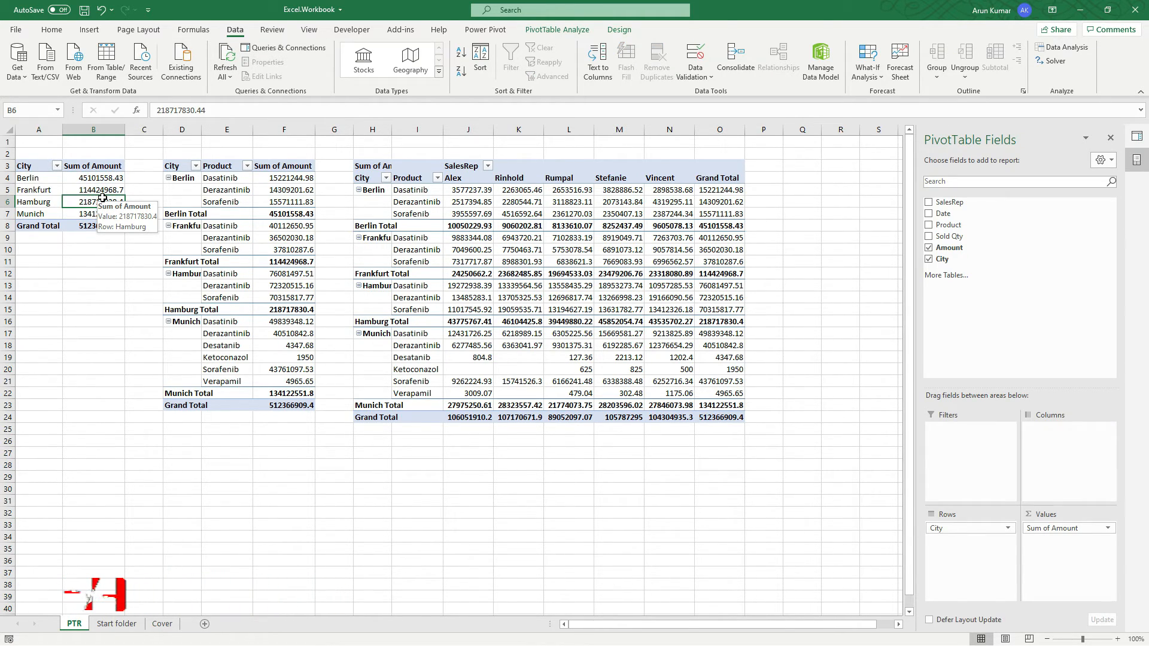
right_click(102, 198)
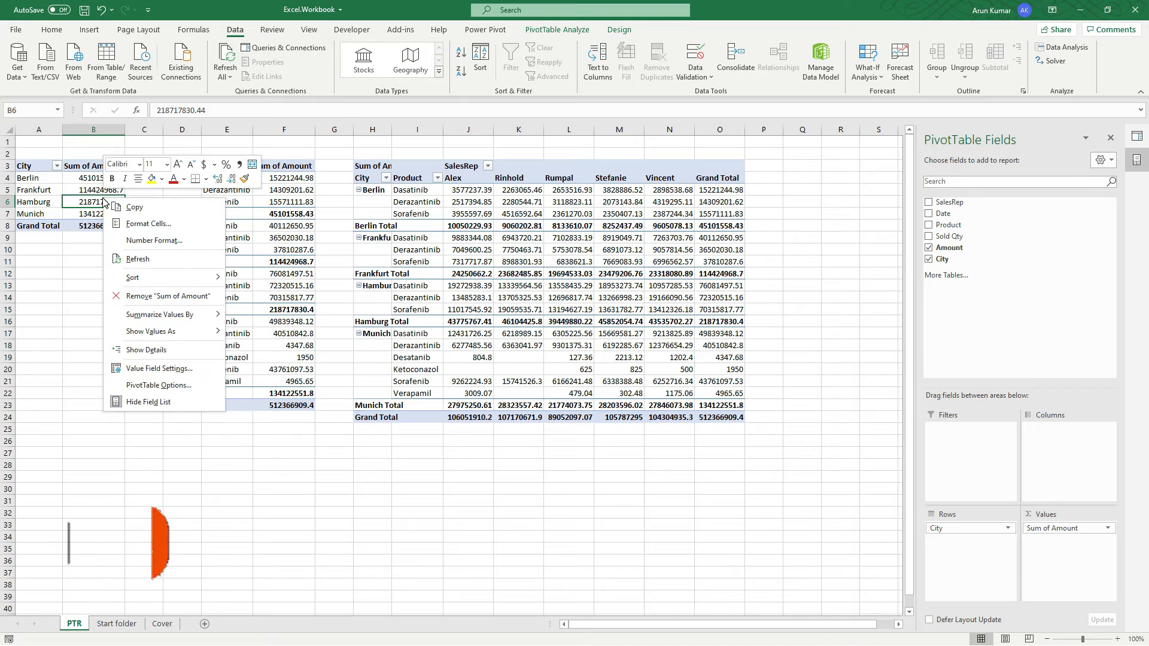
left_click(137, 260)
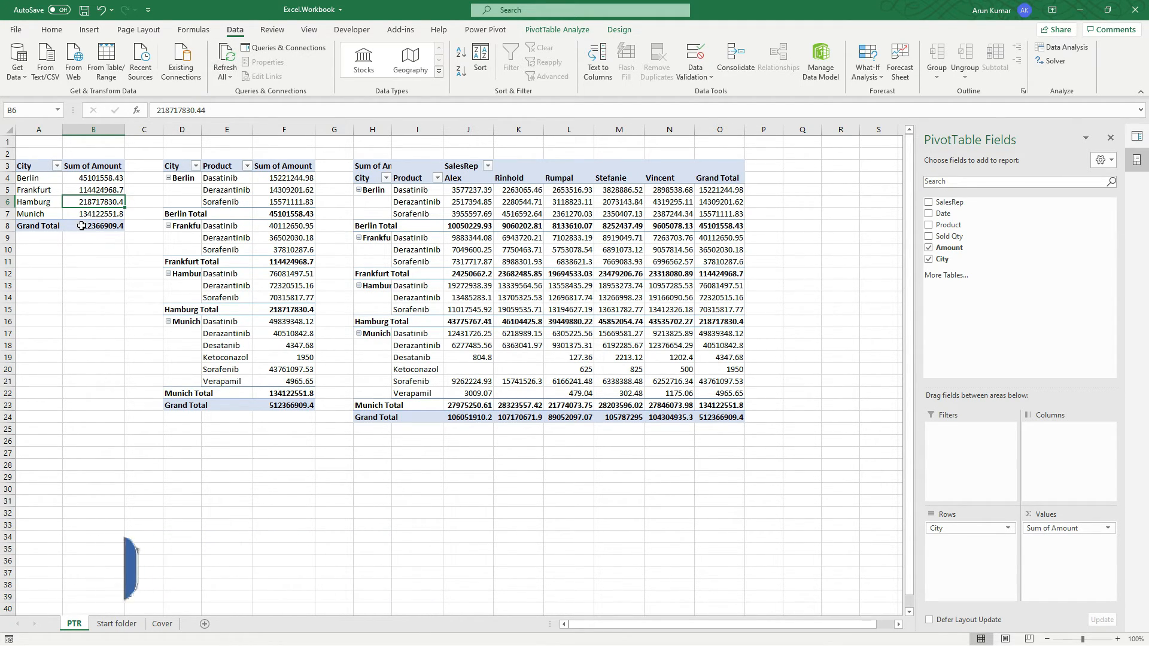
left_click(83, 227)
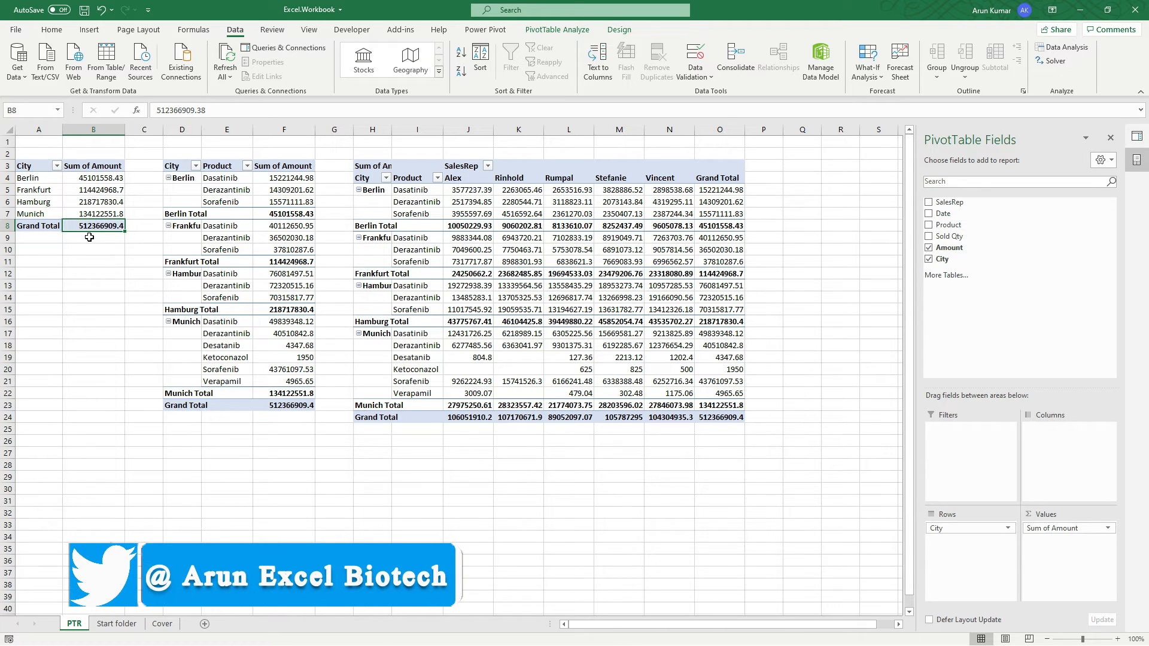
left_click(227, 59)
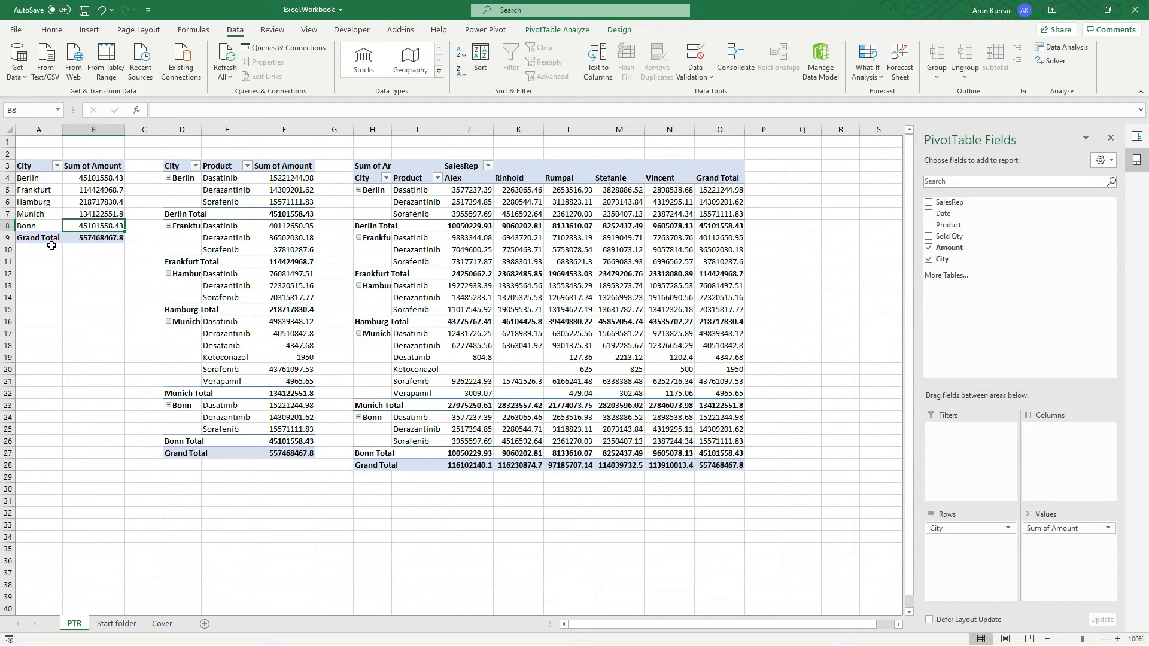
Check the Bonn entries in each of the three PivotTables on the PTR sheet
left_click(27, 225)
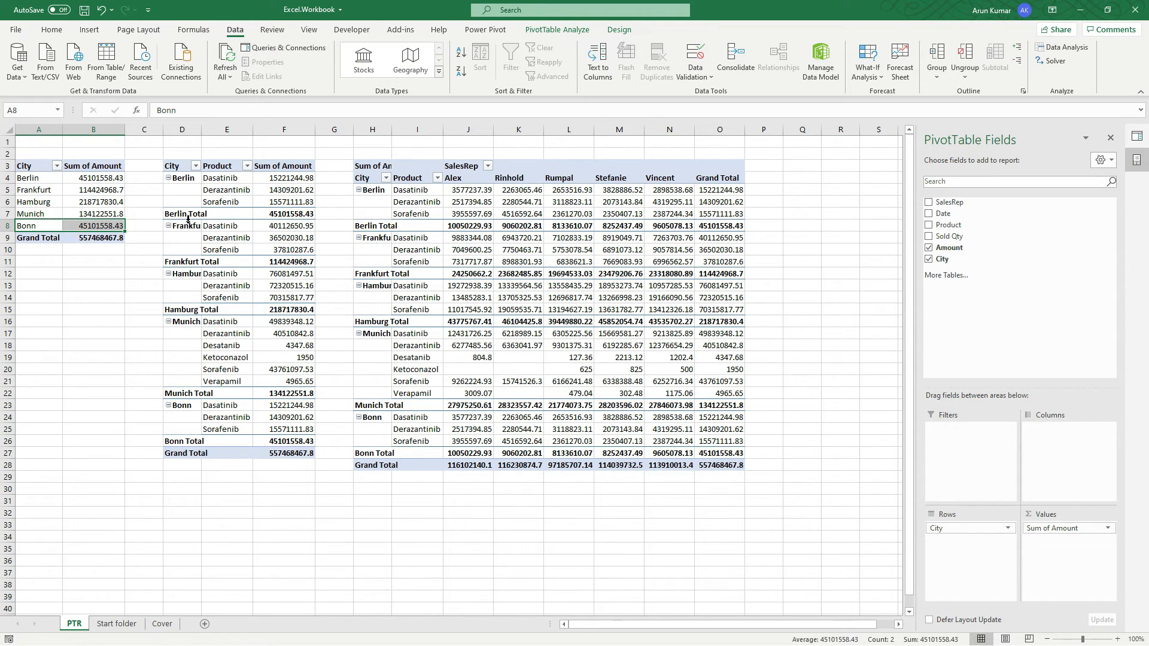
left_click(169, 405)
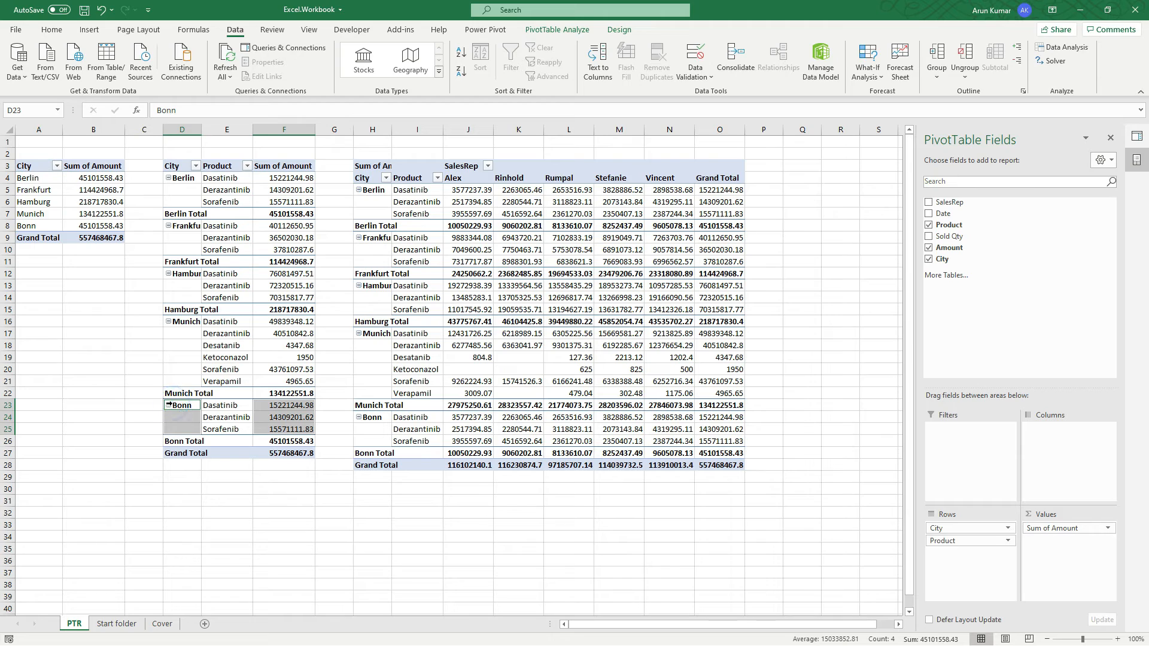
left_click(351, 417)
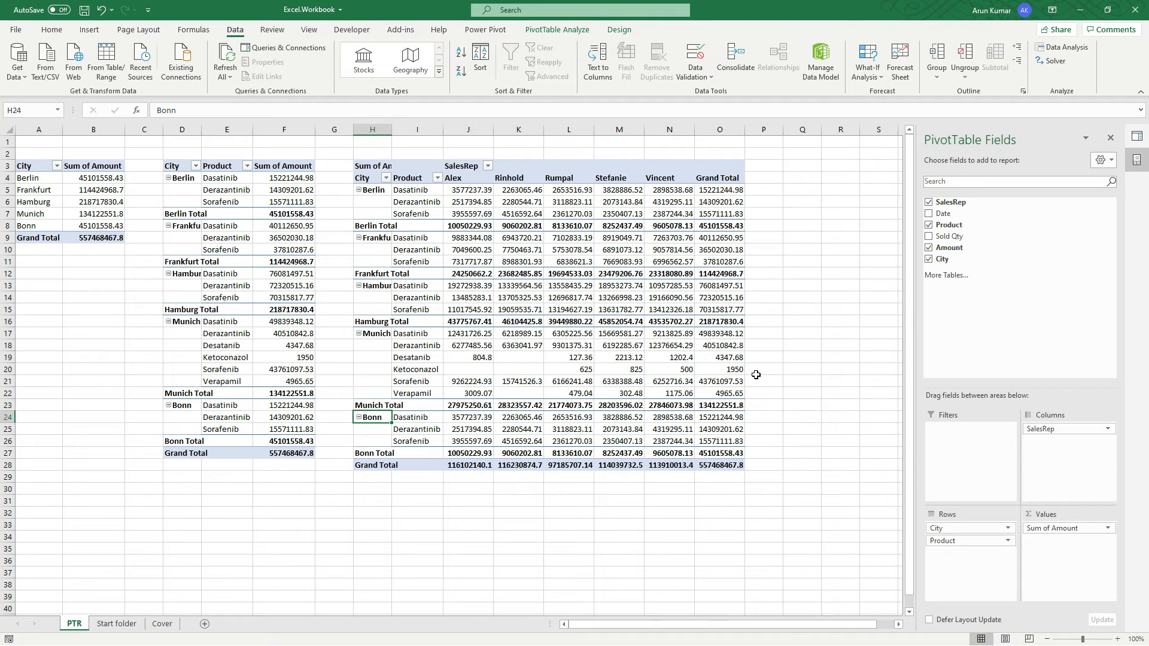
Open the Start folder query in Power Query Editor, review its Source folder path, close and load it, and return to the PTR sheet
left_click(117, 624)
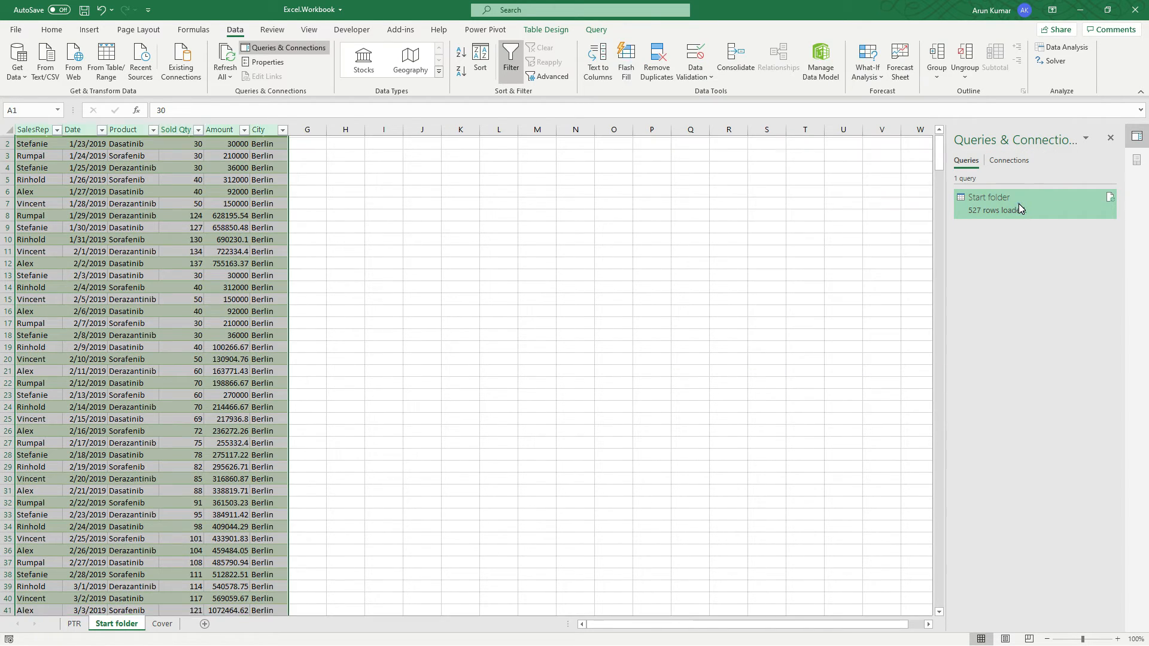
double_click(1018, 203)
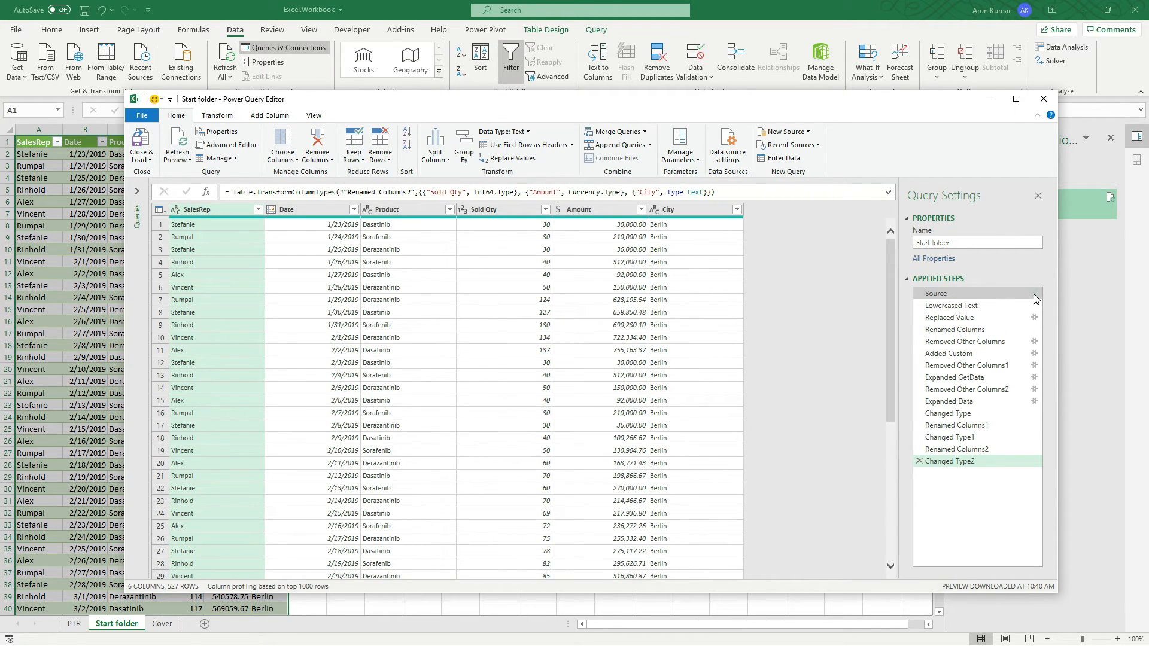
left_click(1035, 295)
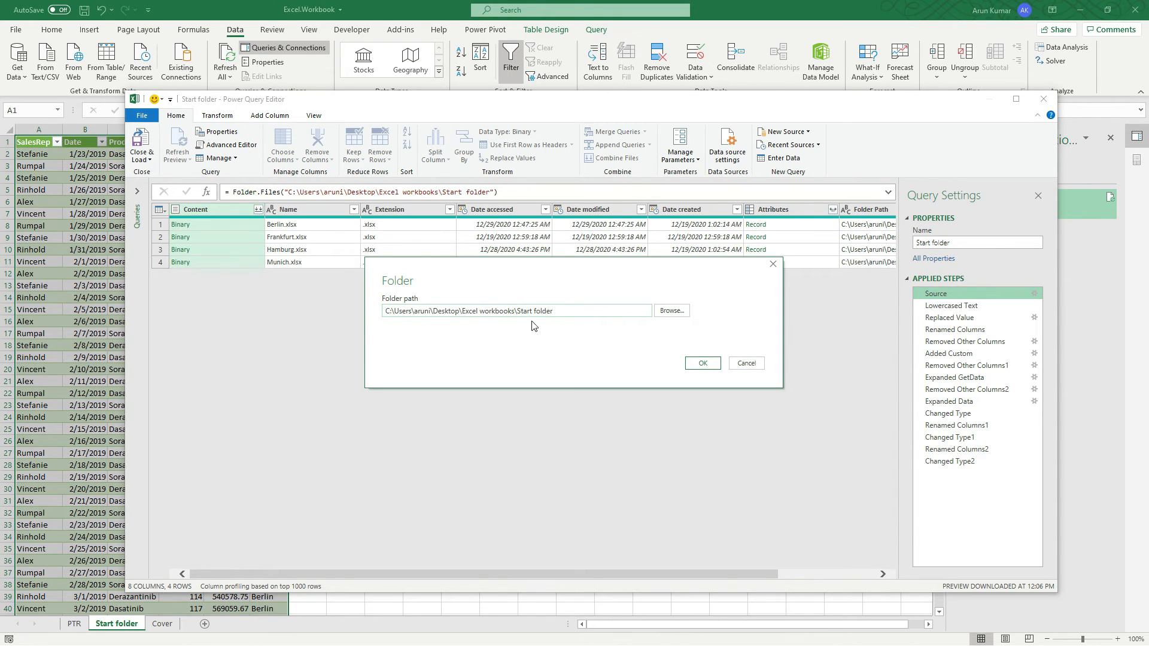
left_click(698, 364)
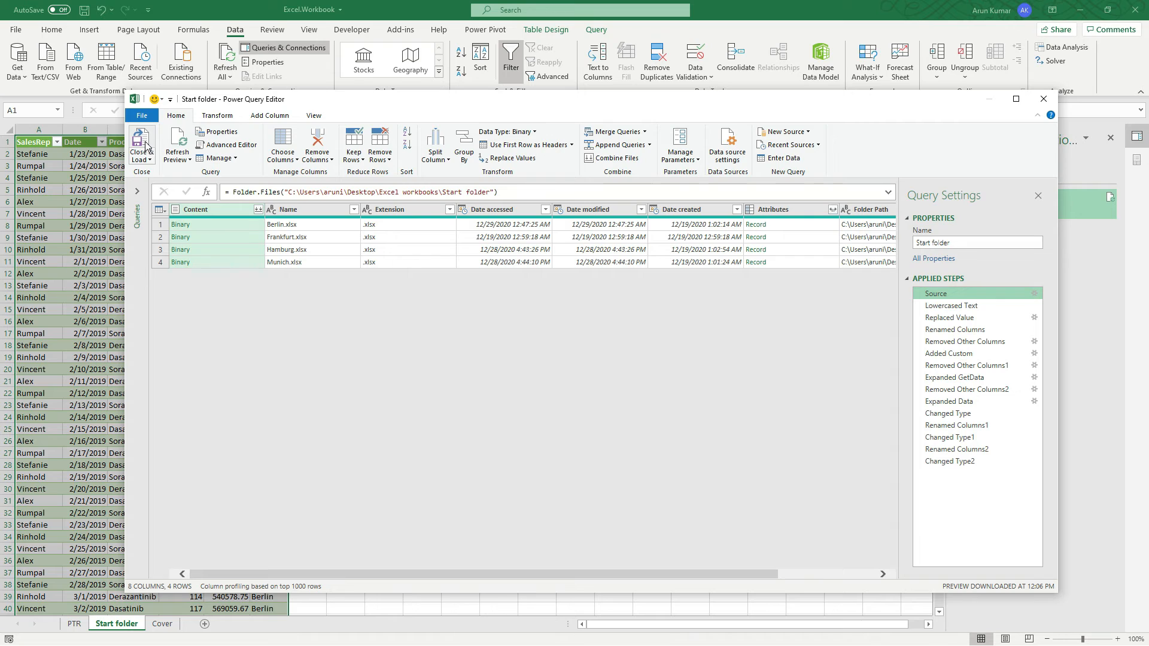
left_click(145, 144)
key("ctrl+Page_Up")
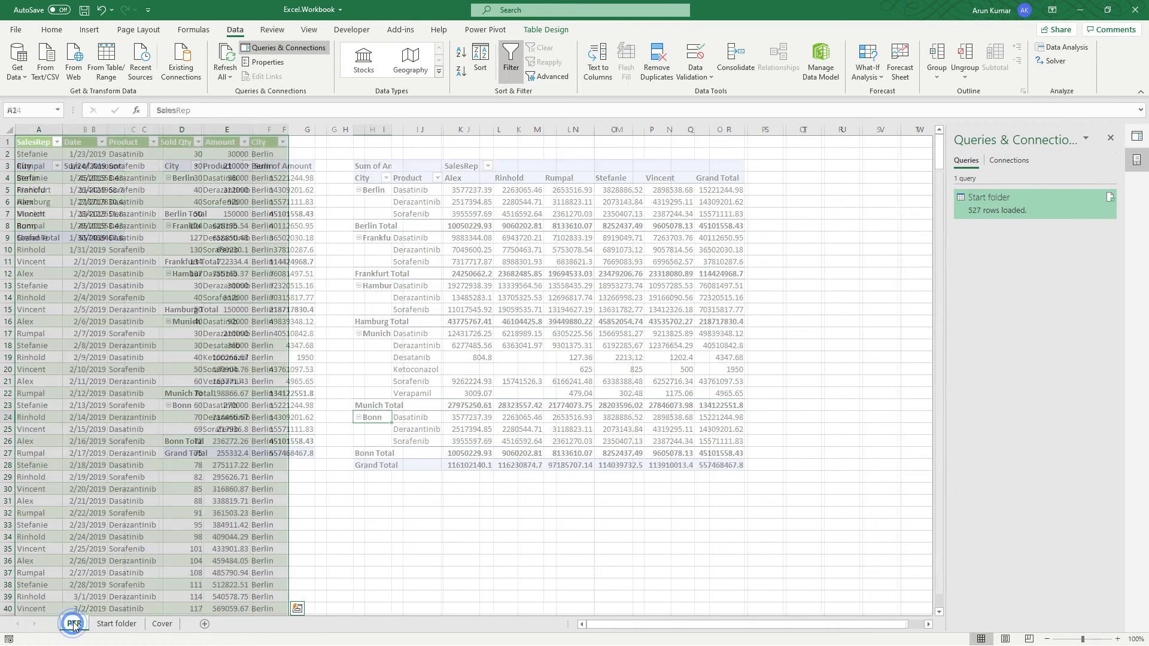